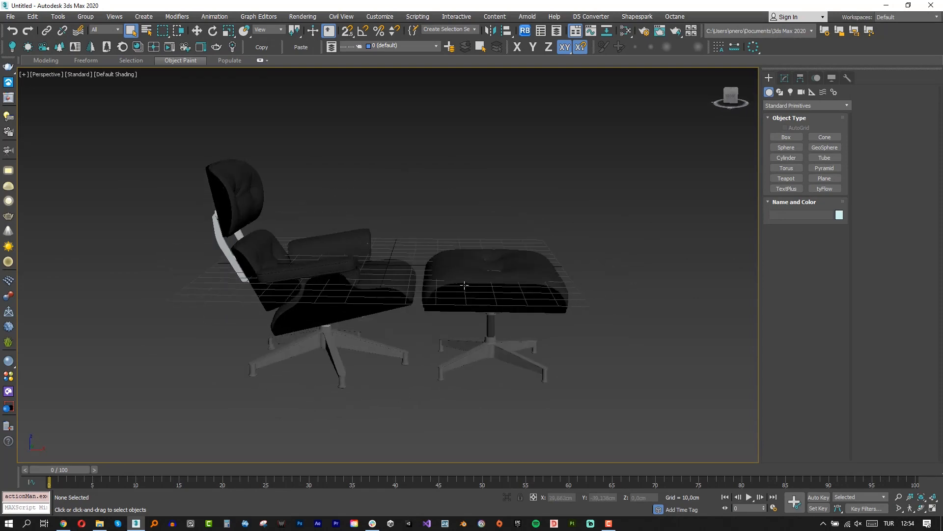
In the front view, move the lounge chair and ottoman group up so its feet rest on the ground line
key(F3)
key(w)
drag(294, 32, 294, 63)
scroll(415, 320, down, 8)
click(415, 317)
scroll(415, 320, up, 6)
drag(421, 279, 421, 277)
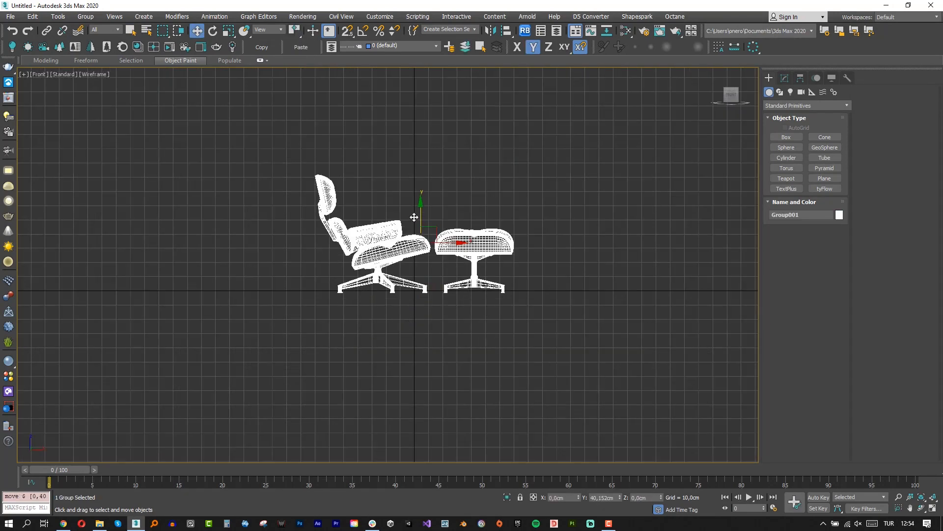
scroll(440, 269, up, 8)
drag(443, 222, 442, 225)
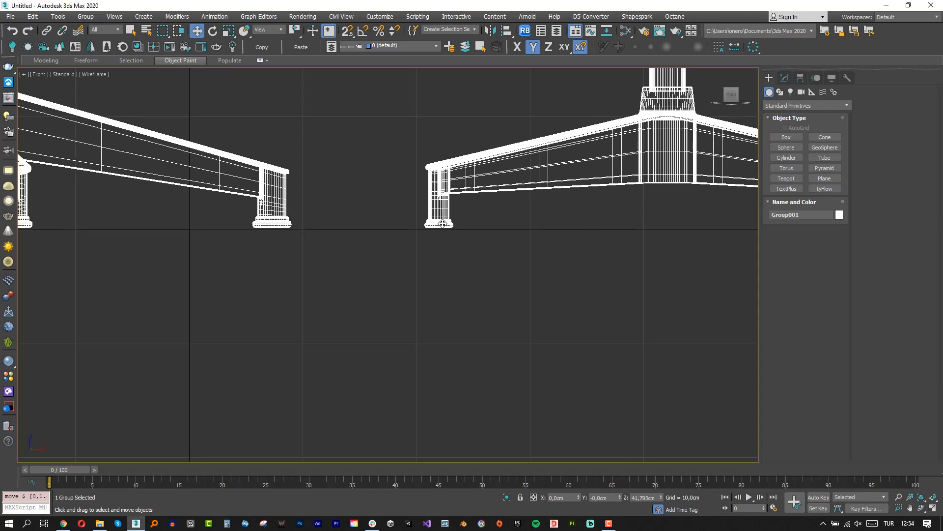
scroll(443, 224, down, 10)
Return to a shaded perspective view framing the chair and check the scene for missing bitmaps with Relink Bitmaps
key(t)
click(448, 288)
key(p)
key(F3)
key(z)
alt+middle_drag(547, 294, 423, 269)
click(526, 30)
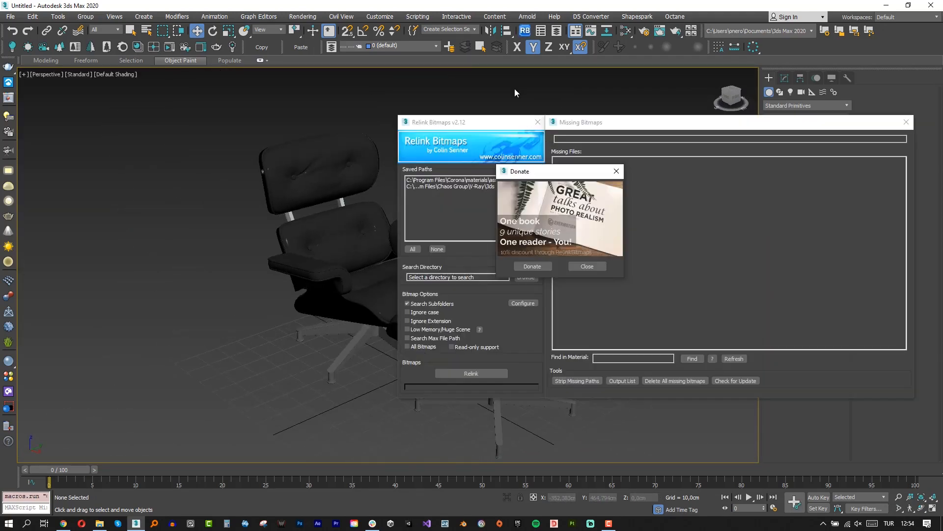
Merge all objects from Bingham_2013_corona.max into the scene
click(10, 16)
click(104, 162)
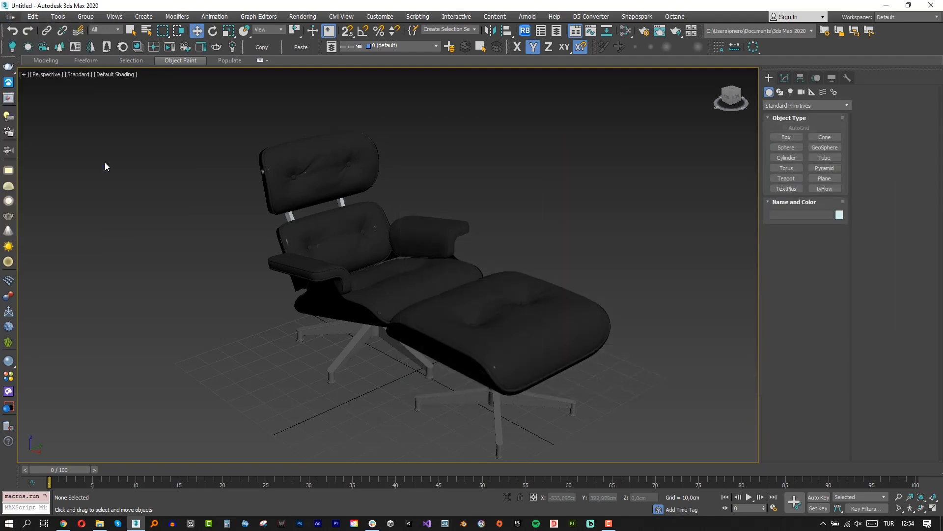
click(203, 40)
double_click(187, 82)
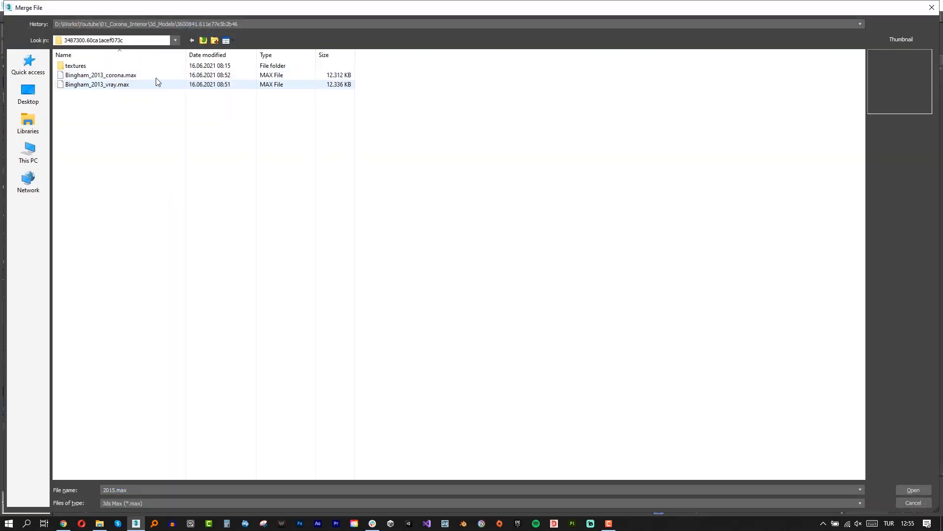
double_click(156, 79)
click(389, 324)
click(522, 371)
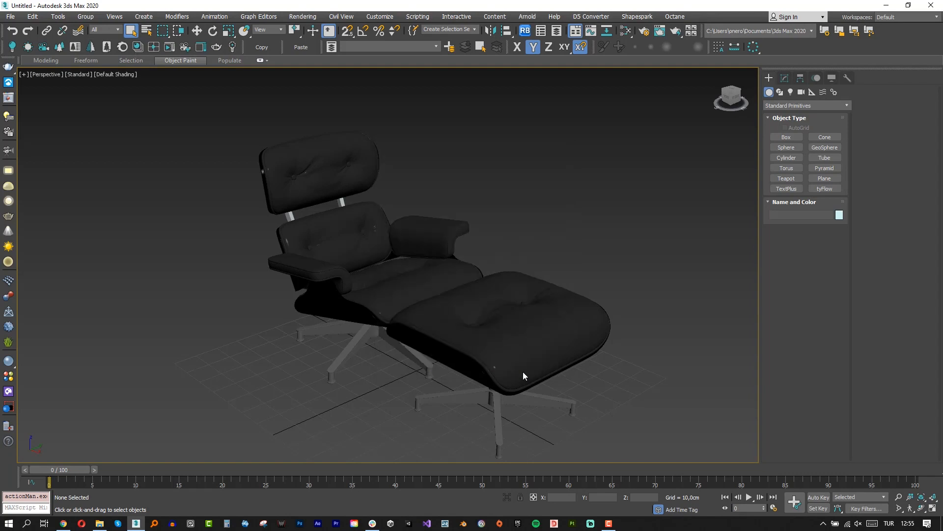
Move the two merged round tables clear of the lounge chair and delete the larger one
scroll(524, 376, down, 5)
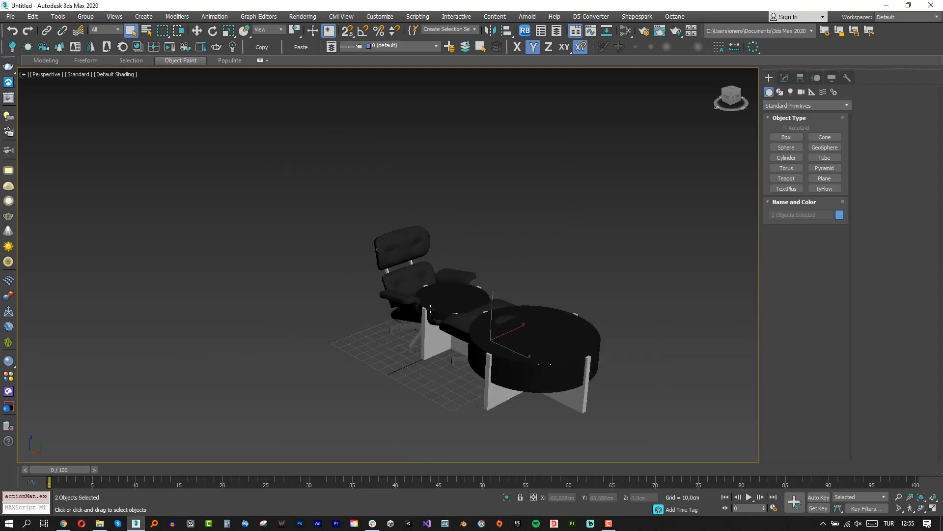
key(w)
drag(523, 296, 236, 320)
key(e)
click(211, 300)
key(Delete)
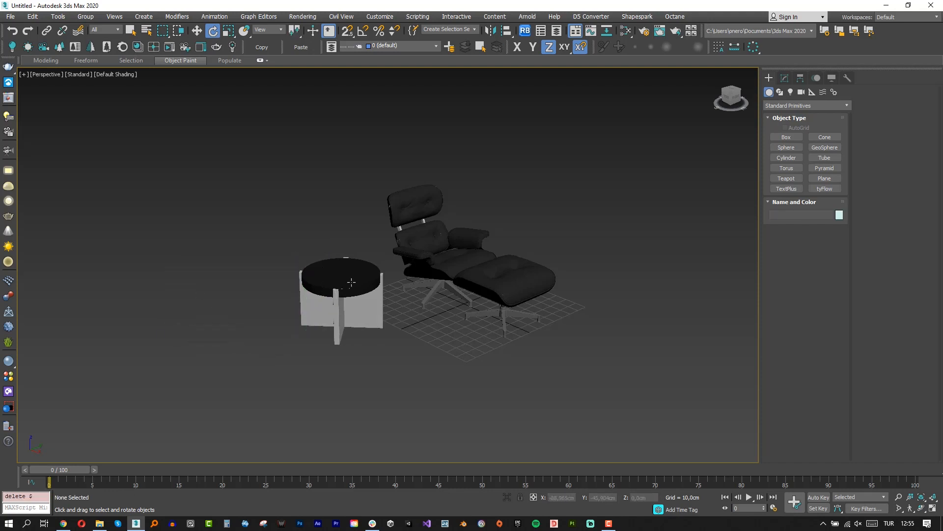
Scale the remaining round side table down uniformly and move it closer to the lounge chair
click(352, 282)
scroll(334, 315, up, 6)
scroll(334, 314, down, 3)
key(r)
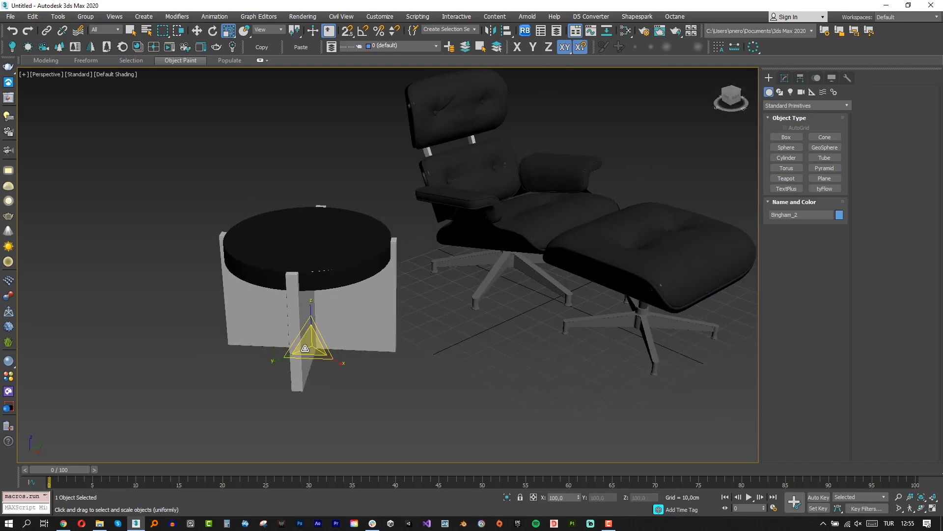
drag(305, 348, 308, 364)
key(w)
drag(323, 312, 391, 310)
scroll(215, 266, down, 5)
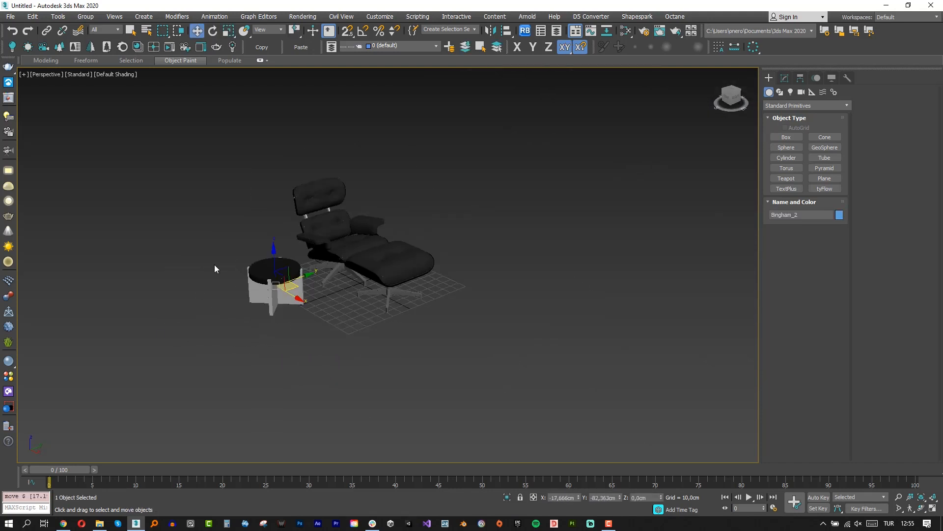
Merge the SET2 group from RH SET2 - 2016.max in the FINAL folder into the scene
click(10, 17)
mouse_move(77, 150)
click(123, 164)
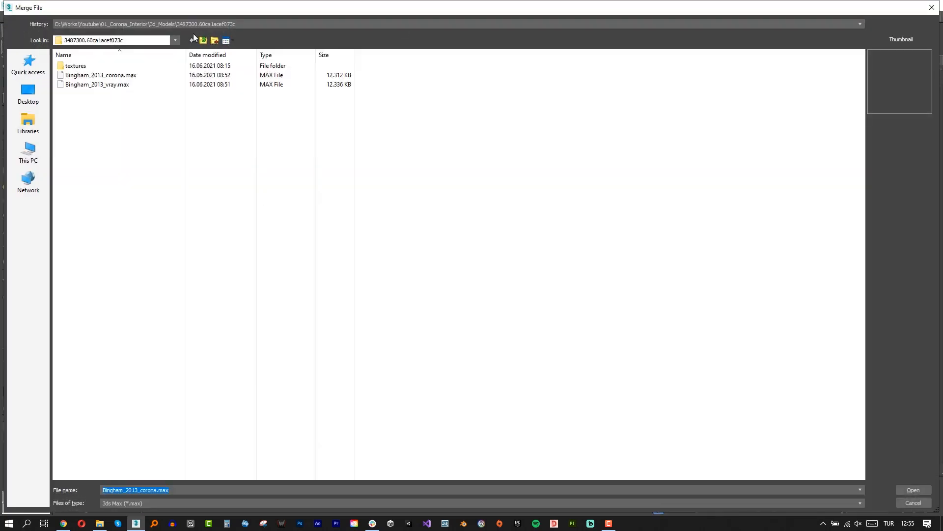
click(192, 40)
double_click(79, 80)
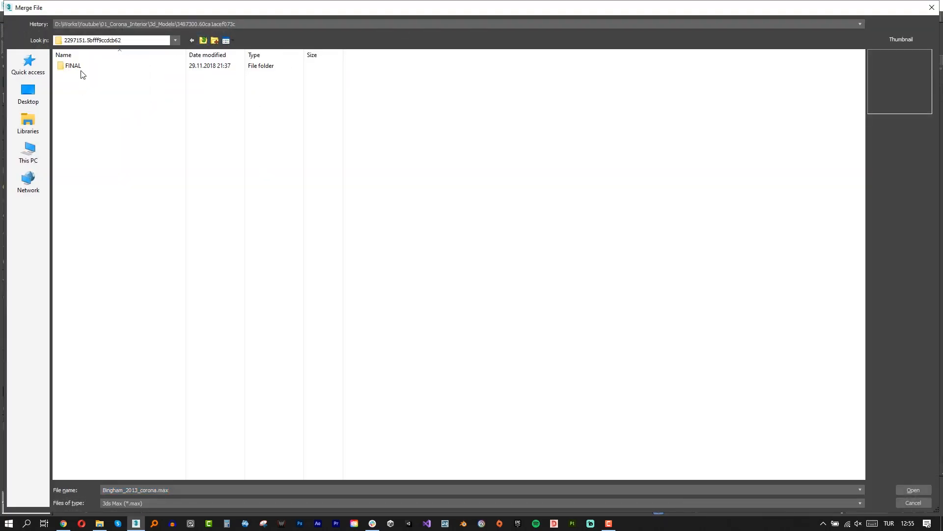
double_click(78, 67)
click(90, 93)
click(928, 505)
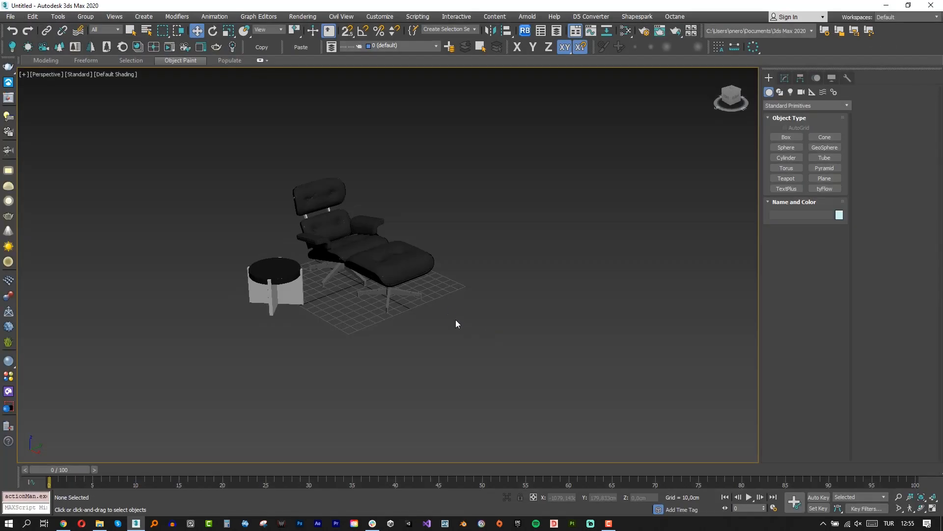
double_click(398, 175)
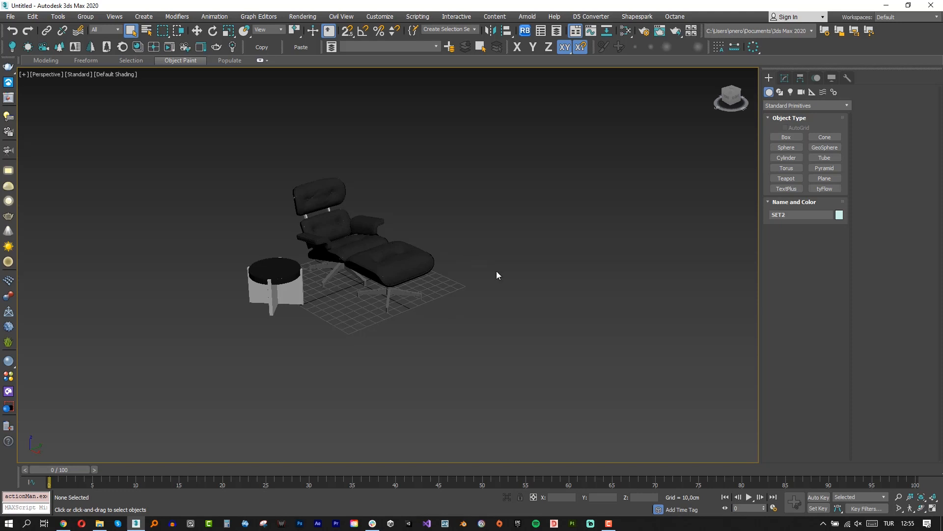
Move the SET2 decor group out from under the chair to the open floor beyond the side table
scroll(523, 285, down, 2)
key(w)
scroll(426, 292, up, 8)
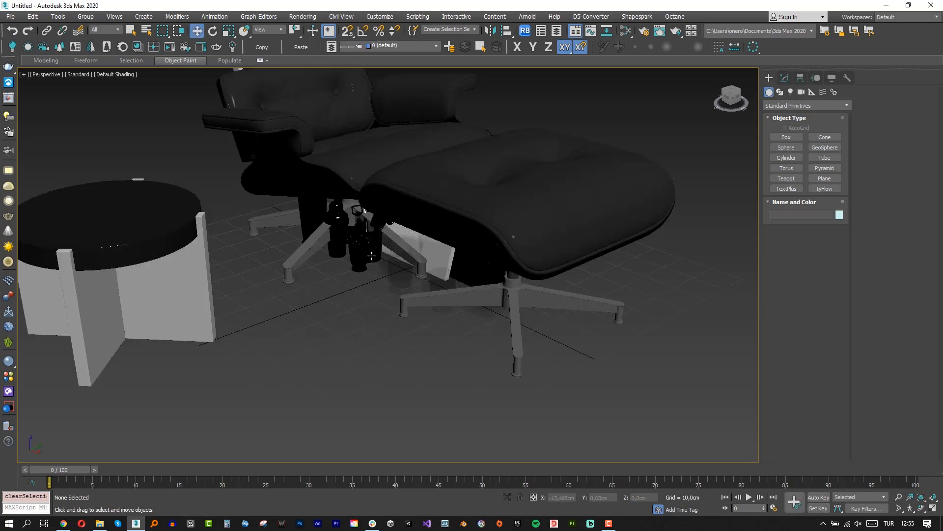
click(371, 254)
drag(407, 229, 184, 299)
scroll(252, 298, down, 6)
middle_drag(293, 284, 347, 265)
drag(307, 271, 183, 310)
scroll(148, 318, up, 6)
middle_drag(147, 317, 237, 320)
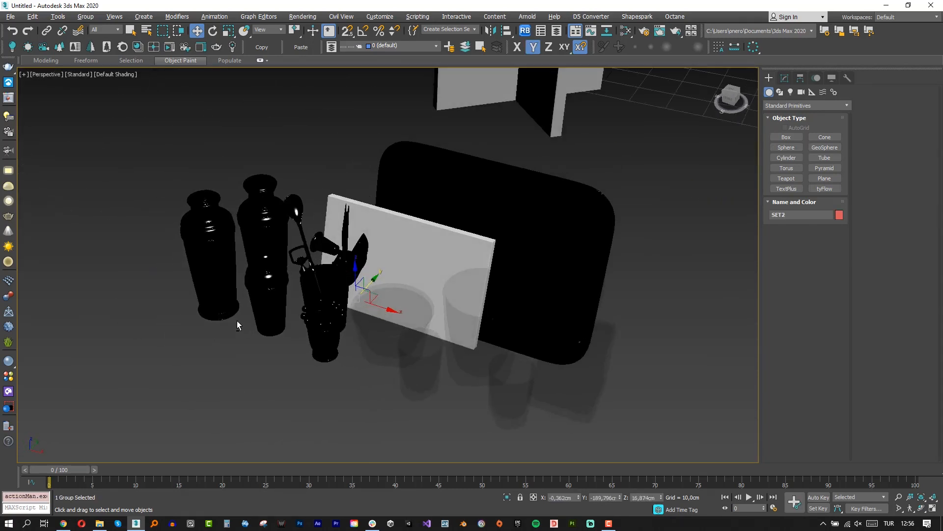
scroll(237, 321, down, 4)
scroll(388, 254, down, 4)
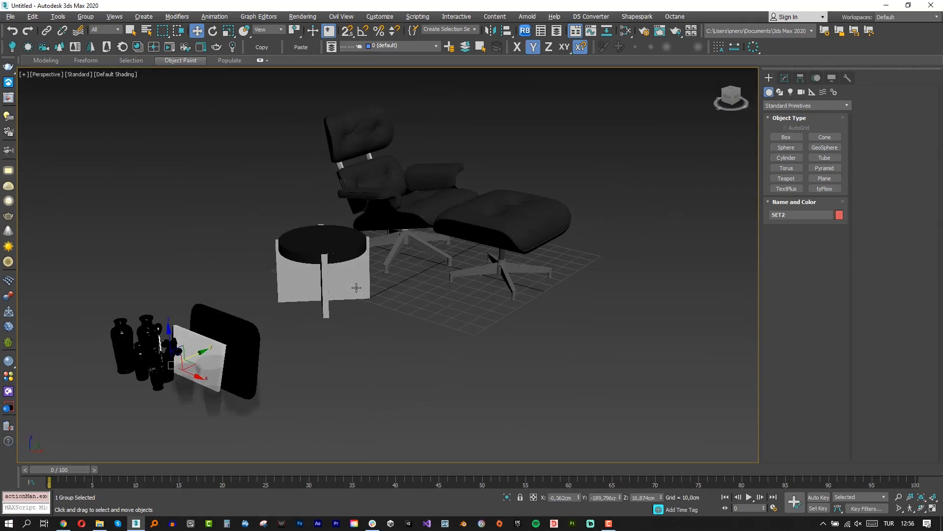
Find Decotarive Wall panel 016.max among the model folders and merge its wall panel object into the scene
click(10, 16)
mouse_move(30, 150)
click(119, 162)
click(203, 41)
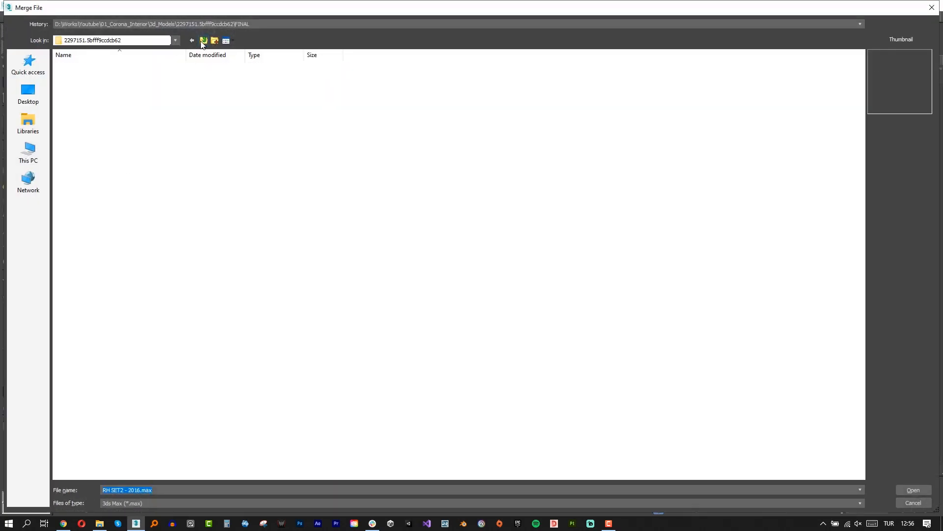
click(203, 40)
double_click(185, 89)
click(135, 79)
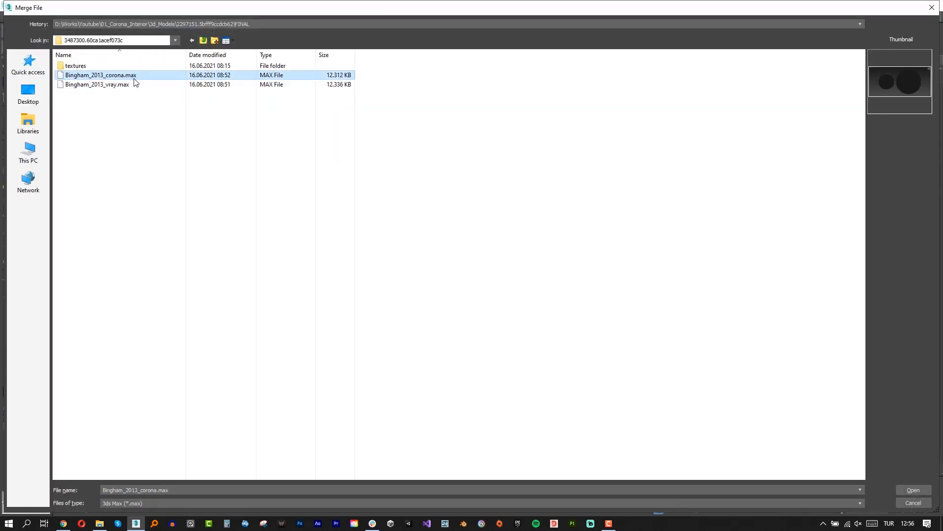
click(203, 40)
double_click(235, 78)
click(132, 78)
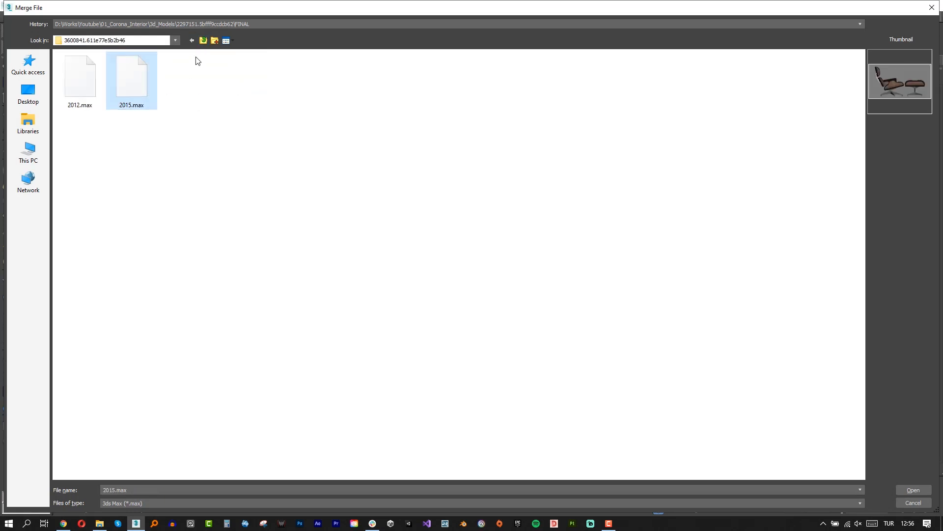
click(203, 40)
double_click(132, 79)
double_click(118, 66)
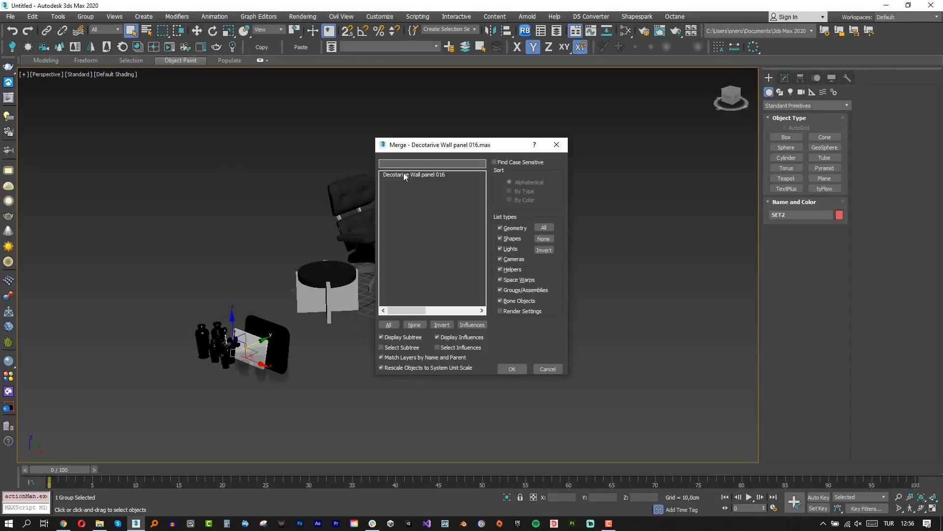
double_click(403, 172)
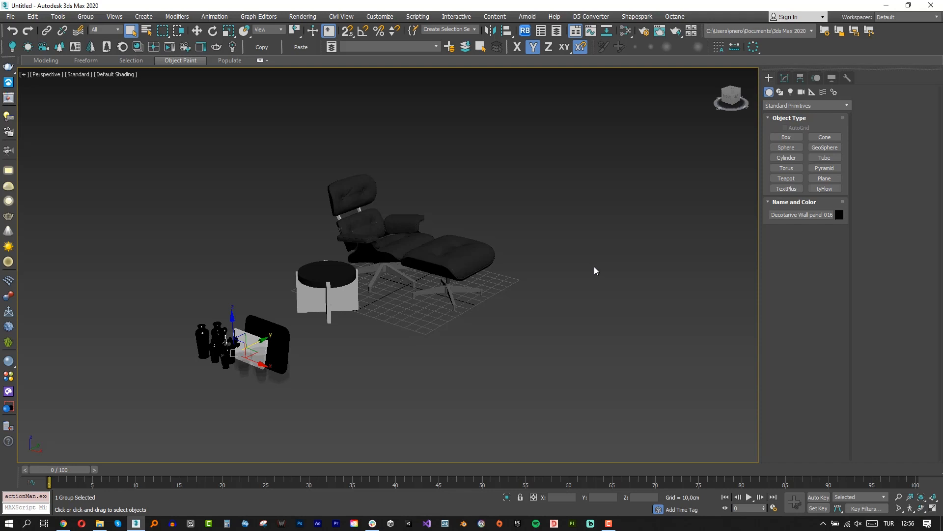
Rotate the wall panel about the Z axis with angle snap so it stands behind the chair, and check it in the front view
middle_drag(458, 252, 467, 280)
key(e)
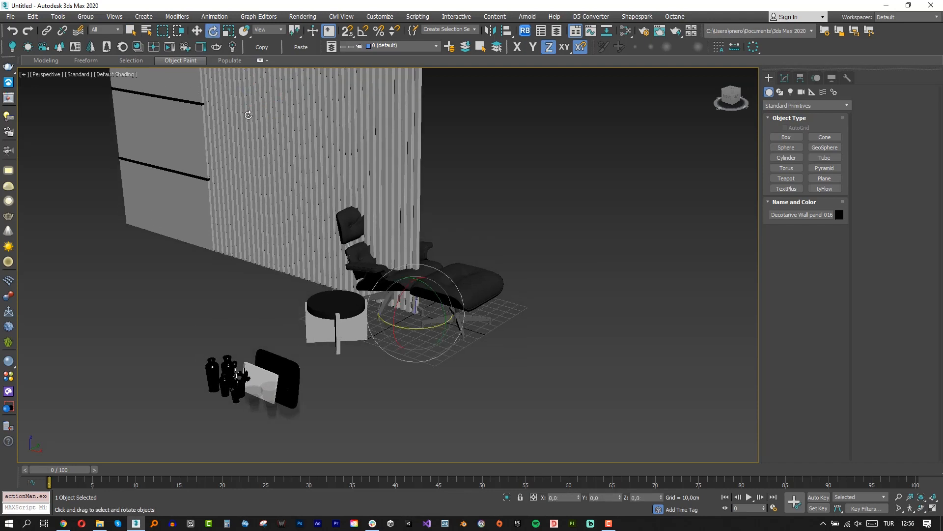
drag(251, 119, 293, 121)
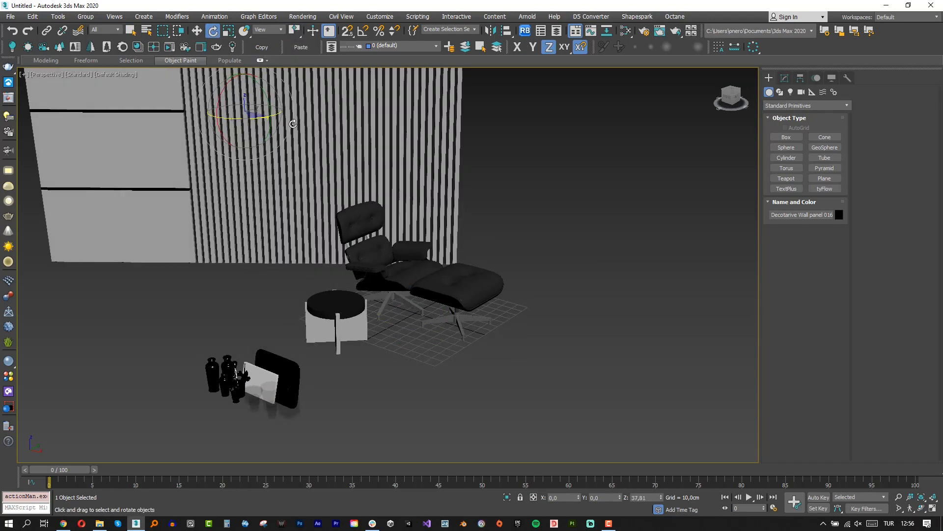
key(ctrl+z)
middle_drag(310, 155, 337, 233)
key(a)
drag(271, 189, 316, 188)
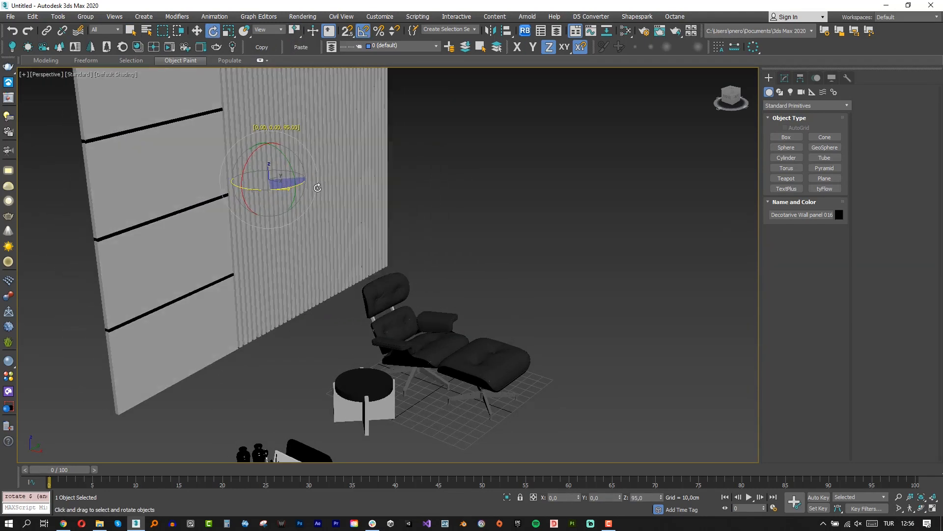
key(w)
click(493, 229)
key(f)
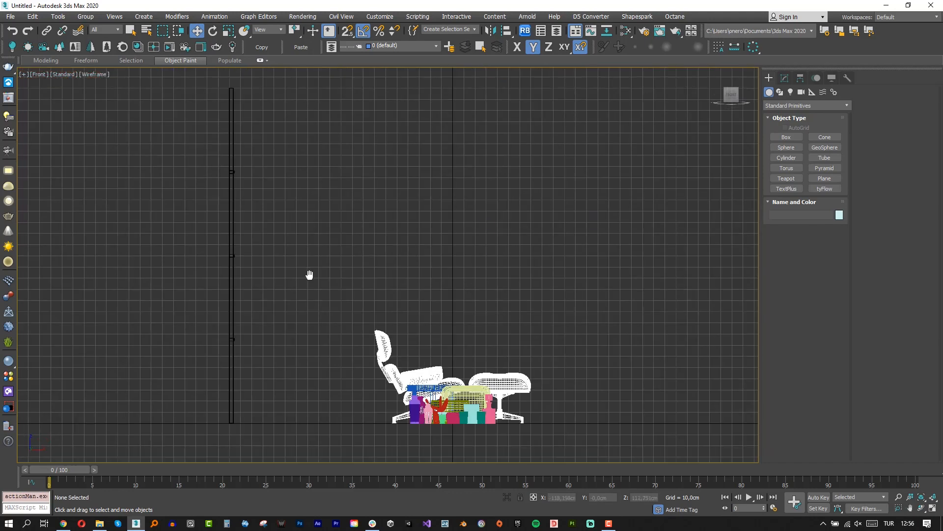
key(p)
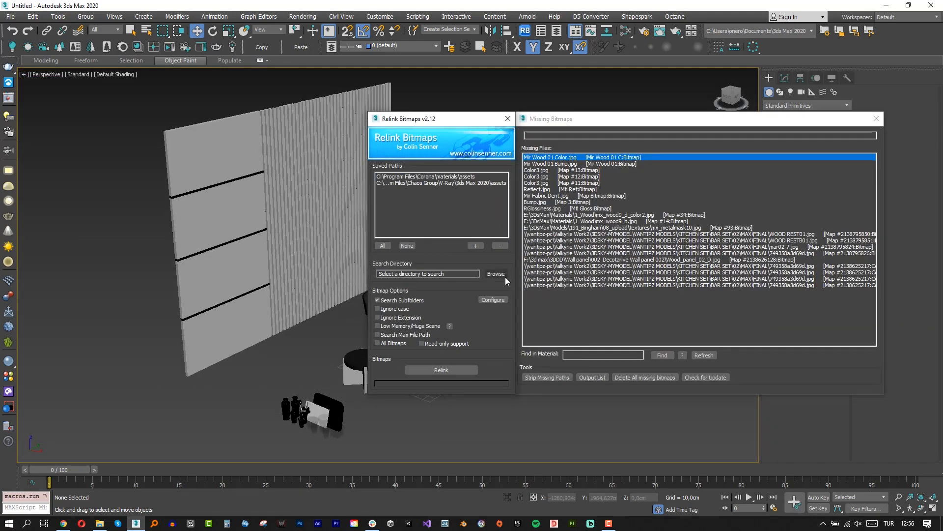
Relink the missing bitmaps using the 3d_Models folder as the search directory, including subfolders
click(504, 275)
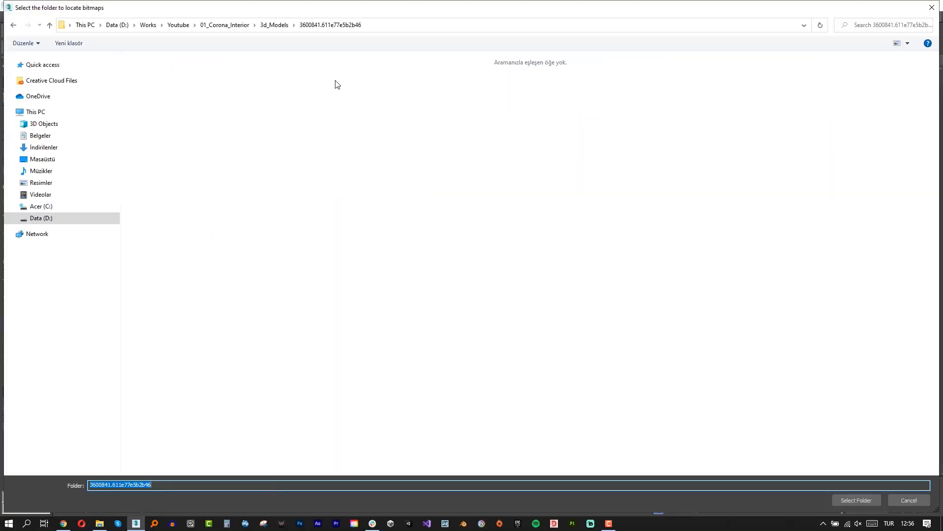
click(275, 25)
click(856, 499)
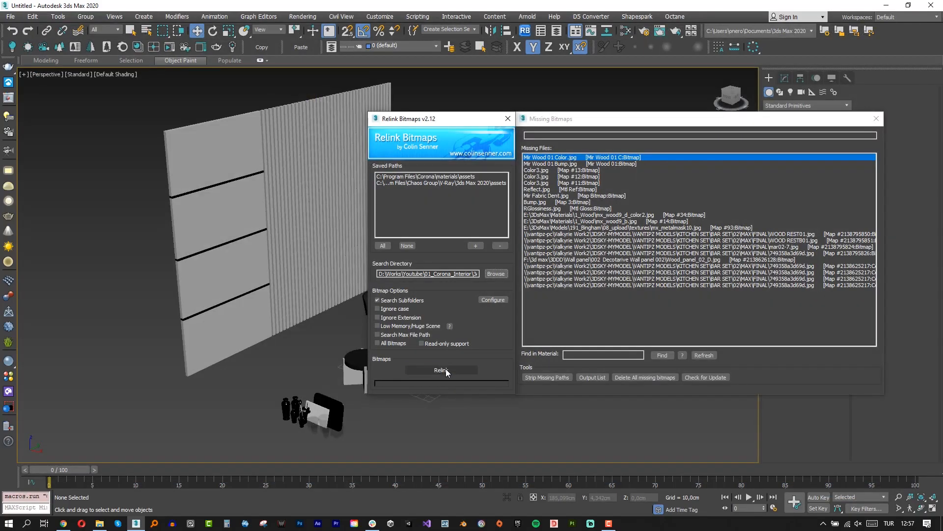
click(450, 371)
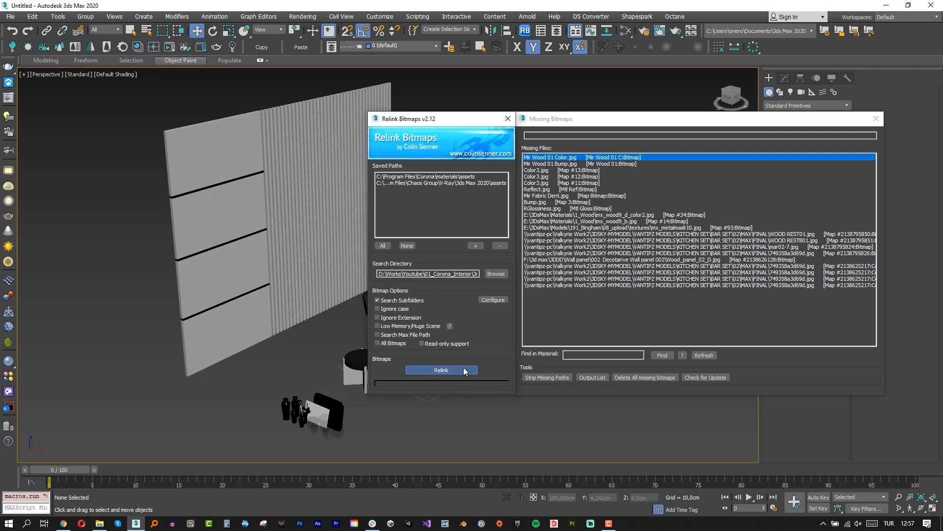
click(510, 116)
Open the Slate Material Editor, enlarge it and arrange it beside the viewport so the lounge chair remains in view
middle_drag(459, 244, 482, 220)
scroll(435, 310, up, 5)
mouse_move(442, 287)
alt+middle_down()
mouse_move(352, 298)
mouse_move(362, 253)
mouse_move(445, 275)
alt+middle_up()
middle_drag(441, 336, 451, 306)
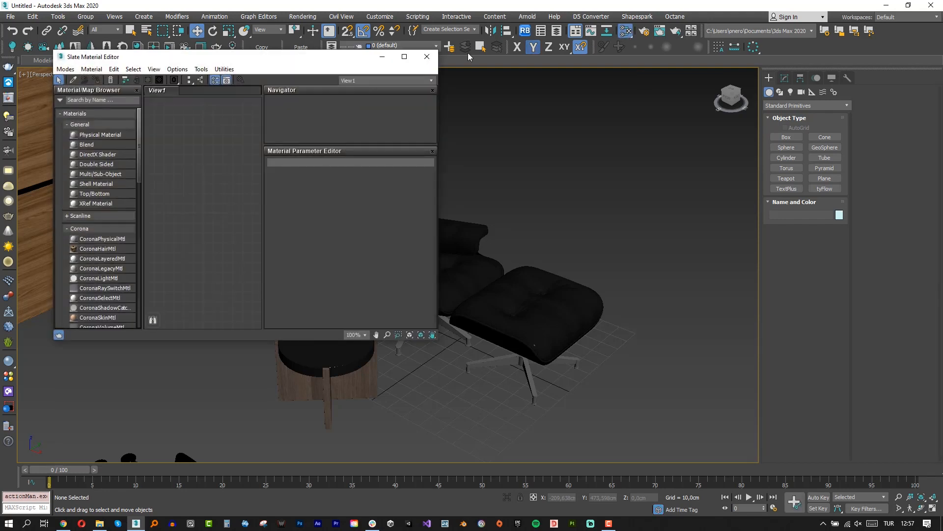
drag(337, 58, 835, 17)
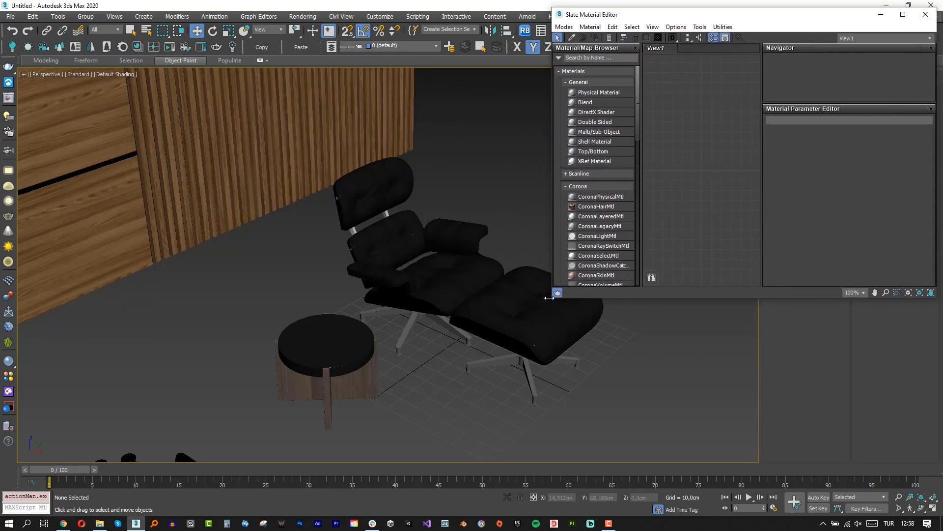
drag(515, 348, 443, 440)
middle_drag(389, 262, 189, 245)
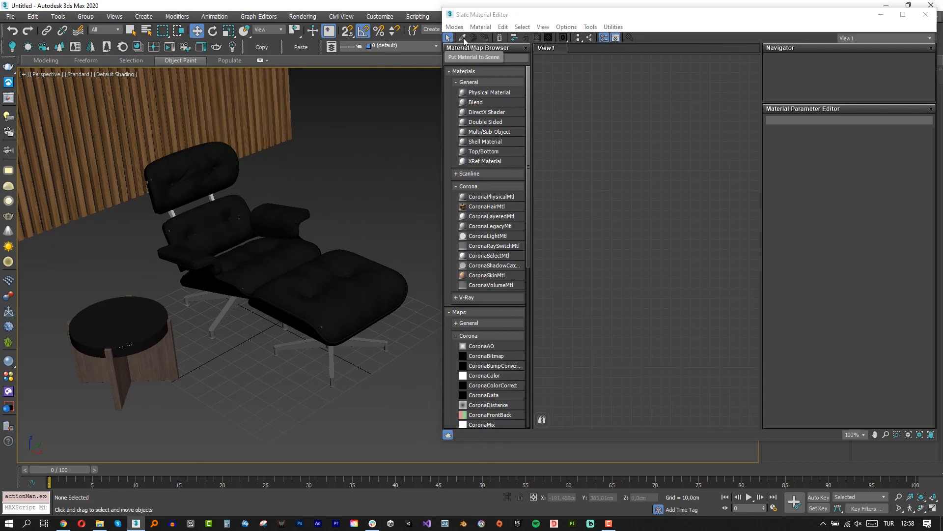
Load the lounge chair's material into the material editor and show its Mir Wood 01 C bitmap in the viewport
click(464, 39)
click(243, 227)
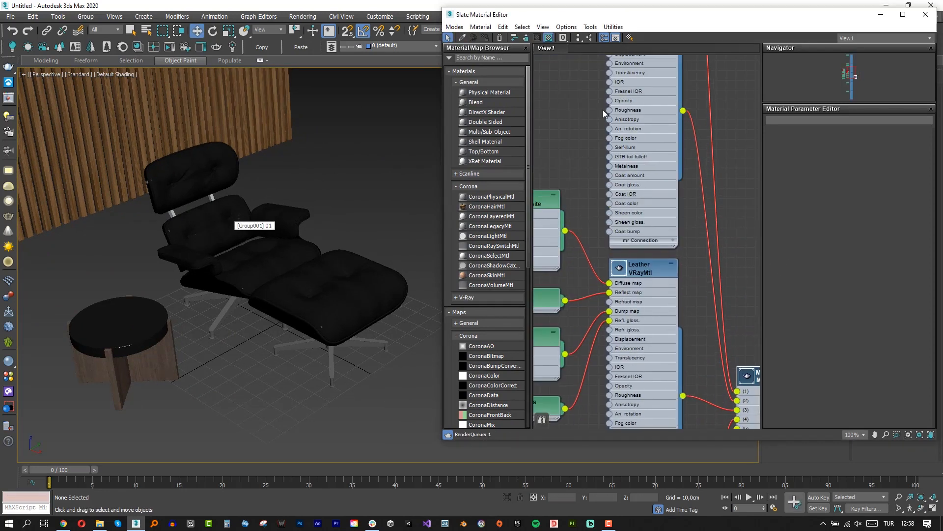
click(621, 134)
click(538, 38)
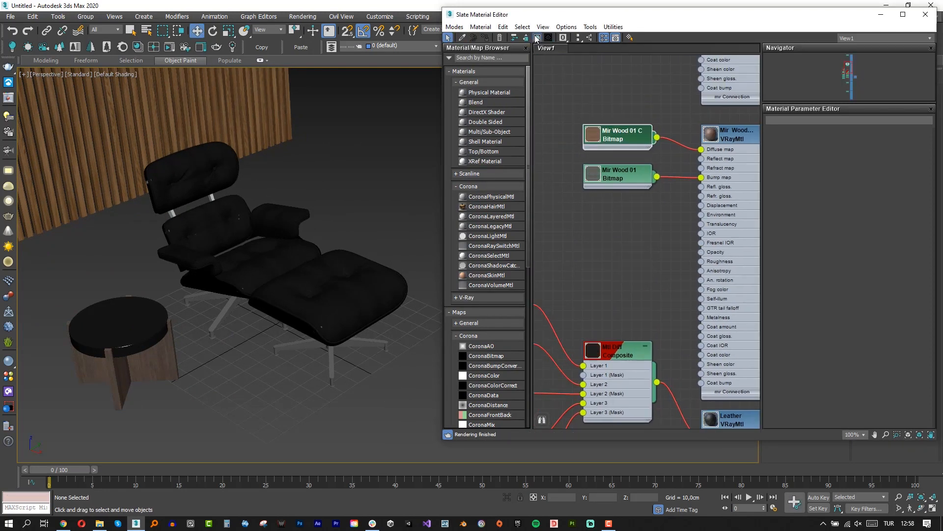
Open the leather's Map #13 bitmap, view its Color3.jpg image, and show the map in the viewport on Material 1
middle_drag(573, 139, 700, 148)
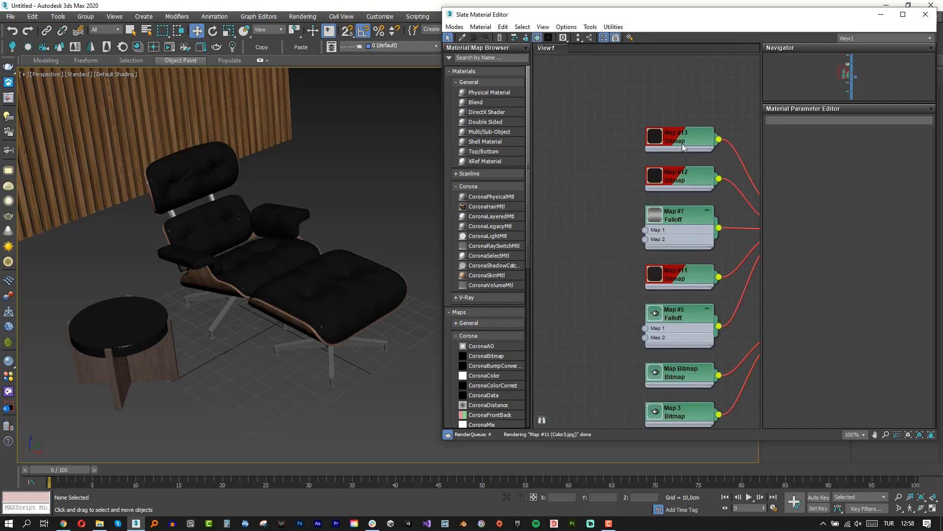
double_click(684, 142)
click(911, 281)
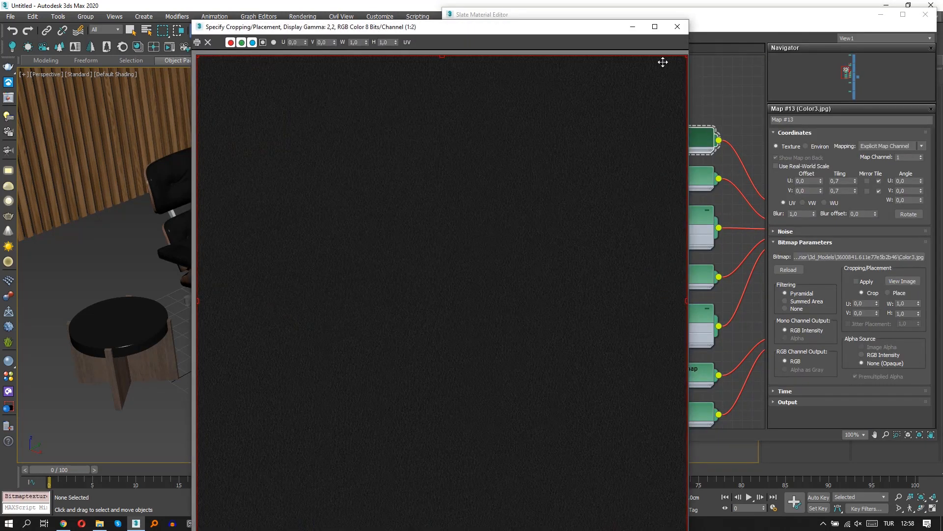
click(688, 21)
click(539, 41)
click(542, 48)
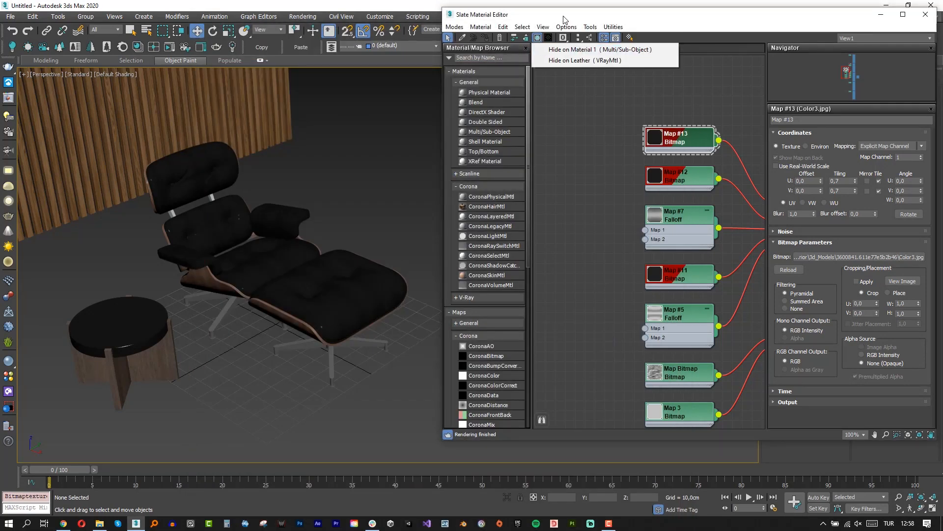
Look through the remaining map and material nodes of the lounge chair and close the Slate Material Editor
middle_drag(271, 281, 233, 222)
middle_drag(653, 371, 565, 169)
scroll(649, 260, down, 1)
middle_drag(660, 260, 577, 150)
middle_drag(649, 366, 623, 116)
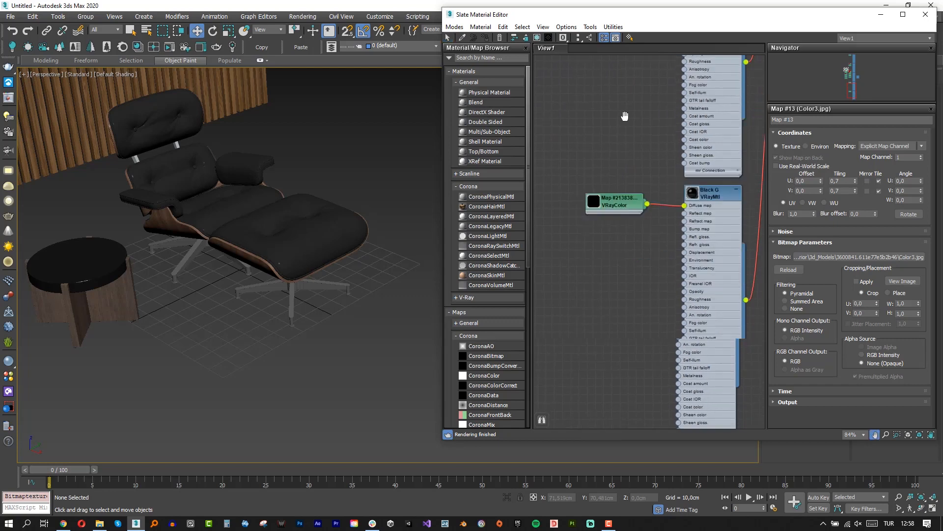
middle_drag(750, 136, 649, 226)
middle_drag(748, 62, 653, 263)
click(926, 14)
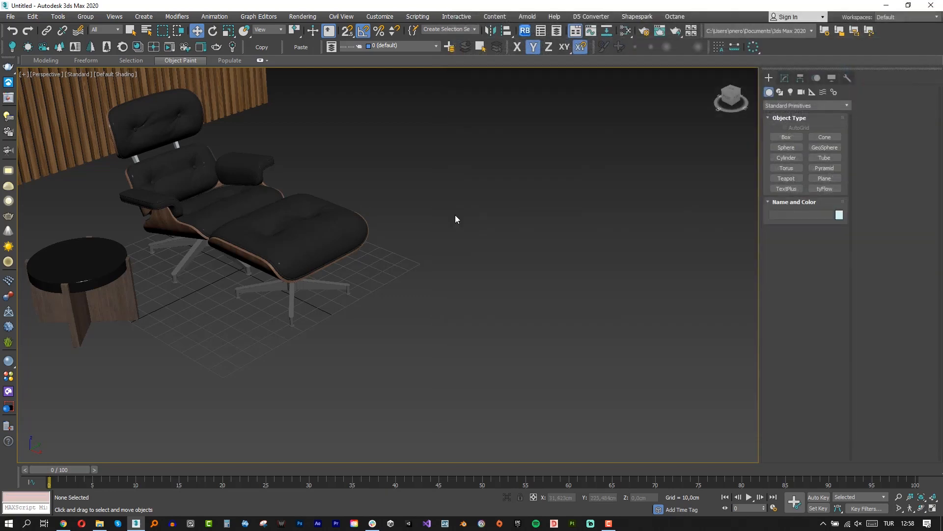
Select the lounge chair group and move it closer to the wall panel in the perspective view
middle_drag(455, 215, 415, 362)
scroll(414, 363, down, 3)
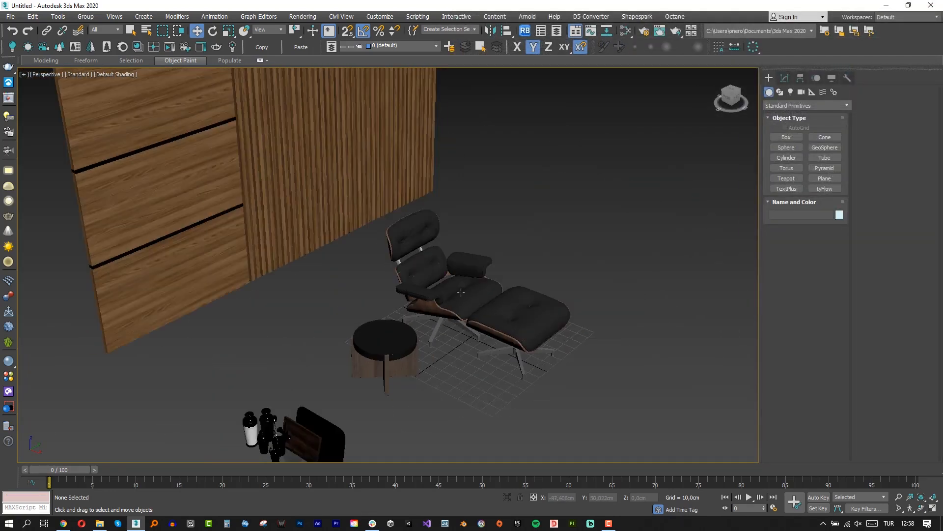
click(463, 291)
drag(500, 301, 454, 253)
In the top view, rotate the wall panel a quarter turn and position it parallel to the X axis above the chair
key(t)
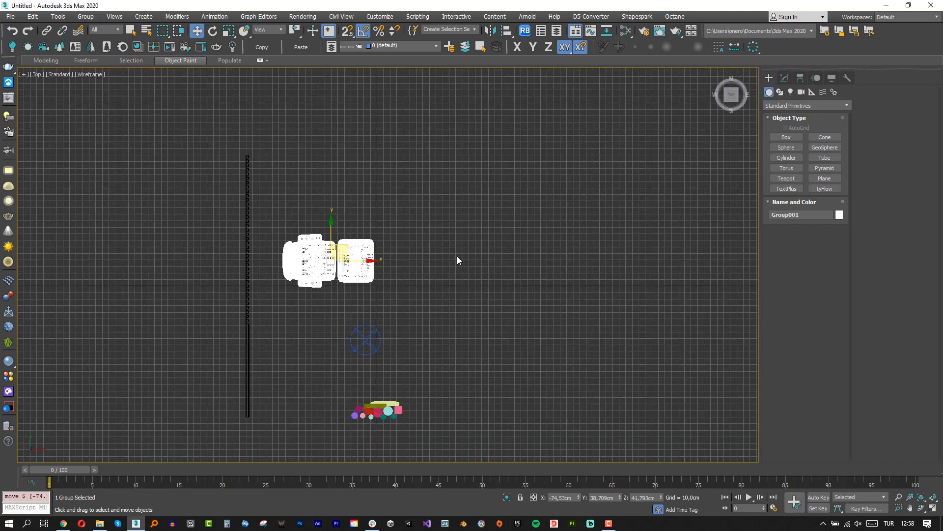
click(250, 305)
key(e)
drag(278, 288, 301, 218)
key(w)
middle_drag(301, 218, 318, 158)
Rotate the lounge chair about the Z axis so it stands diagonally to the wall panel, and shift it slightly
click(344, 199)
key(e)
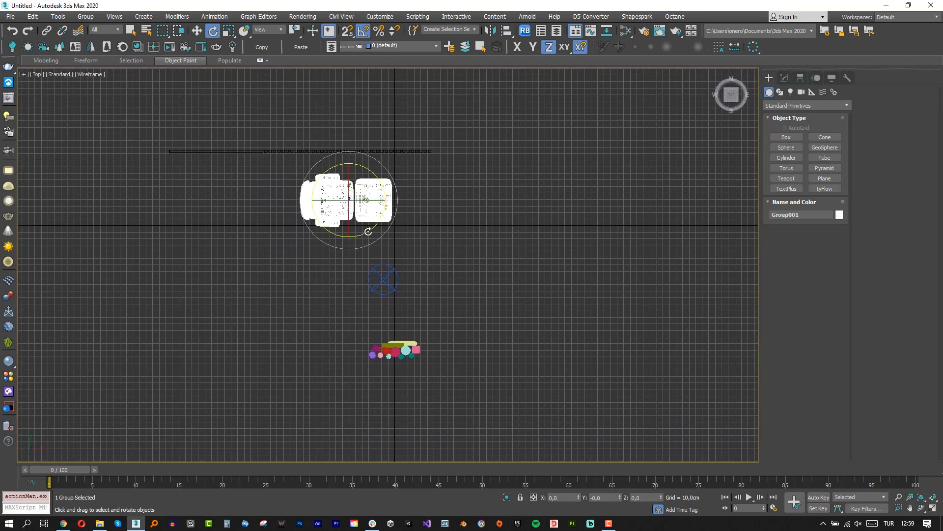
drag(369, 231, 353, 239)
key(w)
drag(361, 190, 354, 201)
Move the side table next to the lounge chair and place the decor set on the table's far side
click(388, 275)
drag(396, 273, 299, 216)
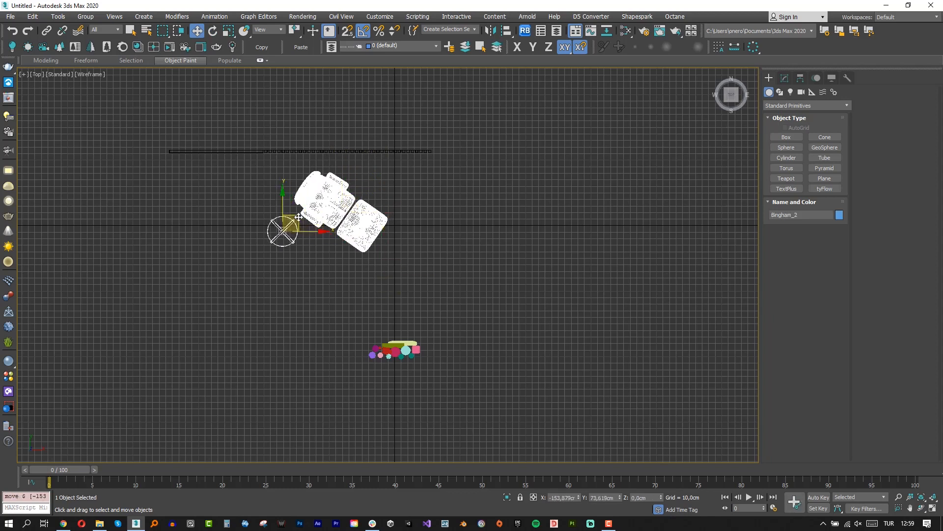
click(397, 349)
drag(411, 335, 240, 232)
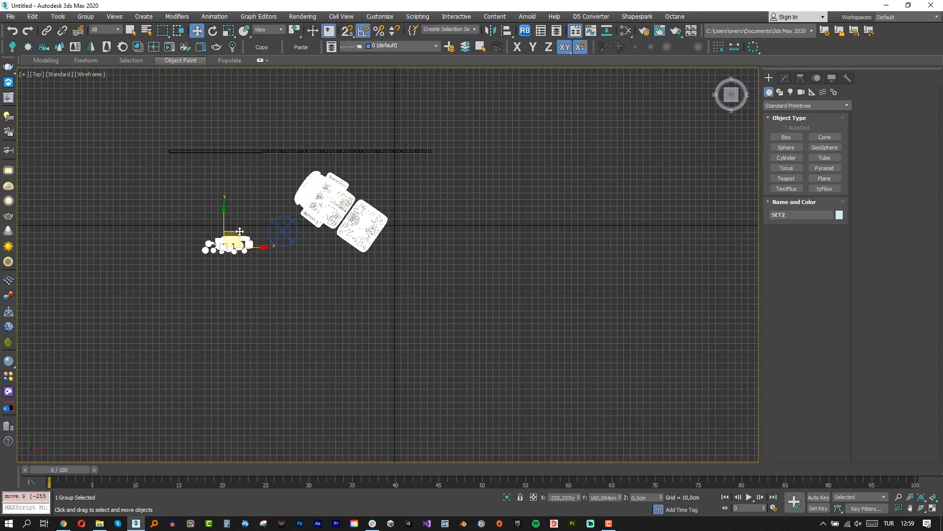
Create a targeted CoronaCam in front of the furniture aimed towards the lounge chair and look through it
middle_drag(361, 299, 369, 294)
click(802, 92)
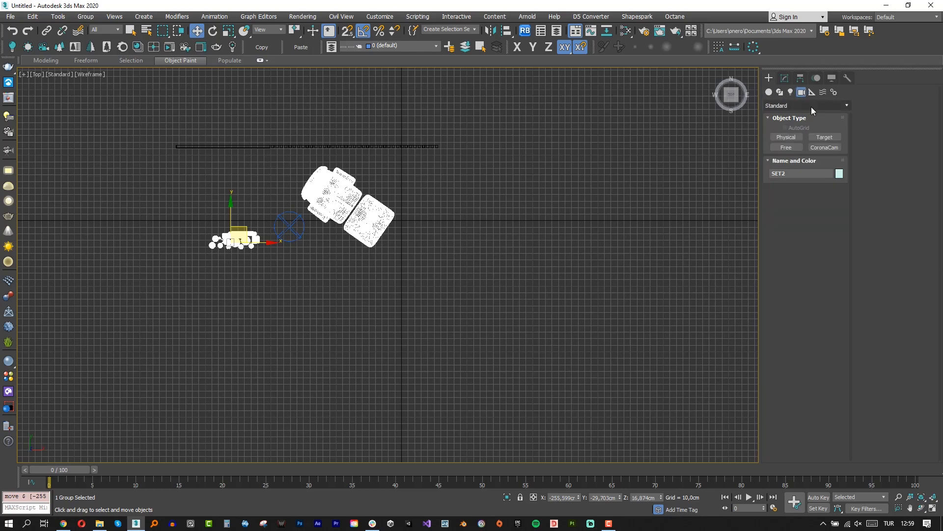
click(823, 147)
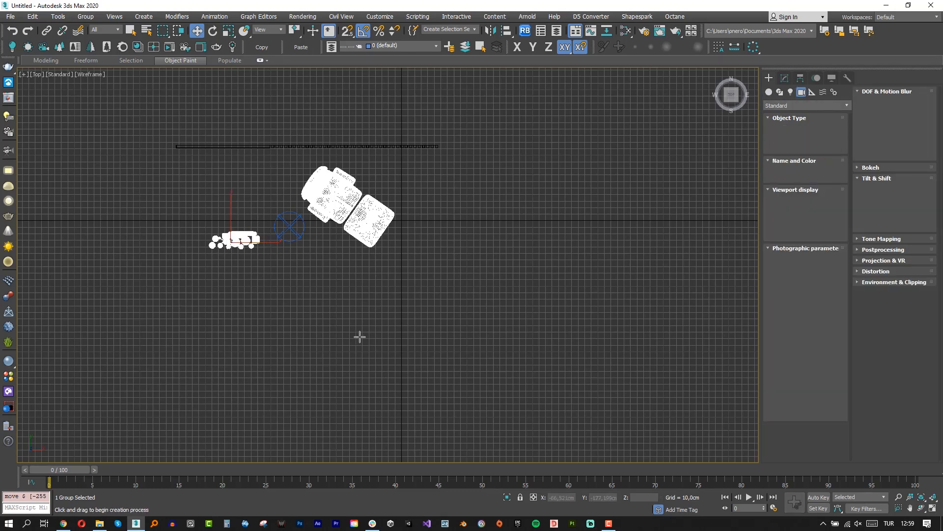
middle_drag(360, 337, 373, 290)
drag(376, 367, 375, 229)
key(c)
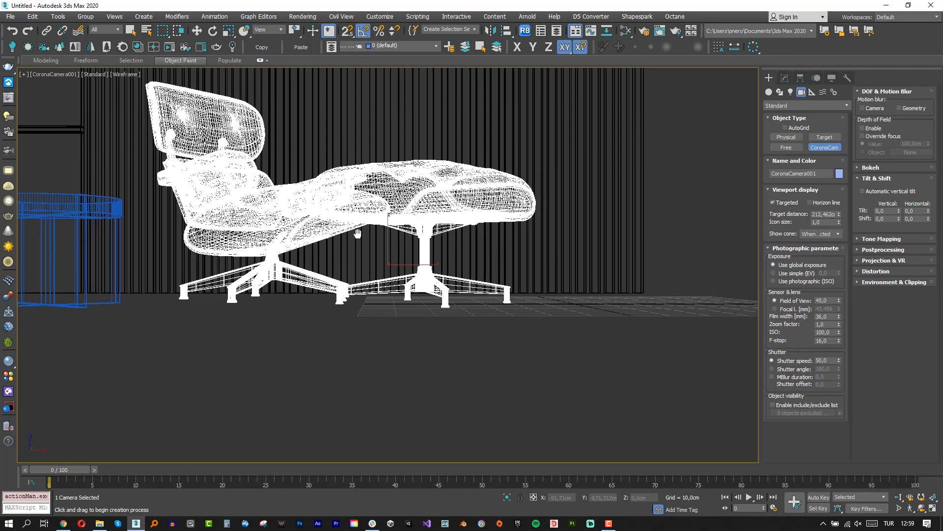
Show safe frames in the camera view, reframe the chair, and set the render output size to HDTV (video)
key(shift+f)
middle_drag(365, 292, 364, 325)
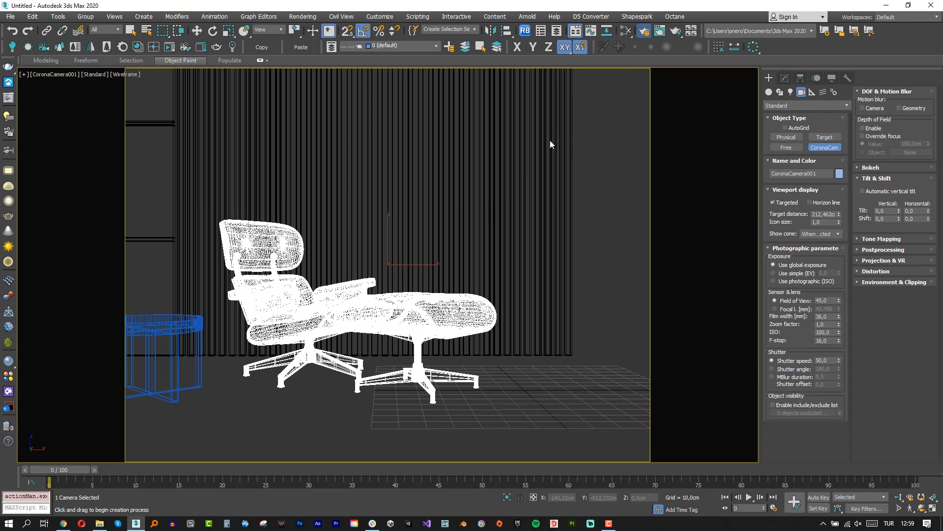
key(F10)
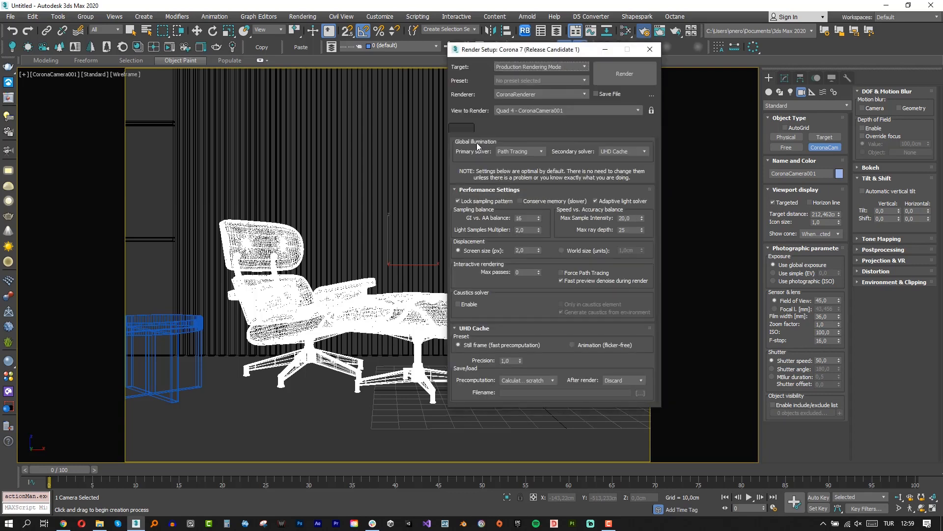
click(523, 251)
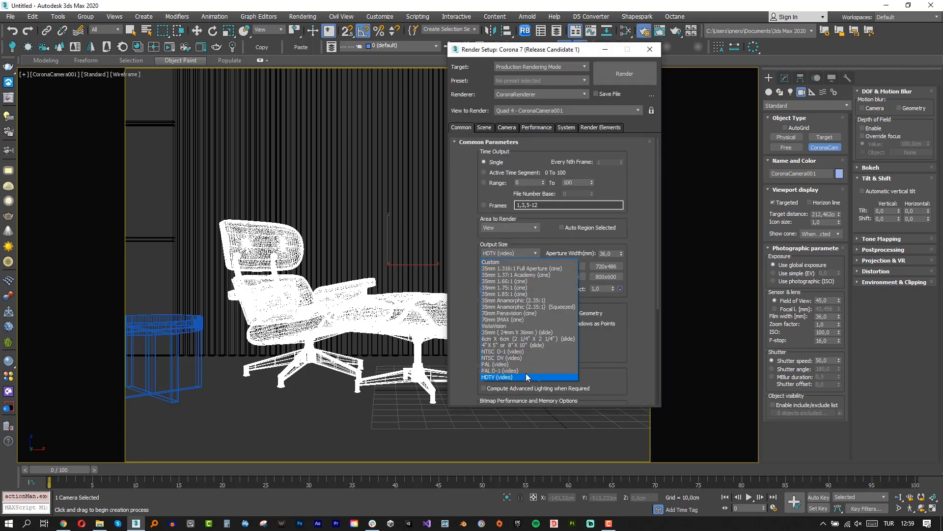
click(521, 445)
click(605, 49)
Switch the camera view to default shading and pan the camera to bring more of the side table into frame
middle_drag(484, 186, 497, 188)
key(F3)
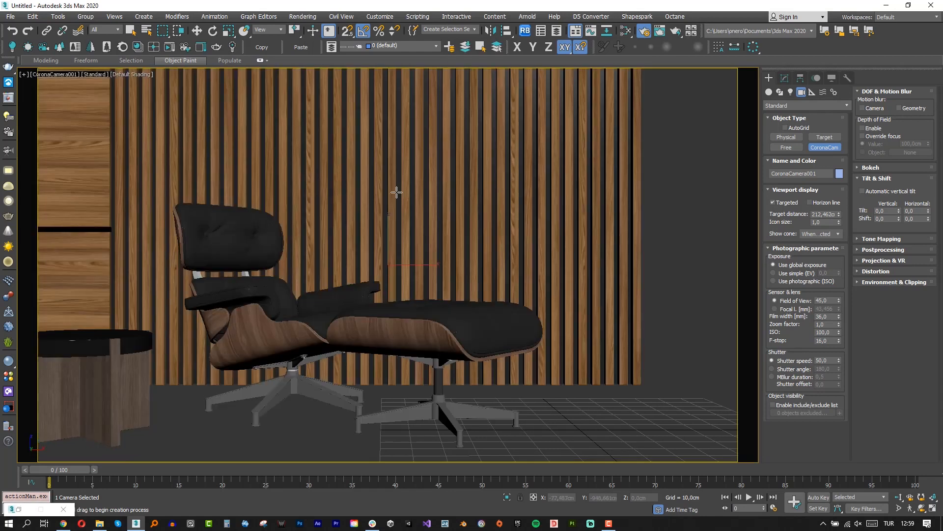
middle_drag(419, 191, 450, 184)
Try widening the camera's field of view and reframing the scene, and undo those camera changes
click(899, 509)
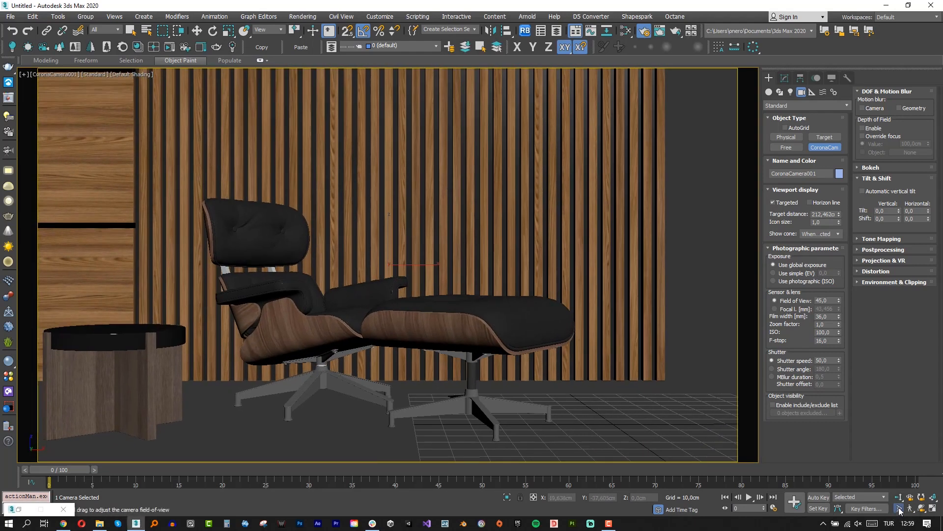
drag(494, 290, 403, 263)
middle_drag(403, 263, 340, 256)
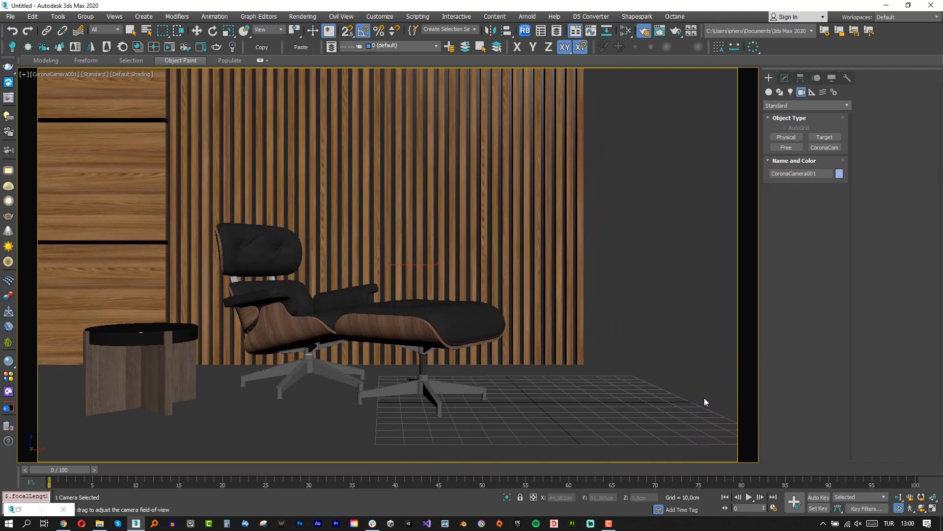
key(ctrl+z)
key(ctrl+z)
key(ctrl+z)
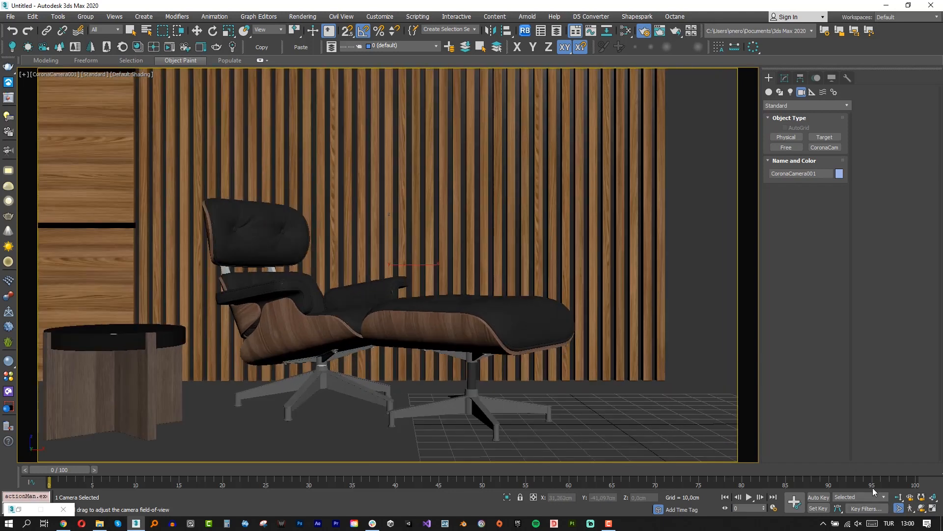
Dolly the camera closer to the lounge chair and pan it slightly to adjust the framing
scroll(473, 246, up, 3)
mouse_move(471, 253)
middle_down()
mouse_move(466, 264)
mouse_move(462, 252)
middle_up()
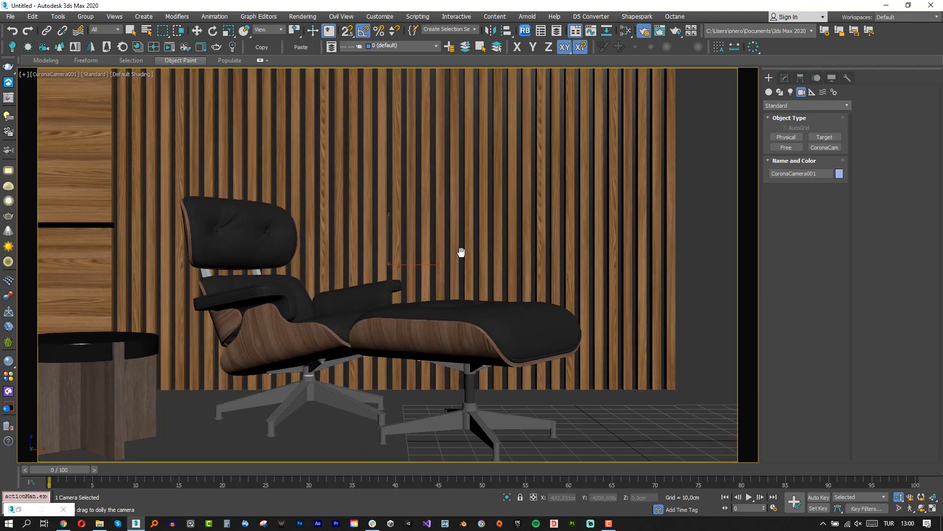
In the top view, start a Line spline just behind the slatted end of the wall panel with grid-point snapping on
key(t)
scroll(438, 317, down, 4)
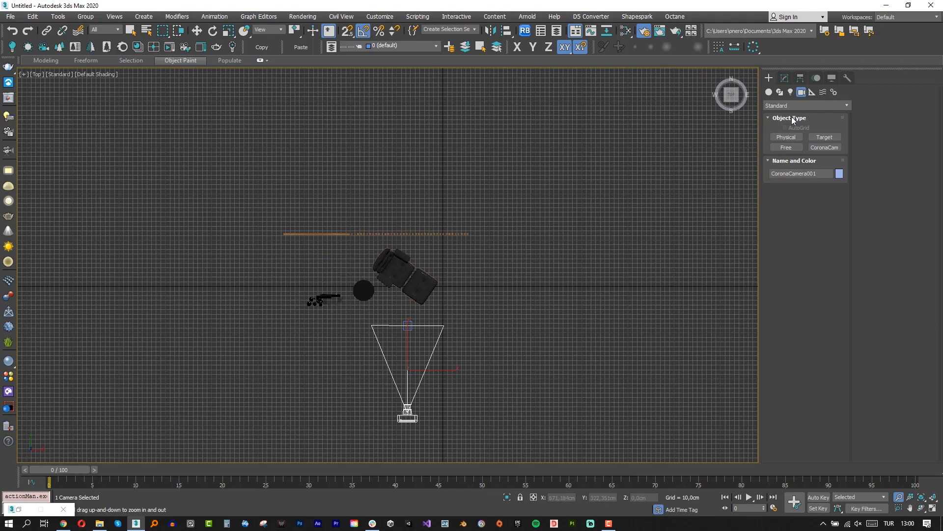
click(779, 92)
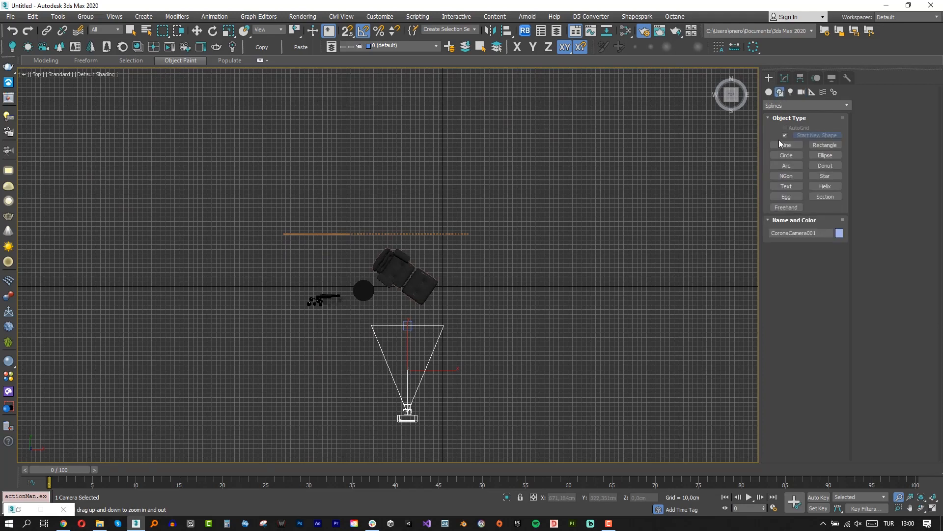
click(786, 145)
scroll(469, 230, up, 5)
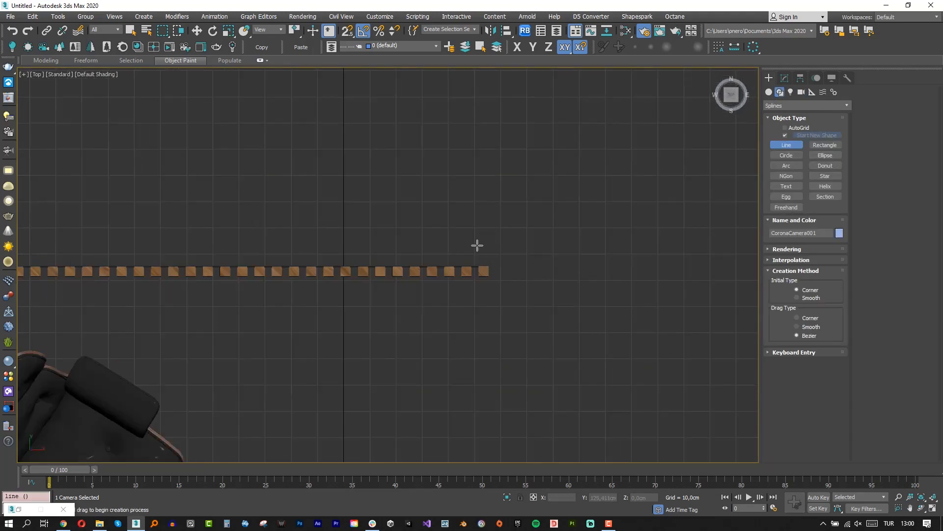
right_click(350, 34)
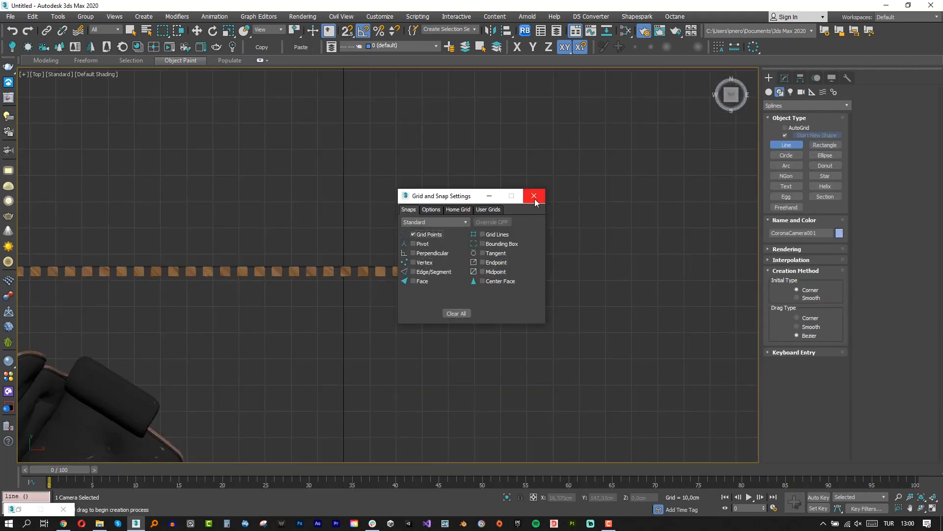
click(534, 197)
key(s)
click(497, 255)
Draw the stepped room outline behind the panel and around the furniture and camera, with a front side about 490 cm long, and close the spline
scroll(398, 301, down, 5)
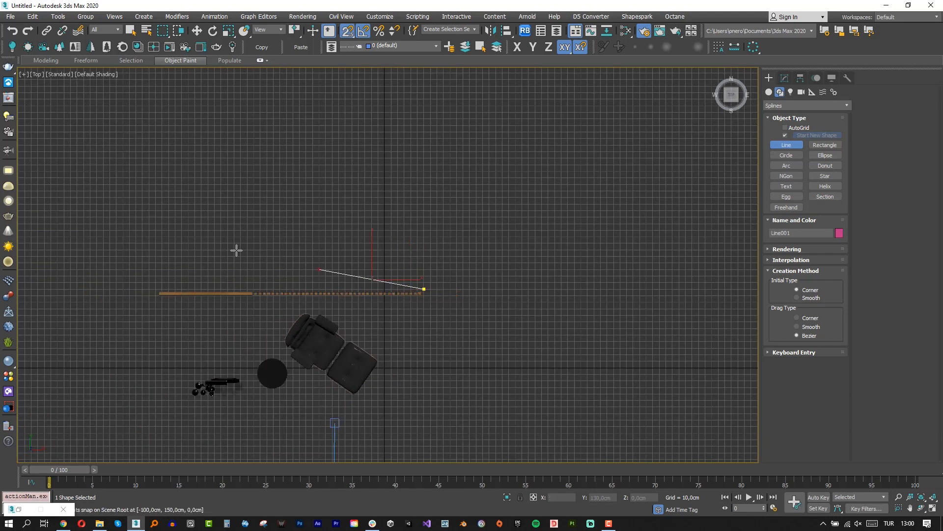
middle_drag(236, 250, 404, 121)
click(323, 160)
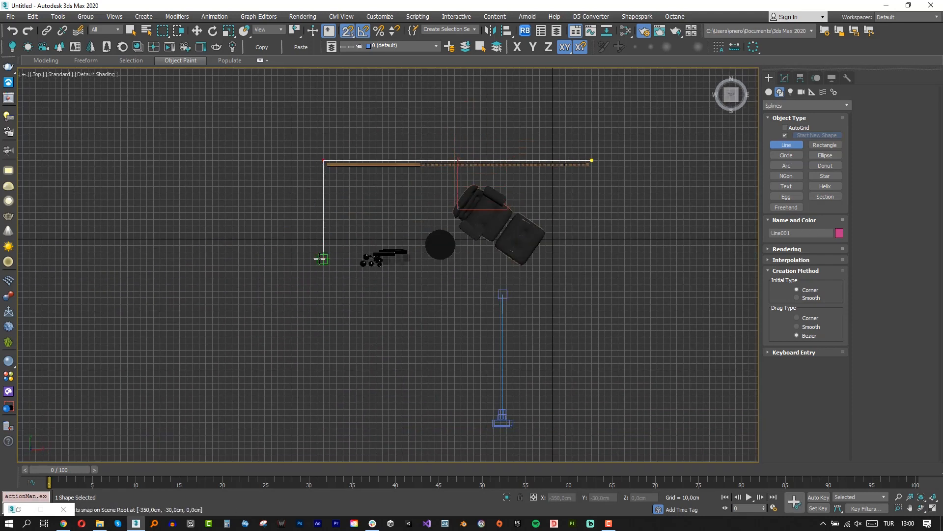
click(322, 258)
click(263, 259)
scroll(264, 295, down, 4)
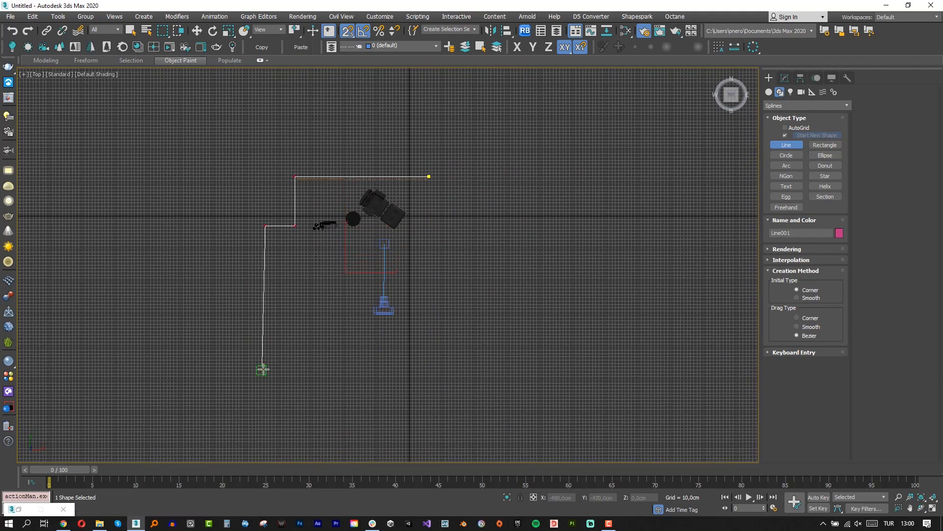
click(264, 369)
click(425, 370)
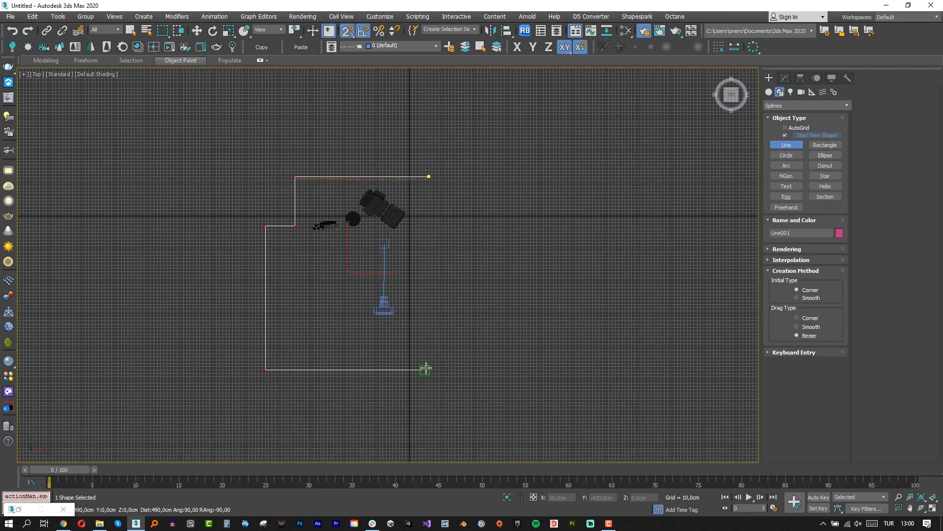
click(429, 177)
click(449, 293)
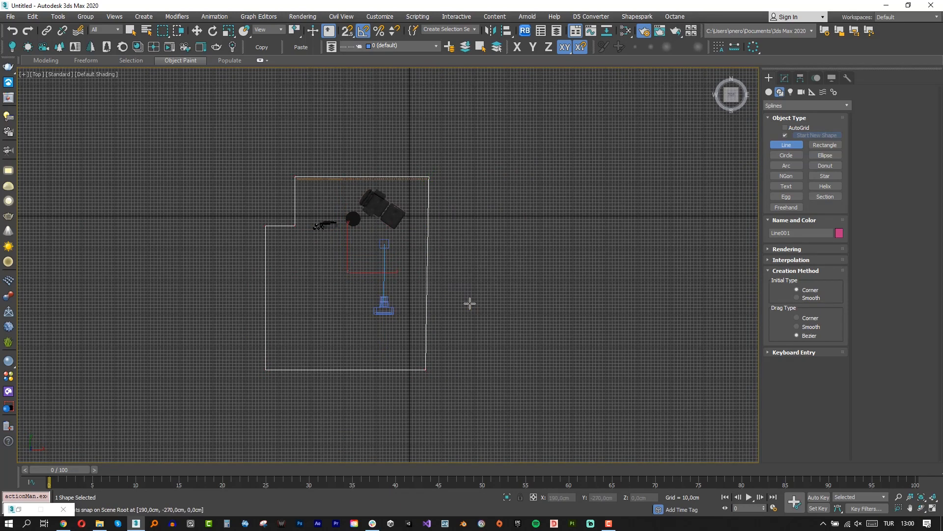
Align the outline's front corner vertex along X with the vertex at the wall panel's end to straighten that side
key(1)
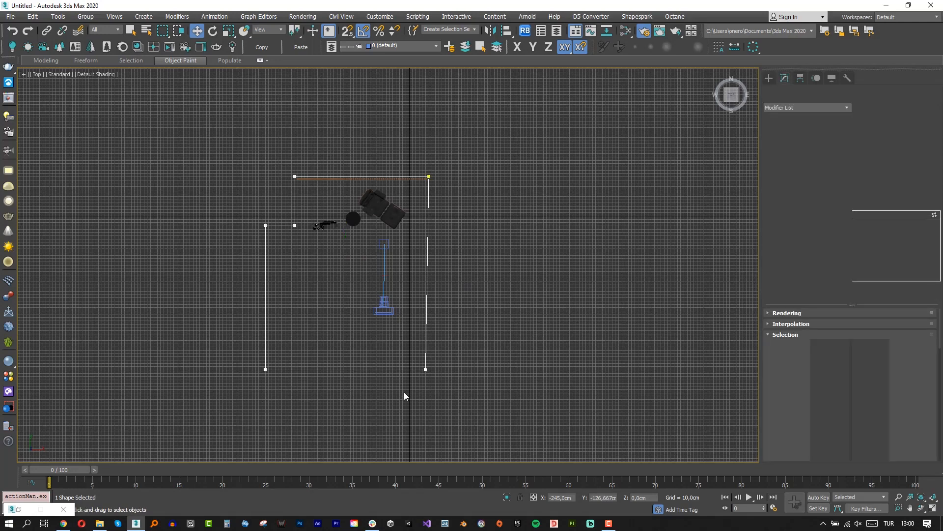
drag(404, 391, 439, 174)
drag(428, 176, 428, 176)
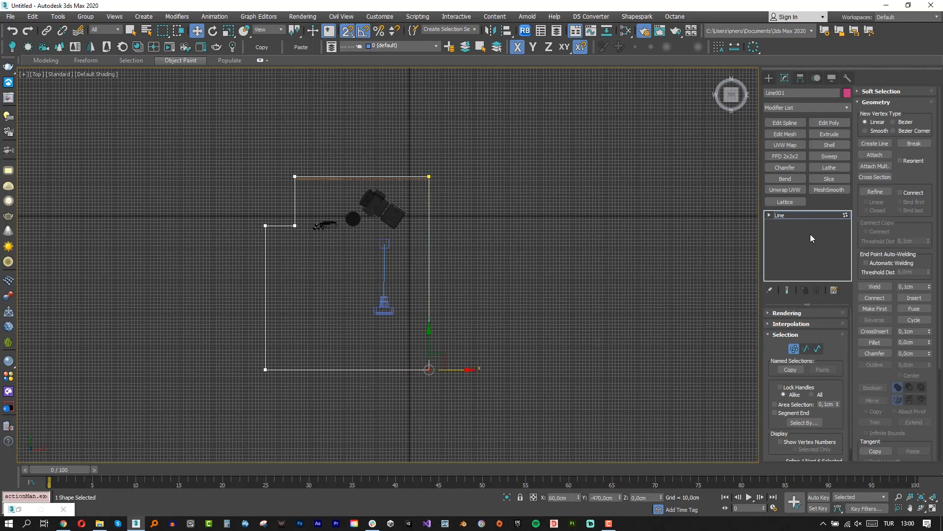
click(810, 238)
Turn off snapping, apply an Edit Poly modifier to the outline to form the floor, and check it through the camera
key(p)
key(s)
scroll(610, 167, down, 5)
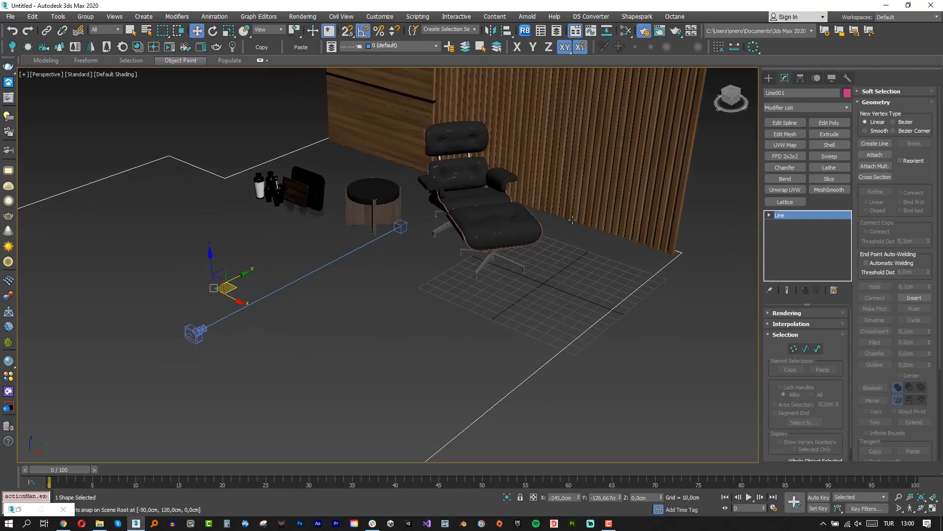
click(830, 122)
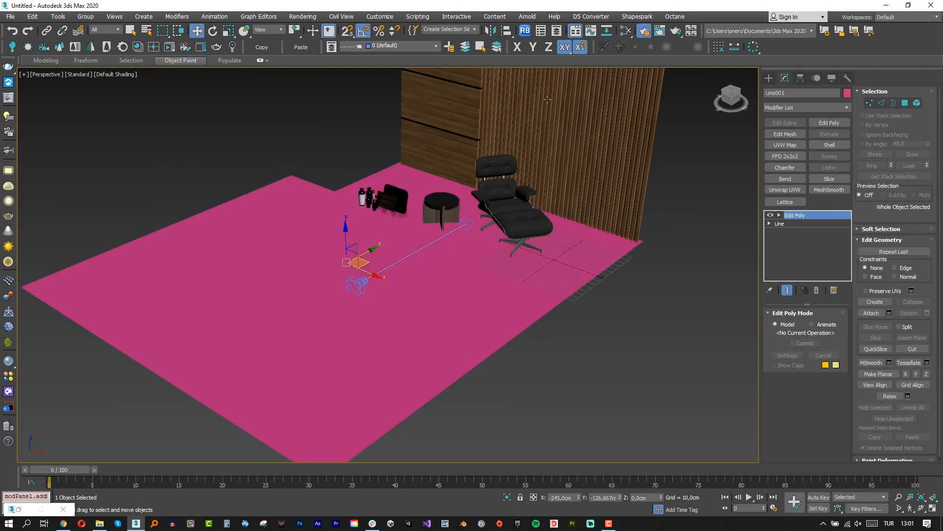
click(352, 151)
key(c)
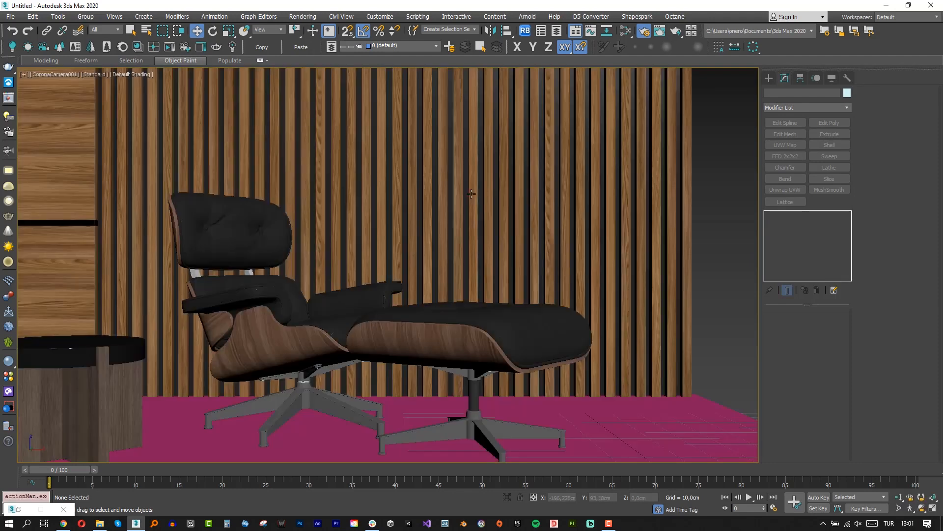
Show safe frames in the camera view, select the camera target and lower it in stages so the camera looks down on the chair
key(shift+f)
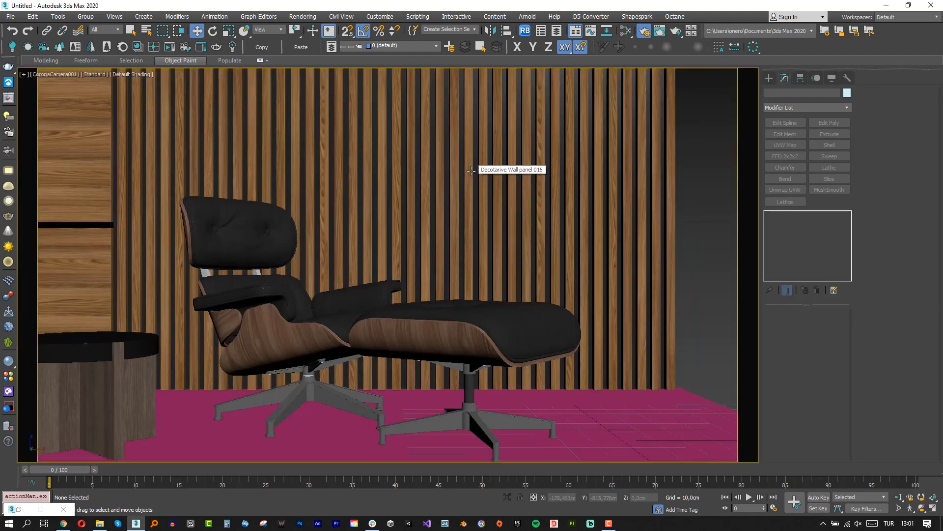
middle_drag(471, 172, 558, 317)
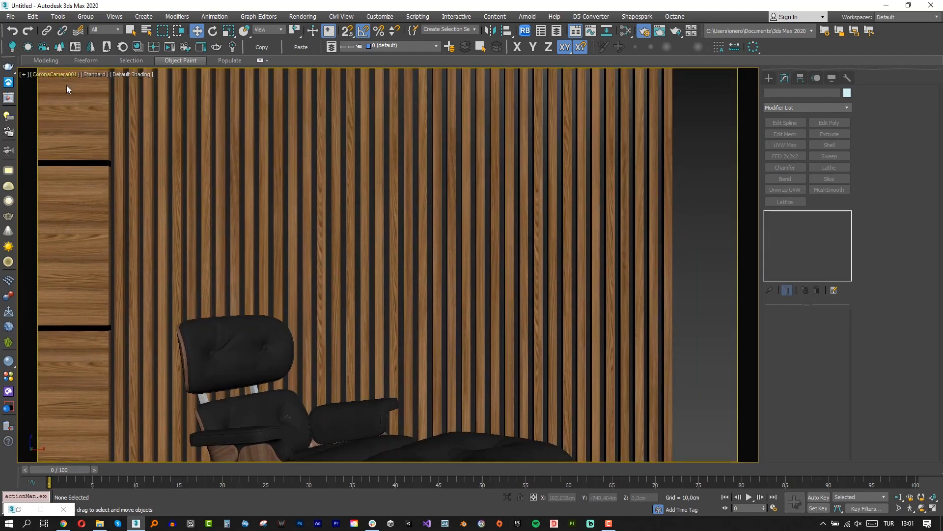
click(58, 74)
click(93, 270)
drag(388, 241, 381, 184)
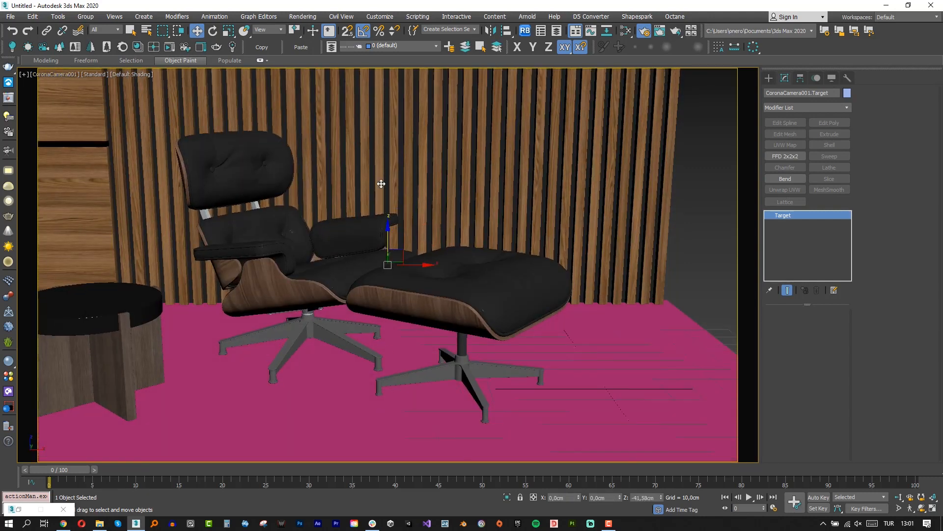
middle_drag(382, 184, 378, 309)
drag(388, 229, 375, 355)
middle_drag(315, 164, 317, 173)
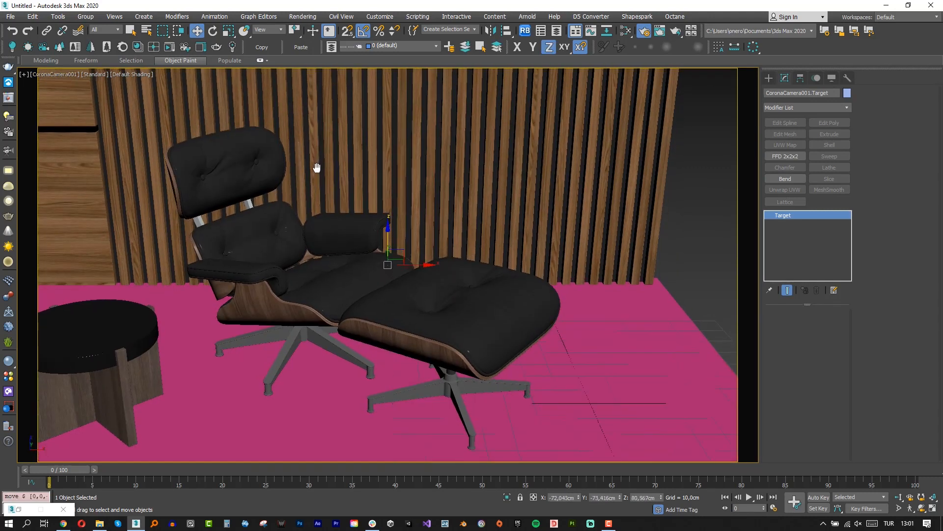
drag(388, 238, 384, 327)
middle_drag(295, 125, 316, 236)
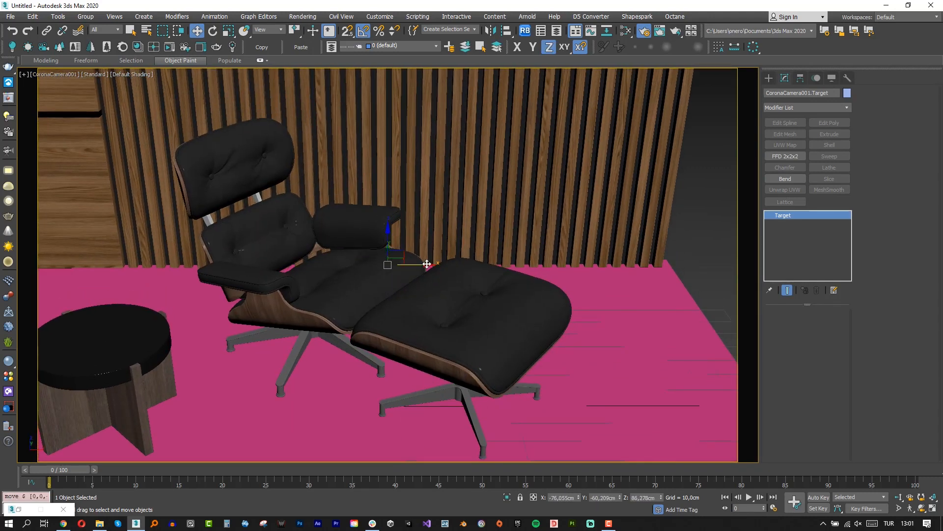
Shift the camera target along X for an angled view of the lounge chair and side table, and dolly the camera back slightly
drag(427, 264, 235, 269)
middle_drag(387, 252, 257, 206)
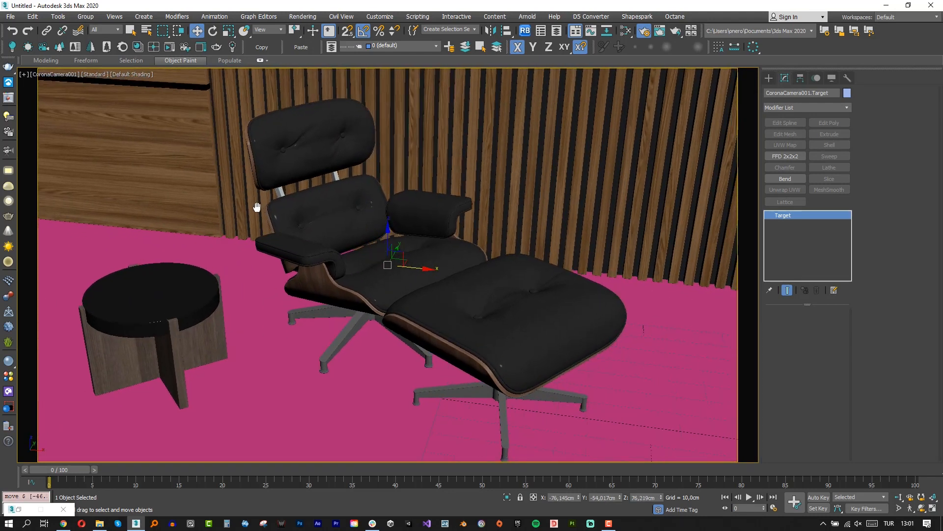
click(899, 497)
drag(403, 317, 403, 303)
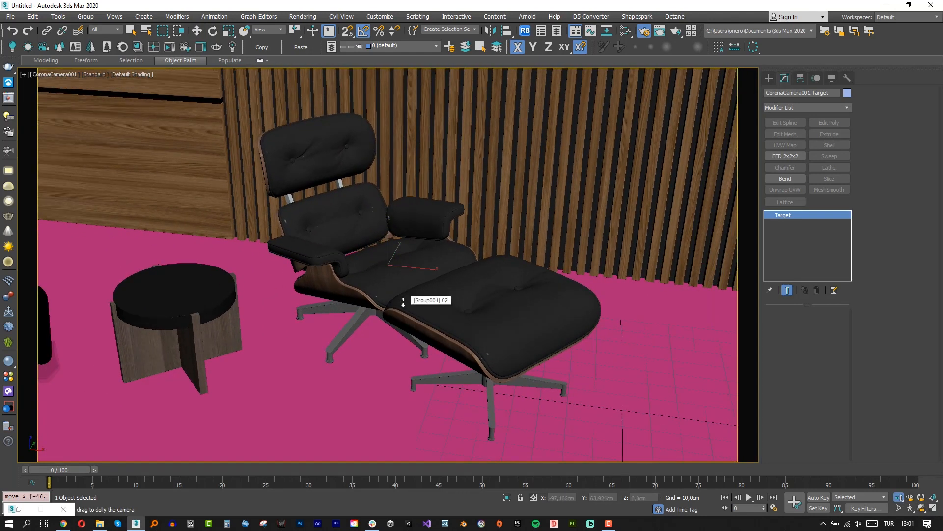
middle_drag(336, 203, 371, 267)
Fine-tune the camera framing by lowering the target about 23 cm and nudging it along X
key(w)
key(F6)
drag(395, 294, 395, 303)
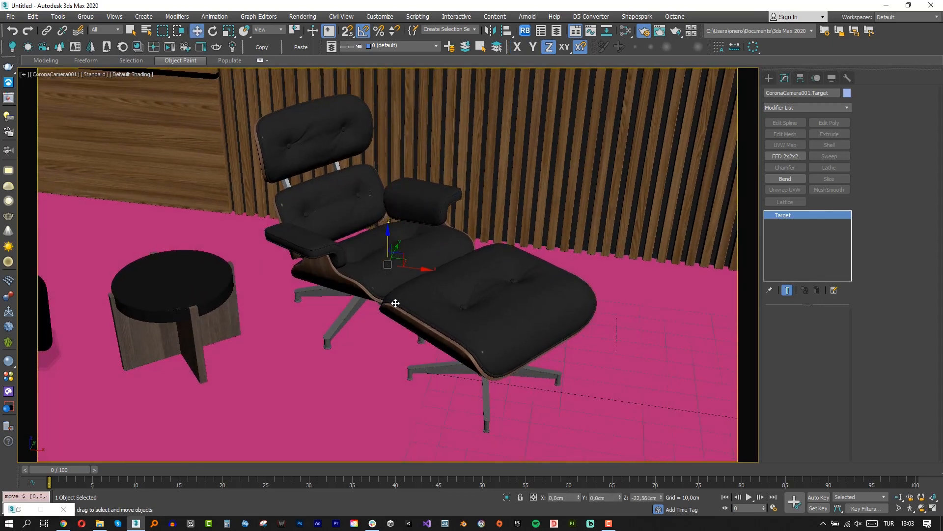
drag(422, 267, 326, 348)
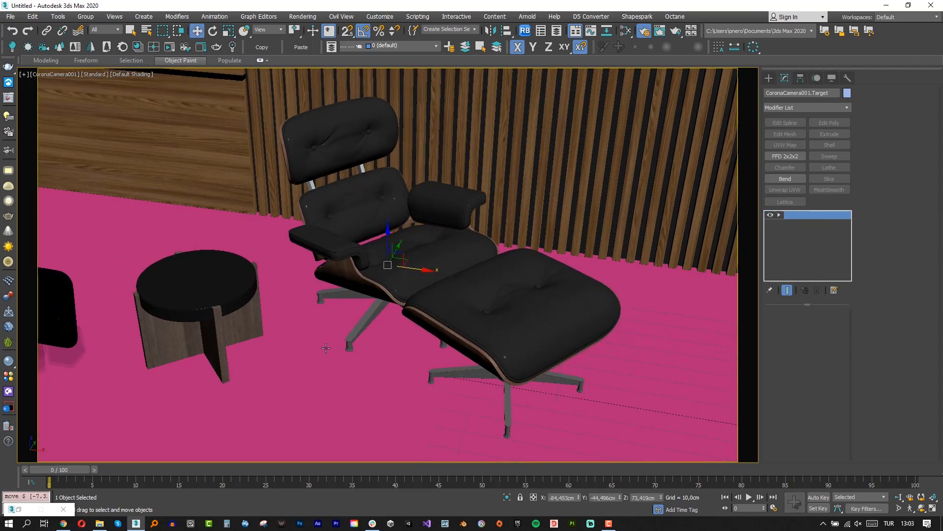
Assign the Flooring Laminate Dark material from the Flooring category of the Corona Material Library to the floor
click(139, 47)
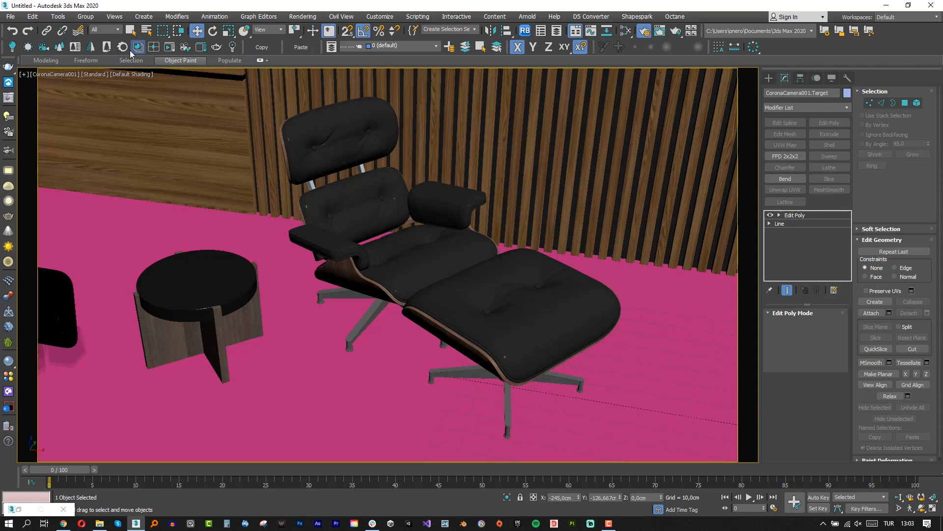
click(138, 48)
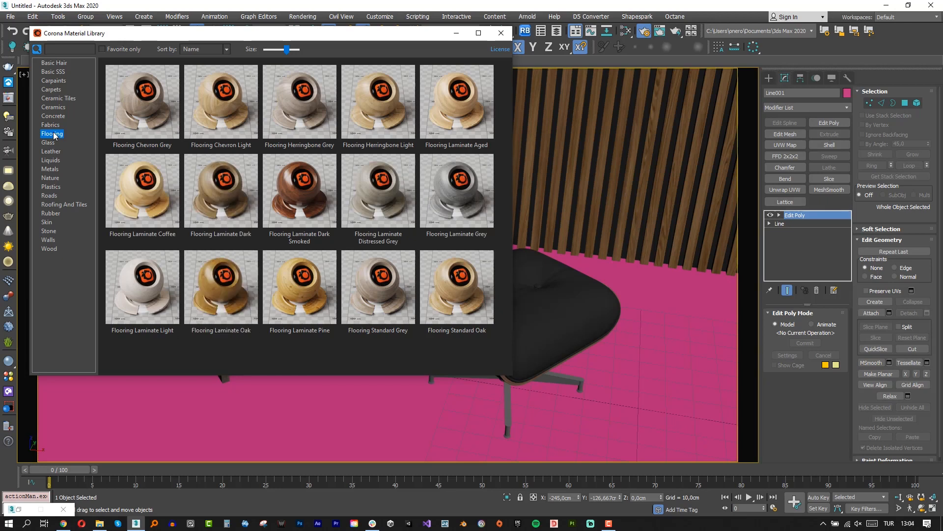
right_click(238, 195)
click(249, 219)
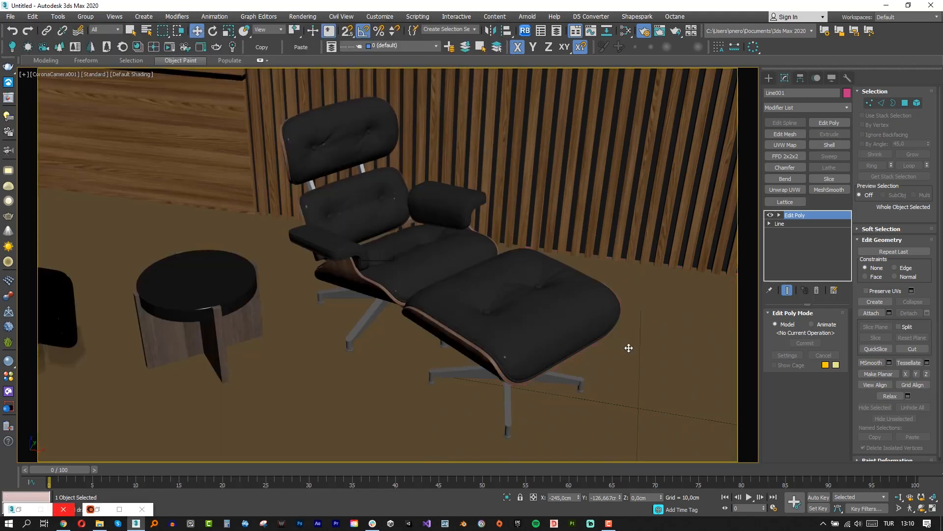
Add a UVW Map modifier to the floor and enable Real-World Map Size
click(785, 144)
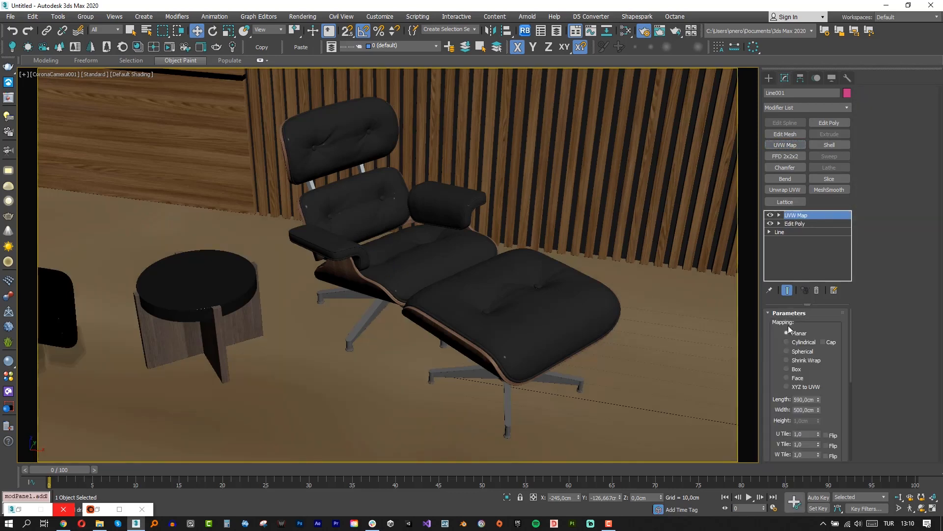
drag(773, 426, 780, 369)
click(776, 396)
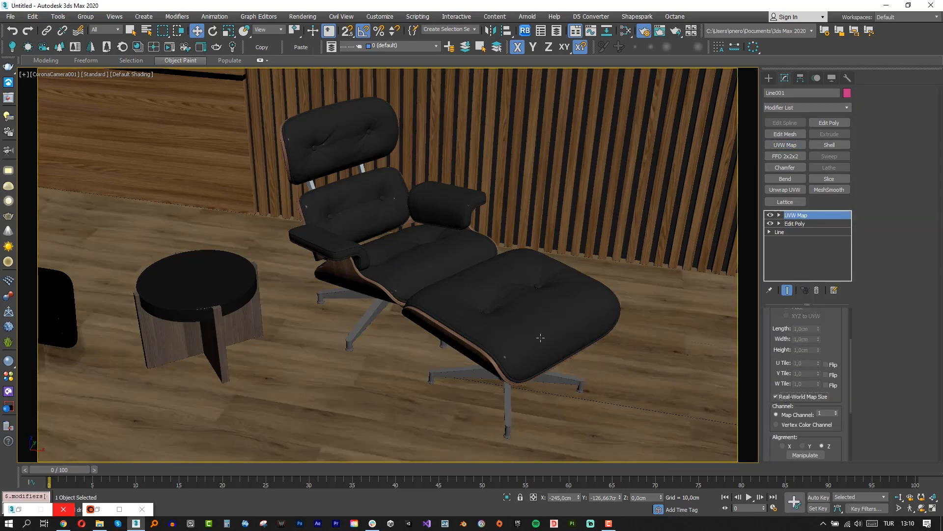
In the top view, rotate the floor's UVW Map gizmo by 90 degrees to turn the plank direction
click(655, 304)
key(t)
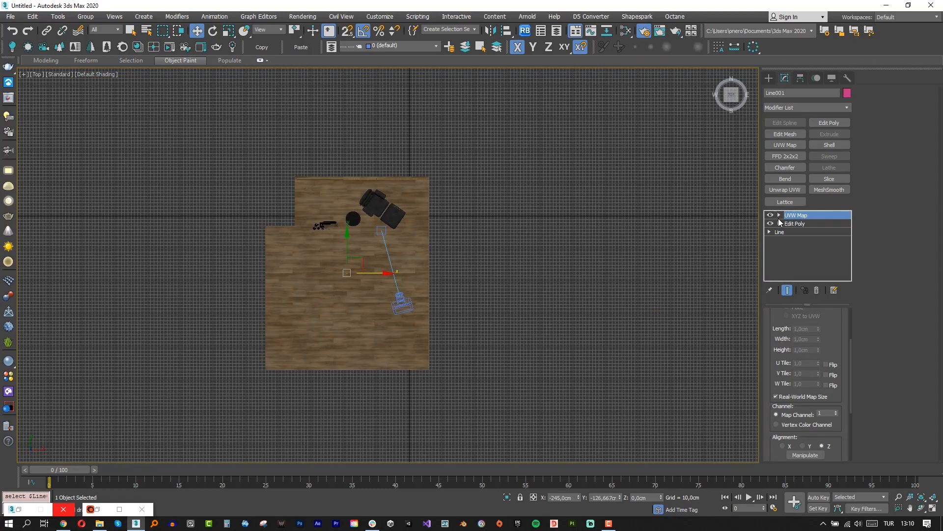
key(1)
key(e)
scroll(346, 261, up, 10)
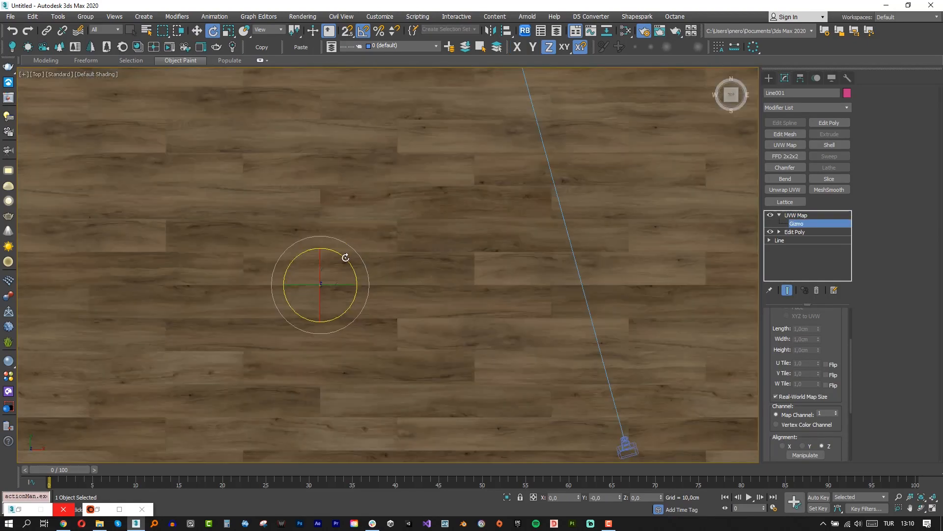
drag(345, 257, 399, 282)
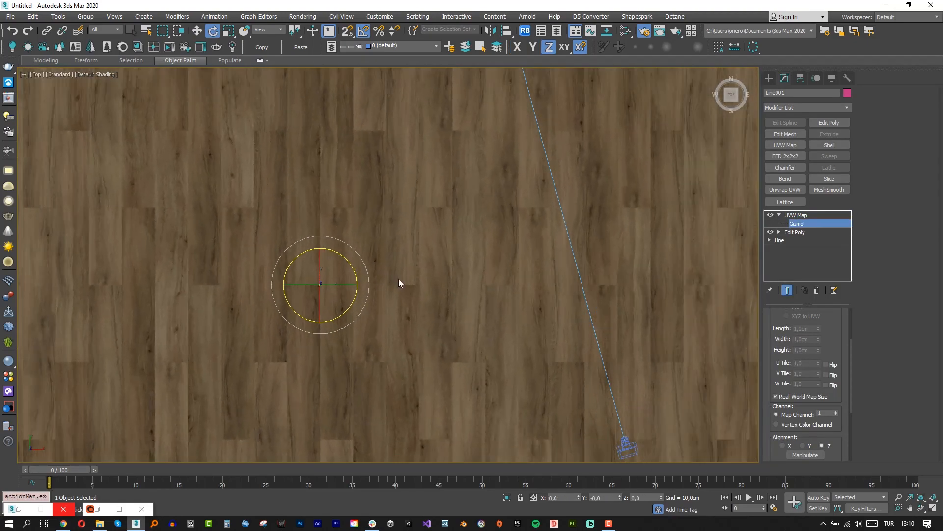
Leave the mapping gizmo, select the decor set in the top view and open its group in the perspective view
scroll(399, 278, down, 5)
scroll(339, 179, up, 6)
key(w)
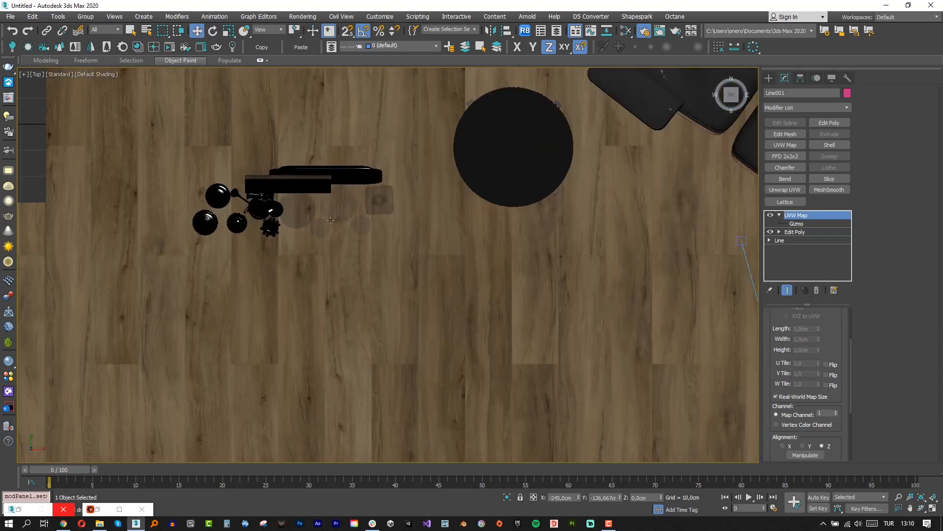
scroll(350, 211, up, 3)
click(417, 196)
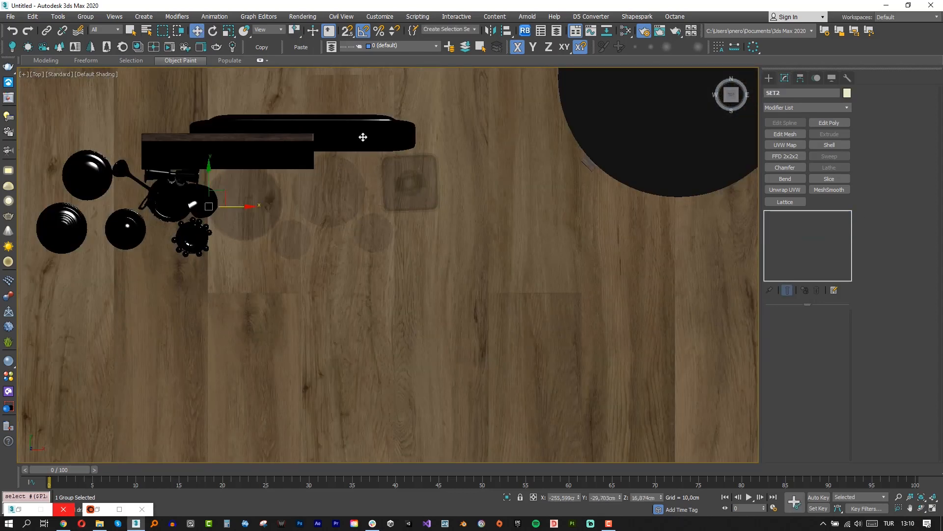
key(p)
middle_drag(363, 137, 417, 223)
key(F4)
scroll(439, 218, up, 3)
key(F4)
scroll(417, 223, down, 3)
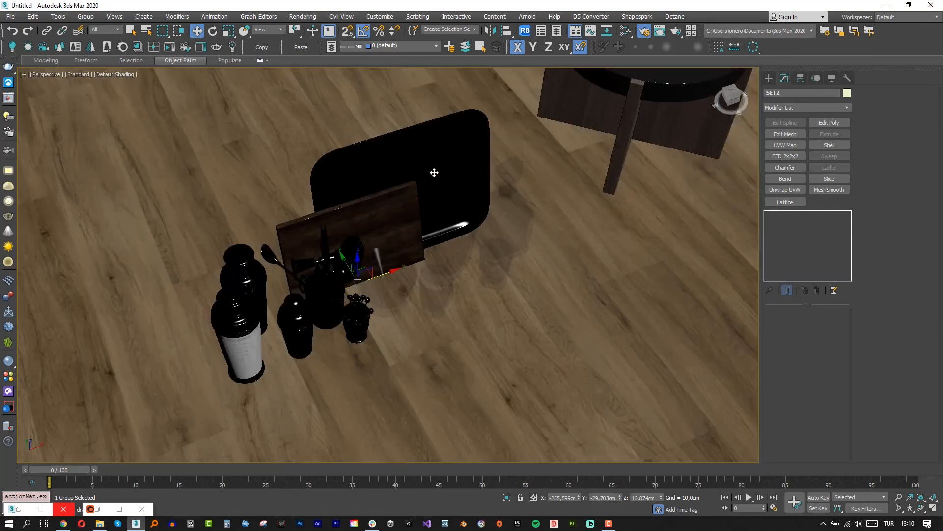
click(434, 172)
key(alt+g)
Select the black tray in the opened decor group and raise it along Z clear of the other pieces
click(435, 163)
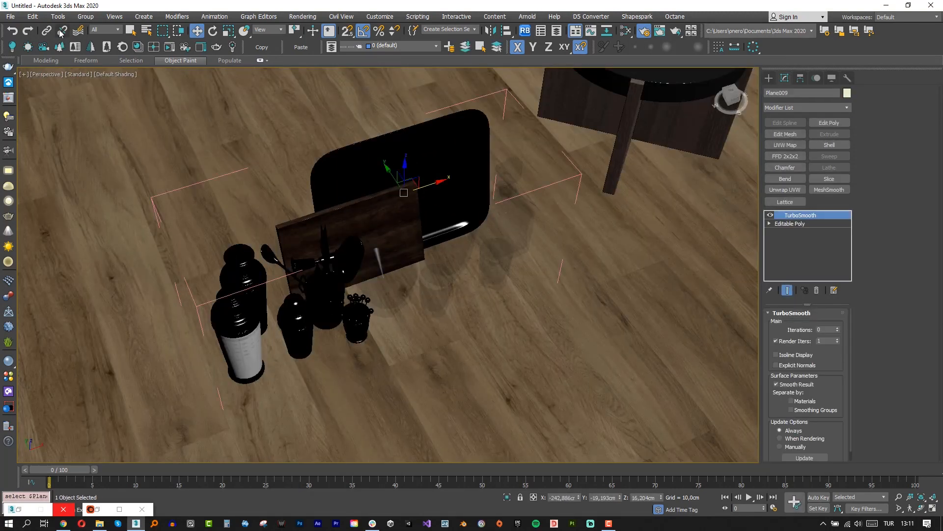
middle_drag(444, 158, 269, 250)
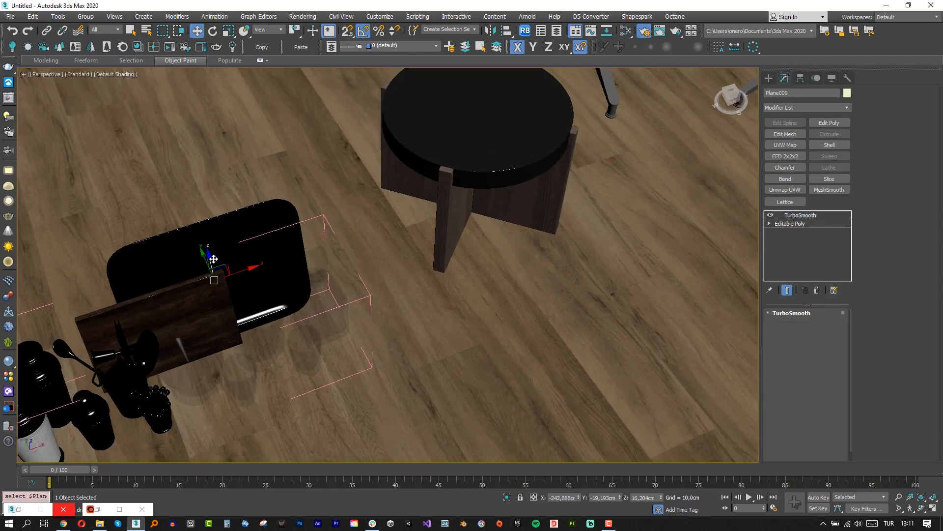
drag(214, 250, 198, 170)
alt+middle_drag(419, 232, 400, 222)
Rotate the tray to lie flat, entering 90 for X and -90 for Y, and move it to the side table
text(e)
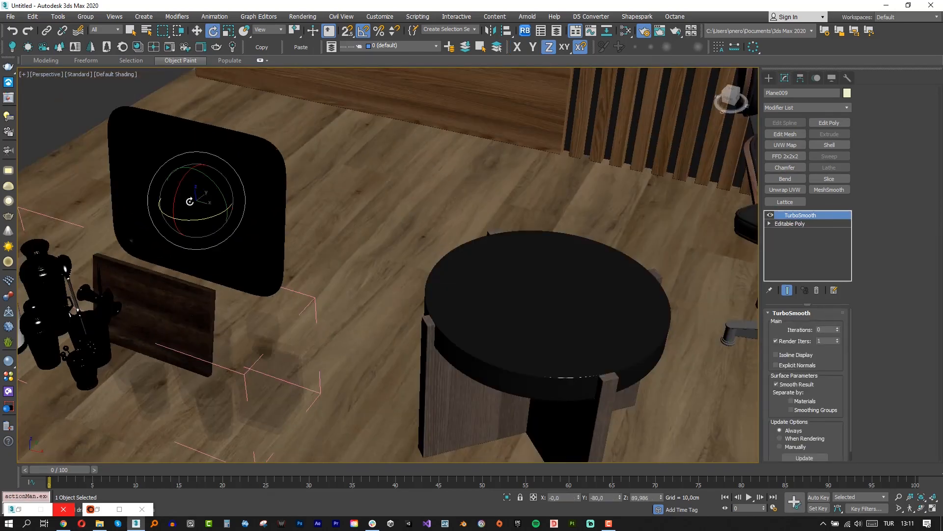
text(90)
key(Return)
text(-90)
key(Return)
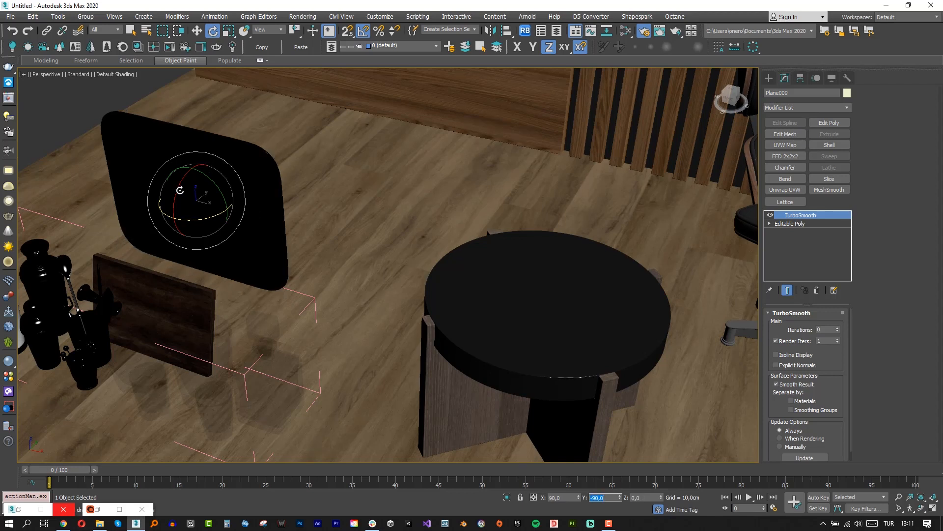
drag(178, 189, 523, 353)
key(w)
Align the tray's minimum to the side table's maximum along Z only, and rotate the tray -45 degrees about Z
click(522, 352)
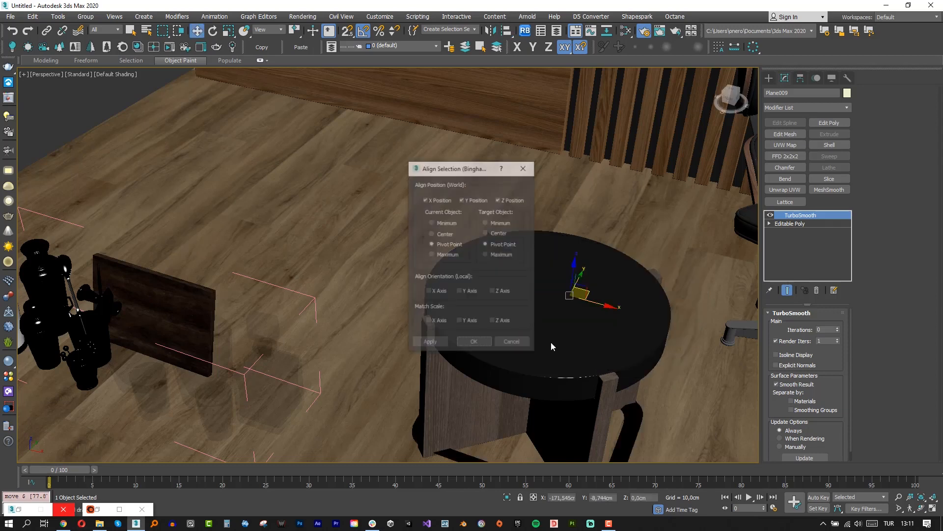
click(499, 254)
click(442, 223)
click(473, 200)
click(445, 201)
click(430, 343)
click(474, 342)
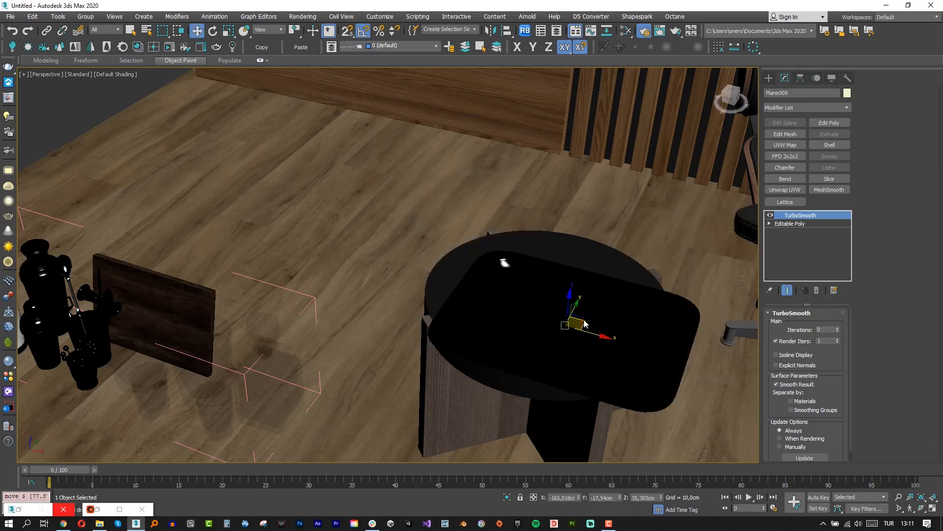
key(e)
drag(577, 319, 554, 320)
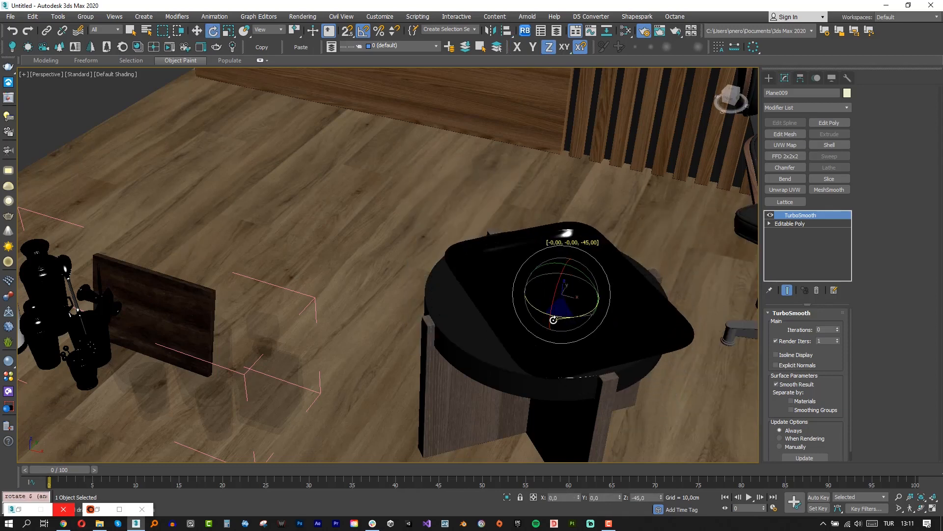
Align the glass decanter's minimum to the tray's maximum along Z and slide it along X onto the tray
middle_drag(181, 289, 248, 245)
click(340, 324)
key(w)
drag(342, 325, 415, 285)
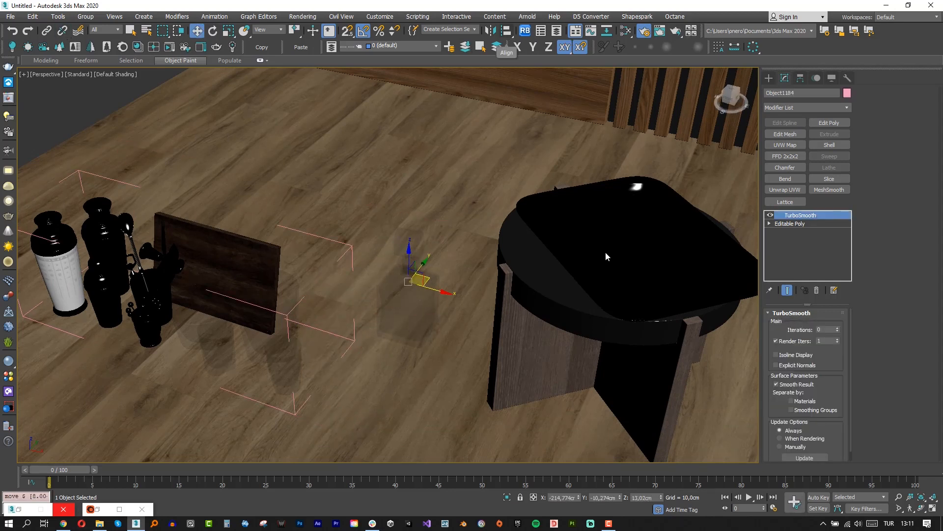
click(624, 240)
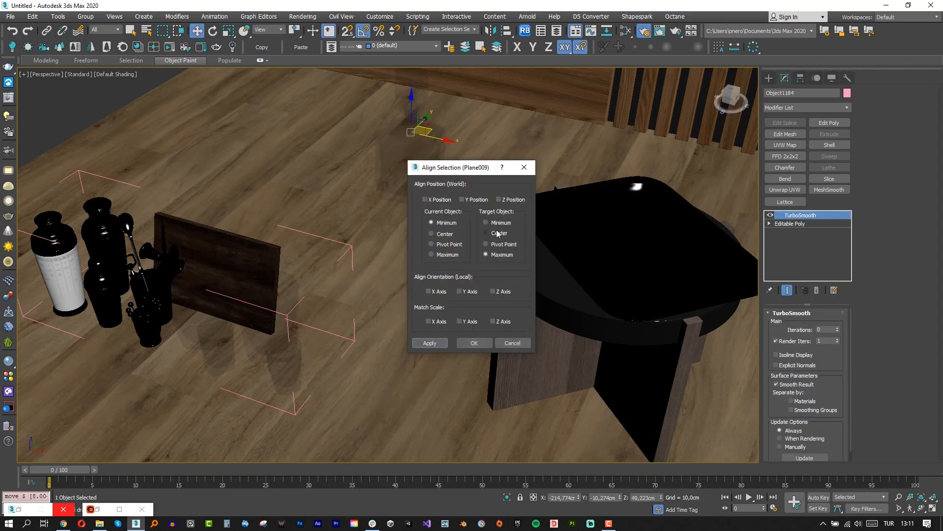
click(468, 343)
drag(437, 142, 638, 186)
Switch the viewport to Clay shading, lower the decanter onto the tray's inner surface and shift it toward the back
click(117, 76)
click(137, 138)
key(z)
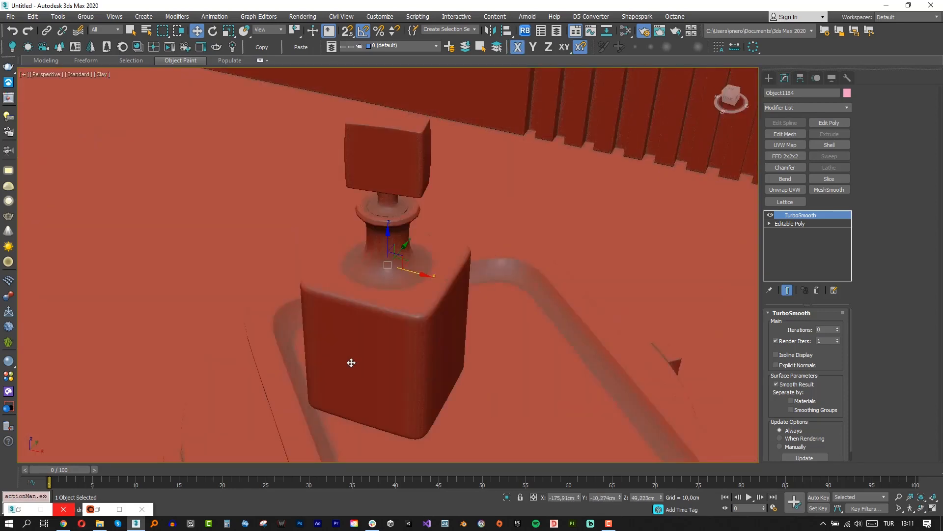
mouse_move(352, 362)
alt+middle_down()
mouse_move(364, 344)
mouse_move(248, 276)
alt+middle_up()
drag(285, 169, 281, 185)
alt+middle_drag(281, 186, 319, 220)
drag(301, 209, 380, 197)
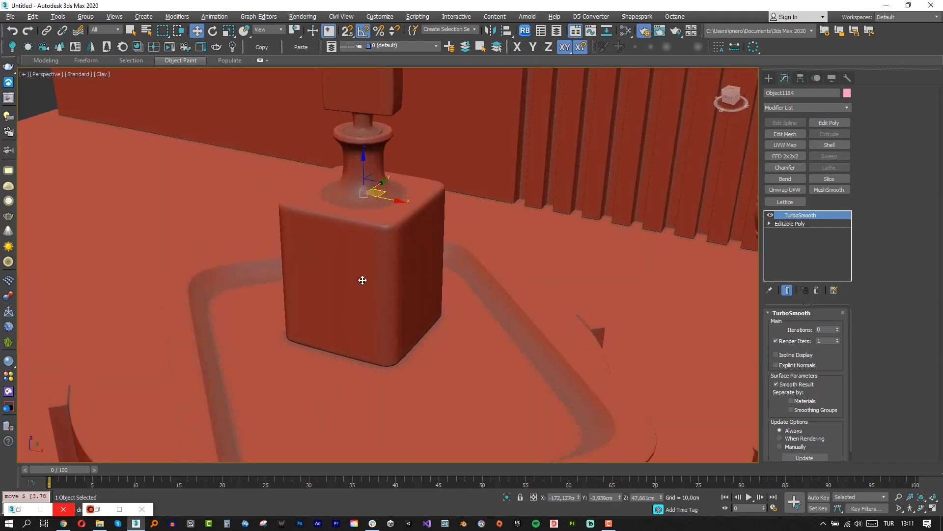
Select the small front tumbler in the decor group and rotate it
alt+middle_drag(365, 381, 390, 345)
scroll(392, 340, up, 5)
scroll(379, 322, down, 5)
scroll(375, 312, down, 5)
alt+middle_drag(374, 313, 347, 347)
middle_drag(275, 383, 300, 350)
click(257, 366)
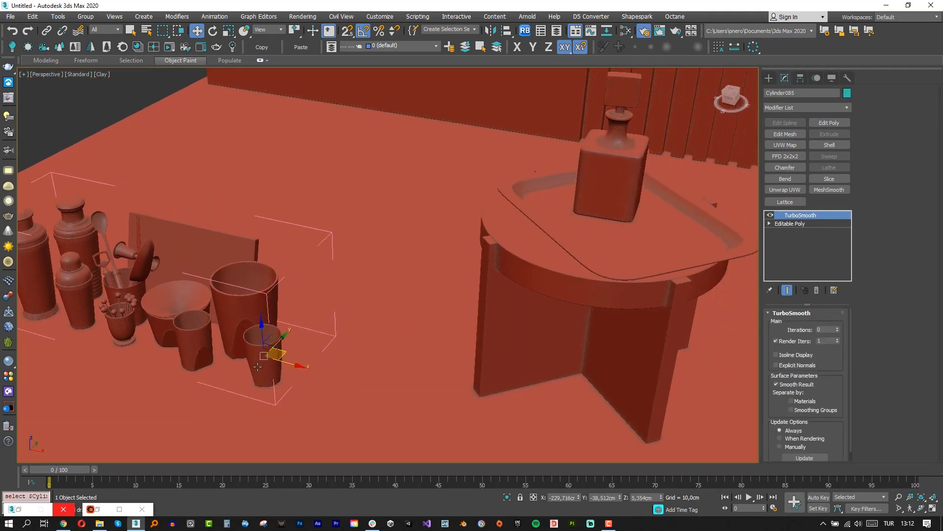
key(e)
drag(282, 374, 325, 360)
Align the tumbler's minimum to the decanter's minimum along Z and move it onto the tray beside the decanter
key(w)
key(alt+a)
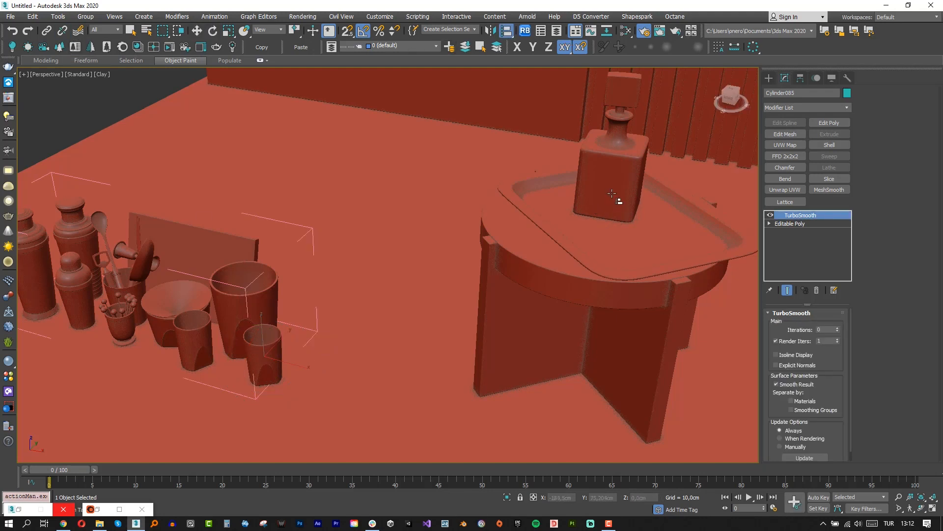
click(615, 198)
click(448, 225)
click(500, 201)
click(431, 342)
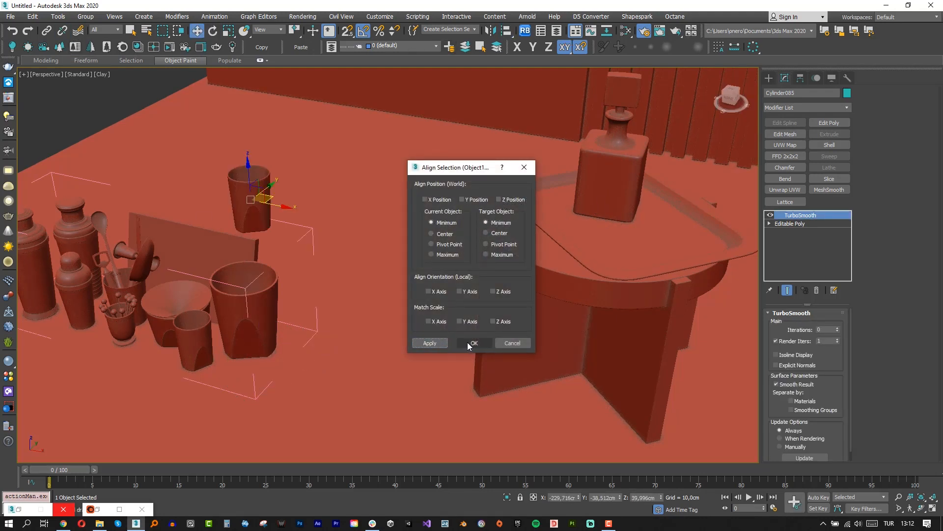
click(468, 343)
drag(270, 197, 681, 218)
scroll(389, 253, up, 6)
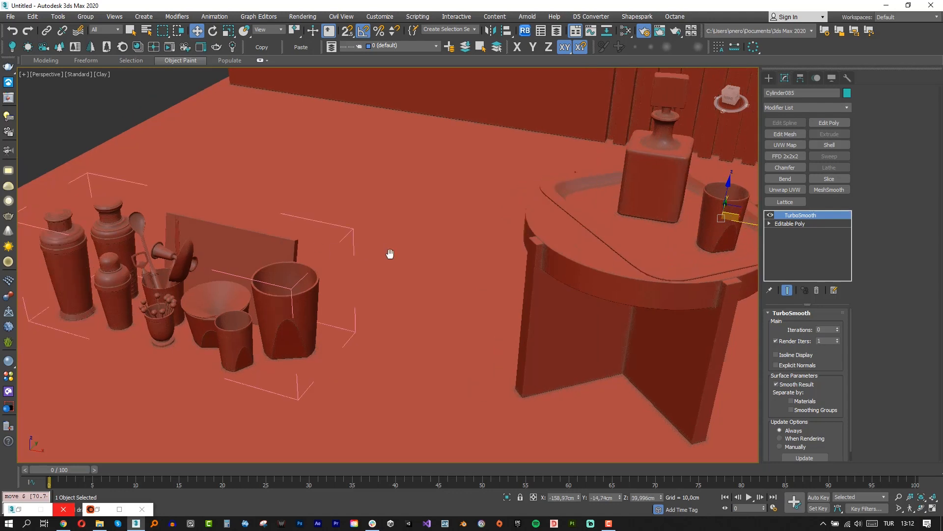
Close the decor group and move the whole group off the floor, outside the room
click(408, 250)
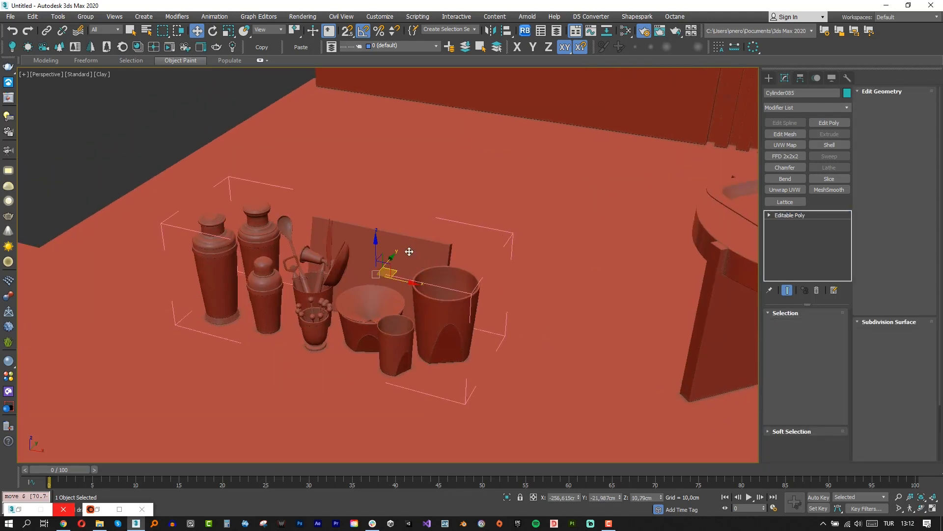
scroll(409, 250, down, 6)
drag(400, 260, 211, 193)
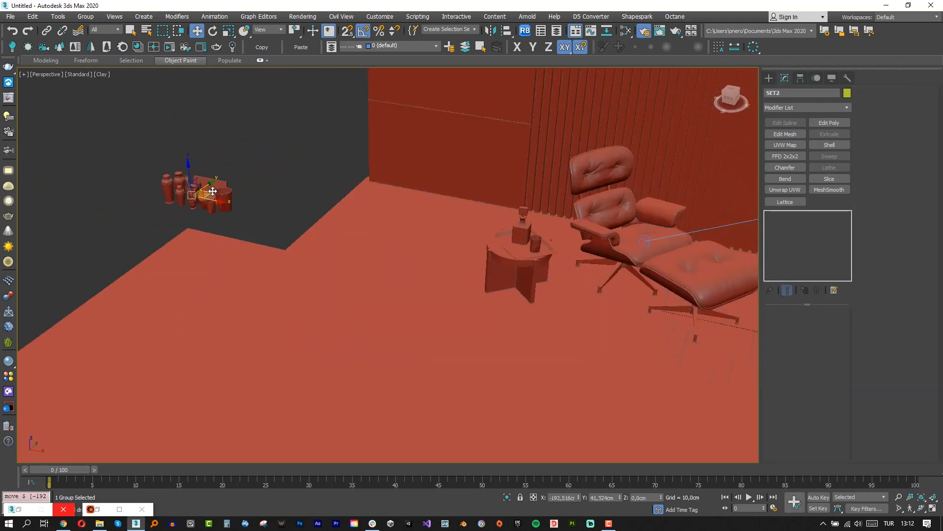
middle_drag(393, 226, 175, 253)
In the Top wireframe view, start a snapped line with a short wall return on the floor's right edge up to its back right corner
key(t)
key(z)
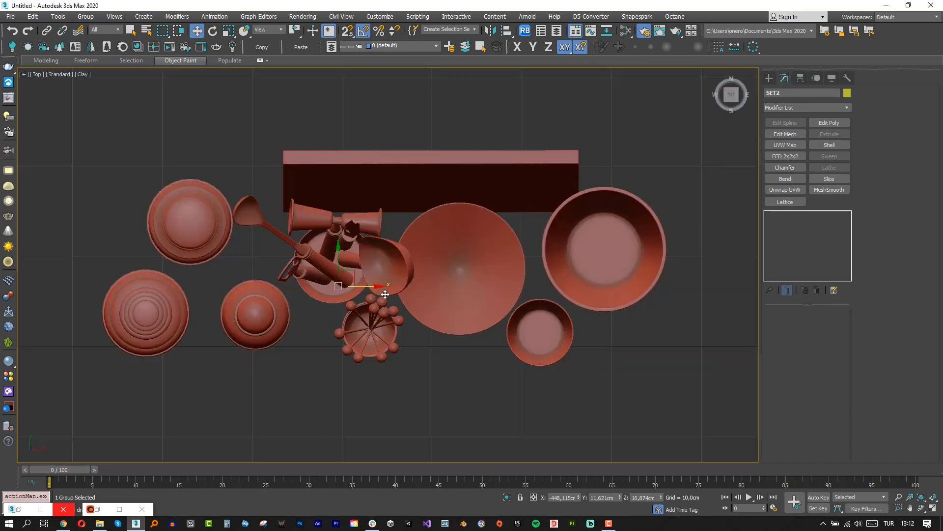
click(615, 421)
key(z)
click(769, 79)
click(787, 146)
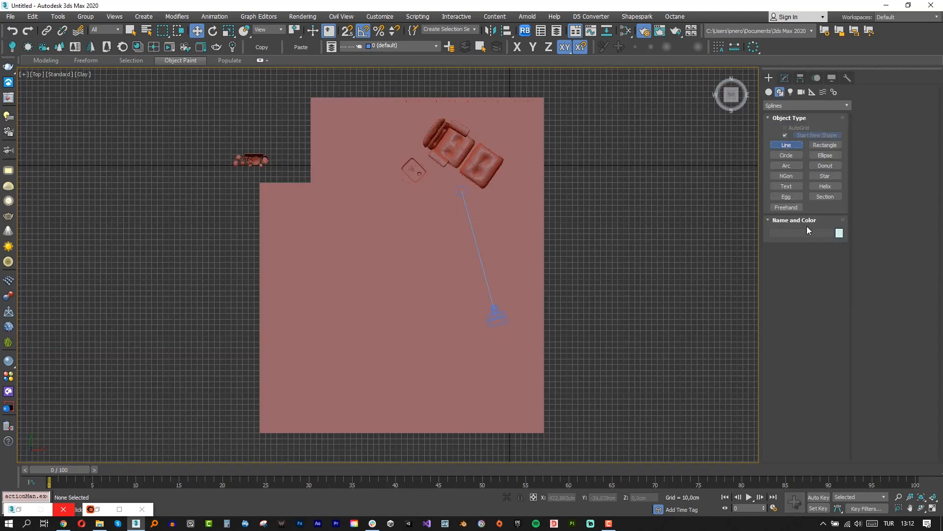
key(F3)
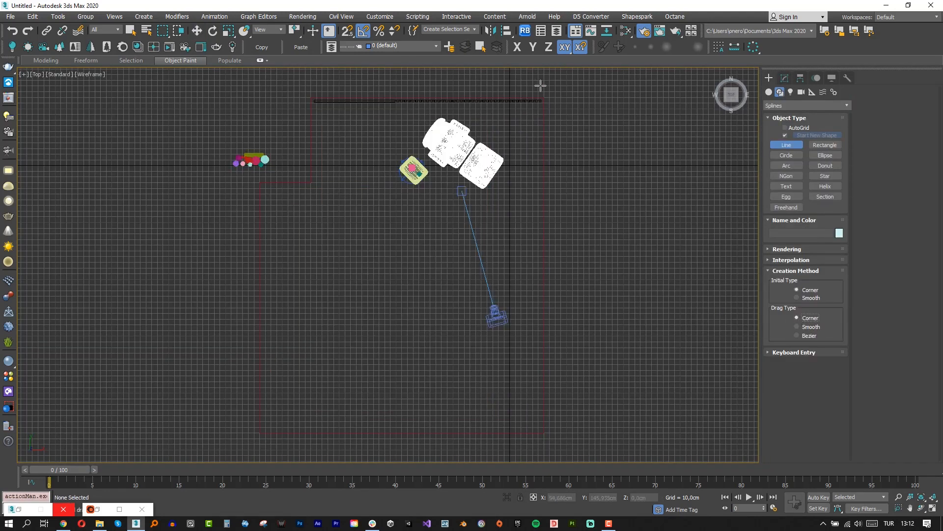
scroll(541, 85, up, 4)
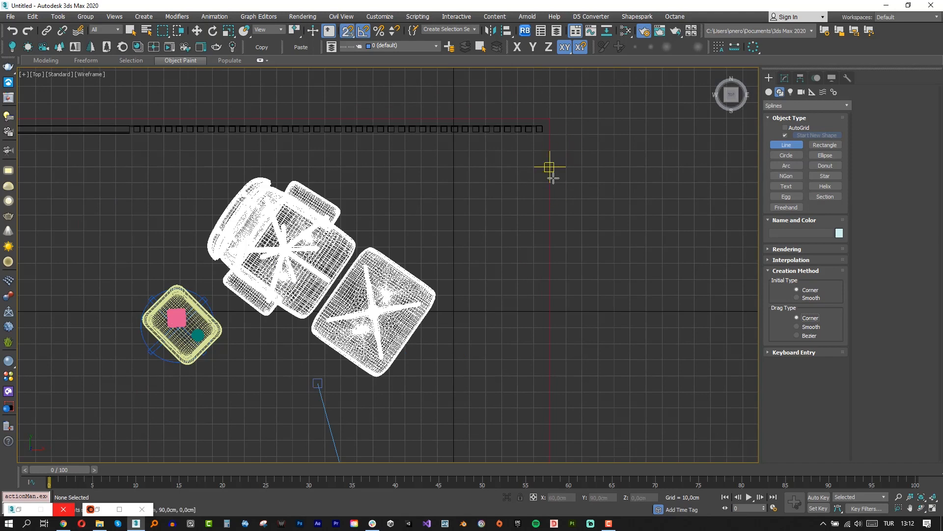
click(549, 198)
click(550, 117)
Continue the wall line along the floor's back edge and around the notch at the back left
scroll(378, 202, down, 5)
scroll(214, 182, up, 4)
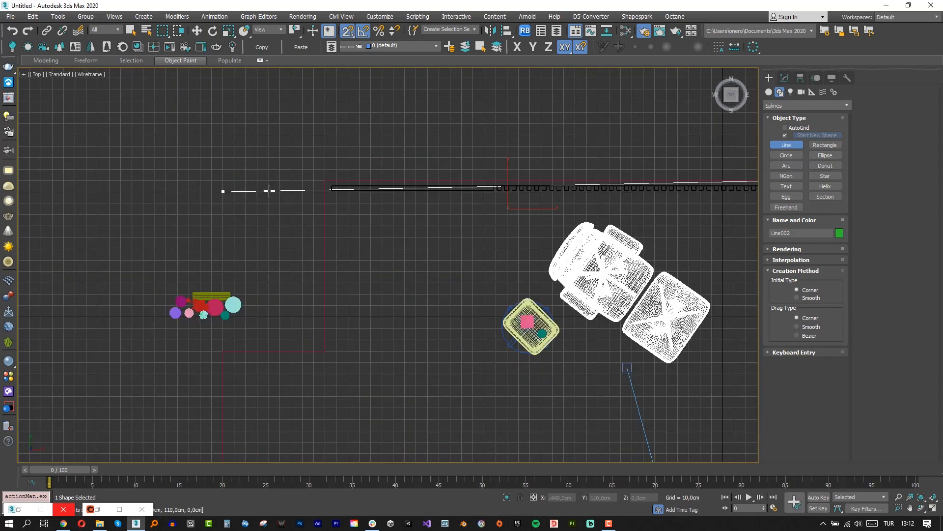
click(325, 180)
click(326, 351)
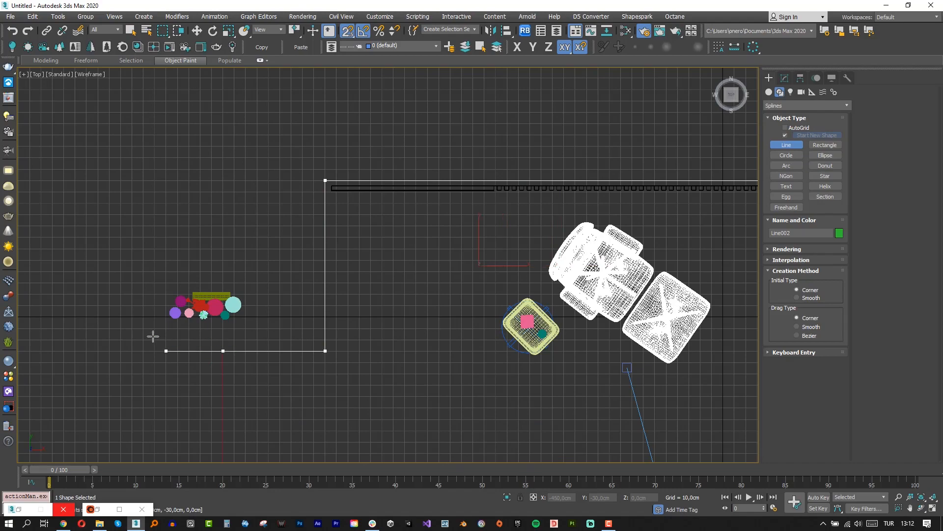
scroll(162, 325, down, 3)
scroll(291, 175, up, 6)
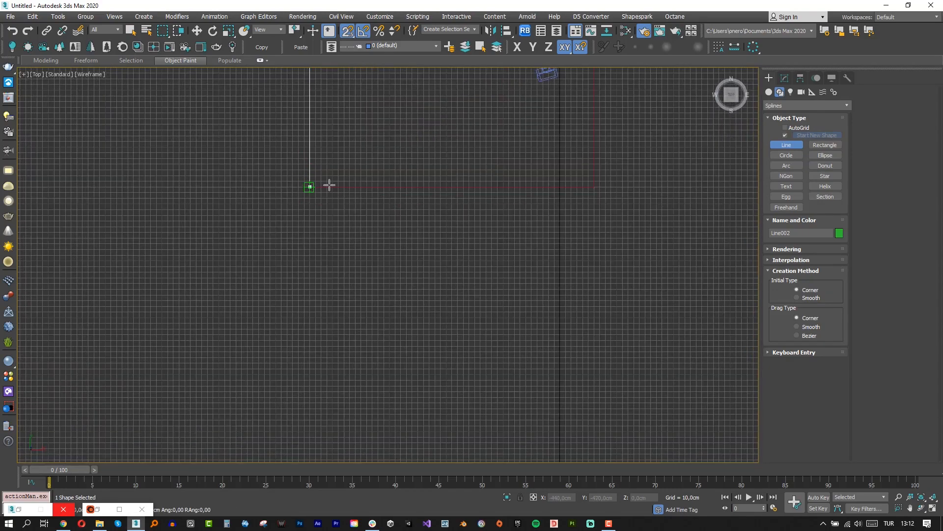
Finish the wall line through the front left and front right corners, ending with a short return on the right edge
click(309, 186)
click(594, 185)
scroll(607, 169, up, 4)
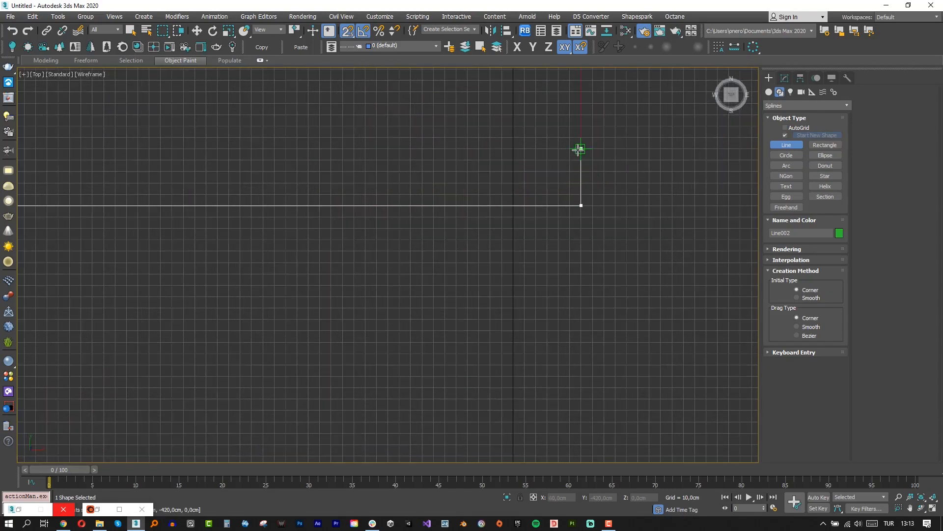
click(578, 150)
right_click(611, 169)
Extrude the wall line to a height of 300 cm
key(s)
key(w)
key(p)
key(z)
alt+middle_drag(429, 260, 344, 186)
key(F3)
click(787, 78)
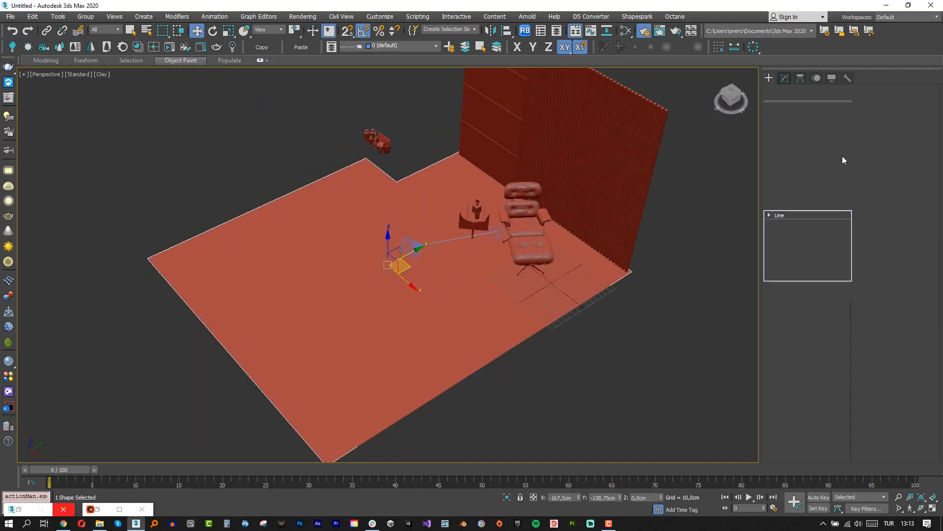
click(830, 134)
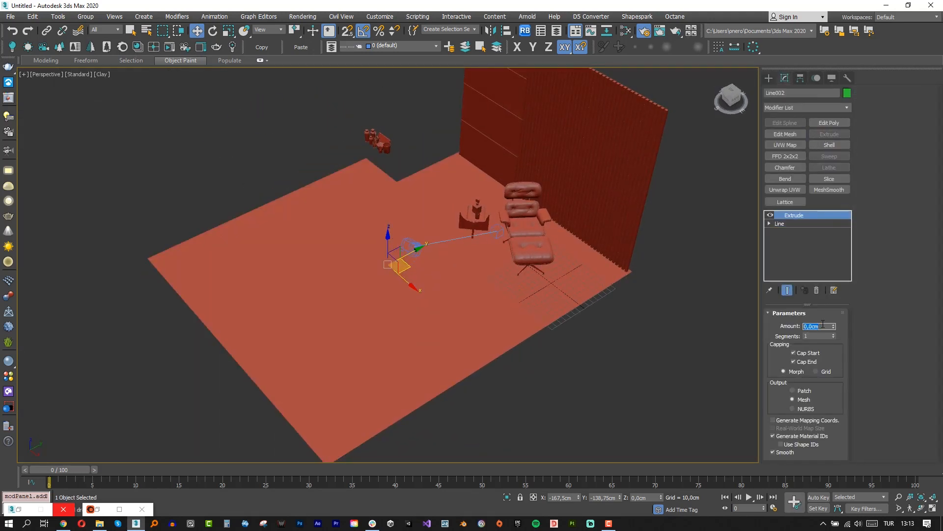
text(280)
key(Return)
text(300)
key(Return)
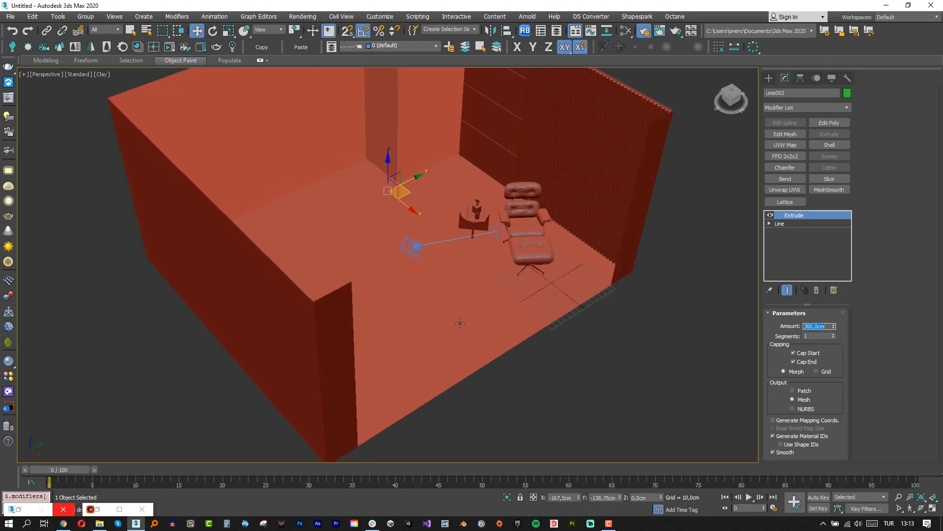
Thicken the walls with a Shell of 10 cm inner and 0 cm outer amount, with Straighten Corners enabled
alt+middle_drag(460, 322, 476, 270)
key(t)
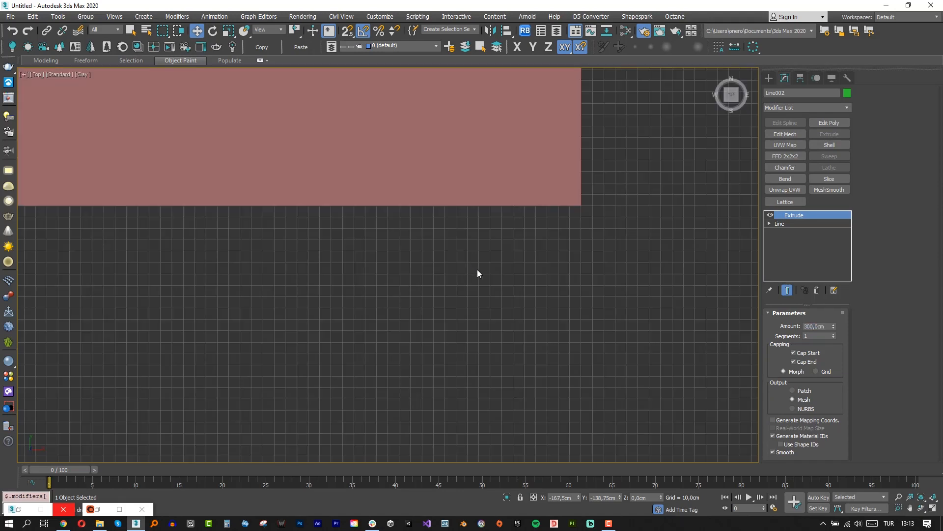
key(F3)
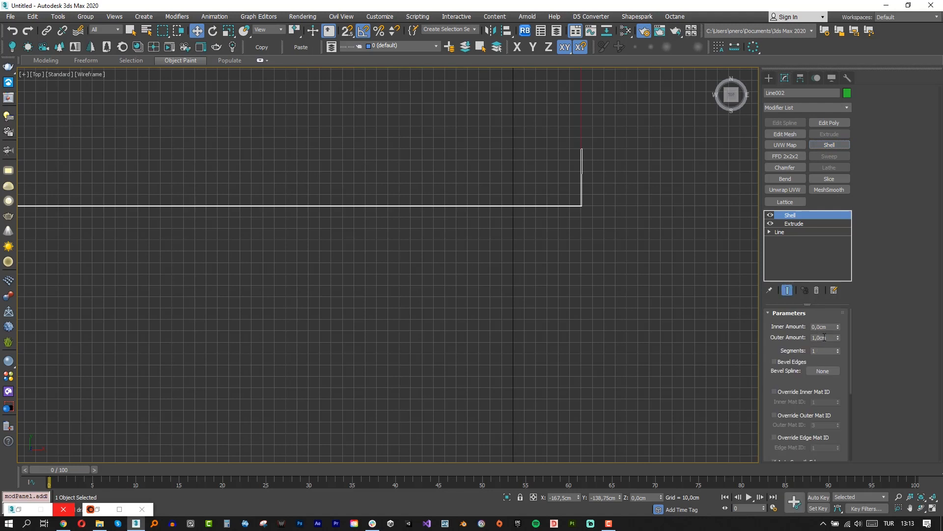
key(Tab)
text(0)
key(Return)
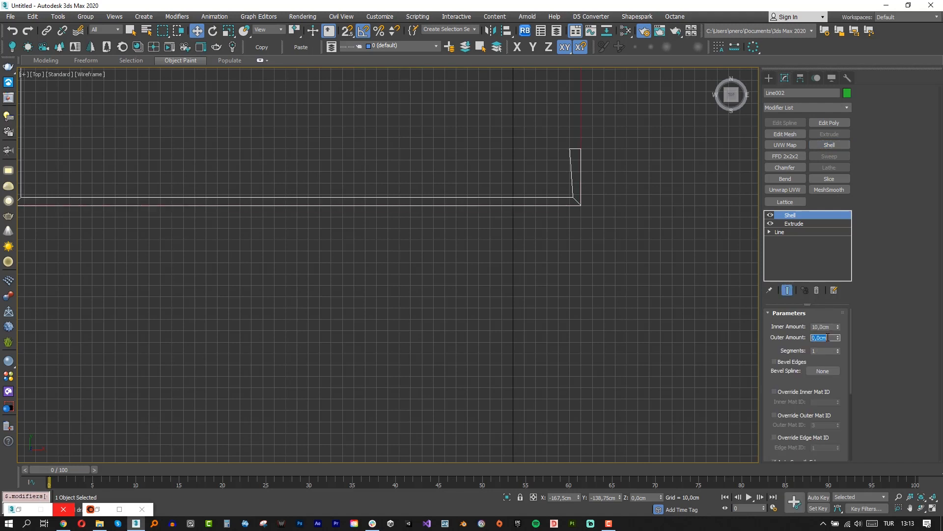
scroll(797, 420, down, 5)
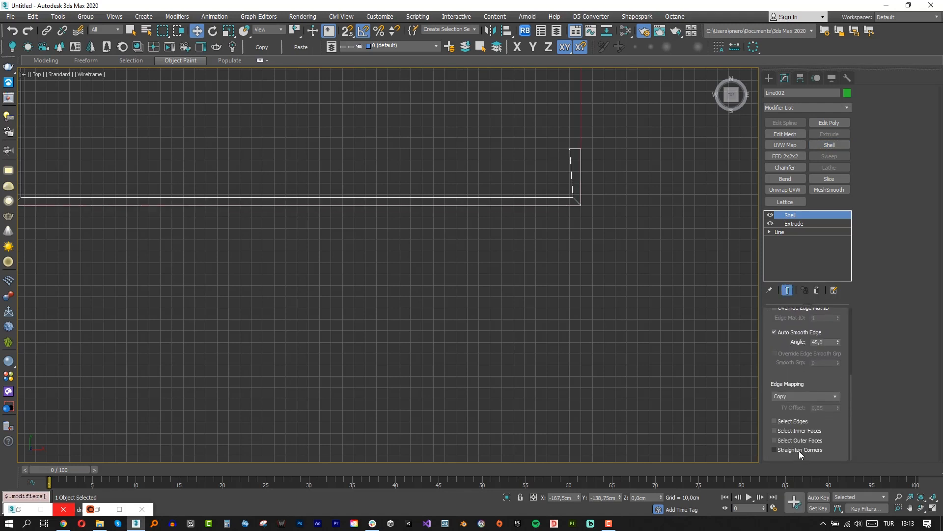
click(799, 450)
middle_drag(617, 174, 518, 377)
scroll(517, 377, down, 2)
middle_drag(493, 261, 495, 416)
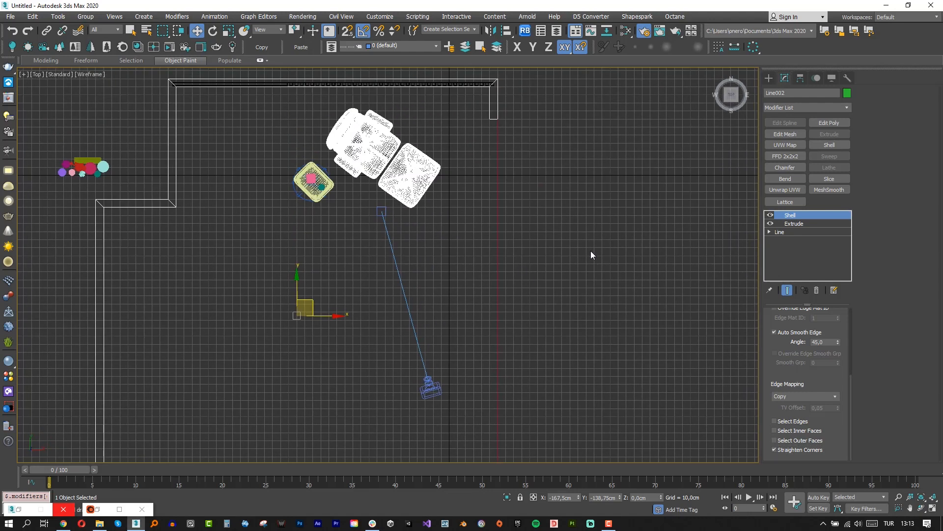
Draw a 100 x 10 cm rectangle in the Top view on the floor's open right edge for a middle column
click(770, 78)
click(825, 145)
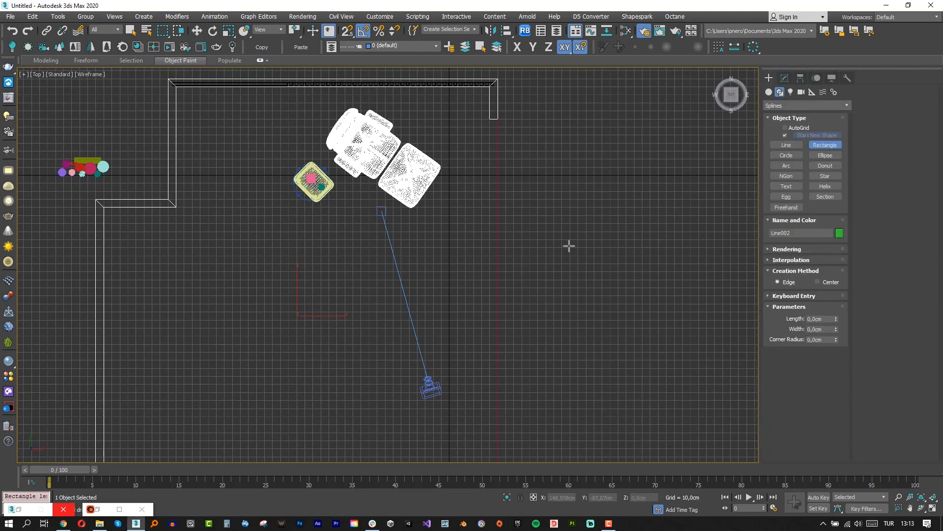
scroll(568, 245, down, 2)
middle_drag(585, 233, 601, 209)
key(s)
drag(534, 233, 528, 292)
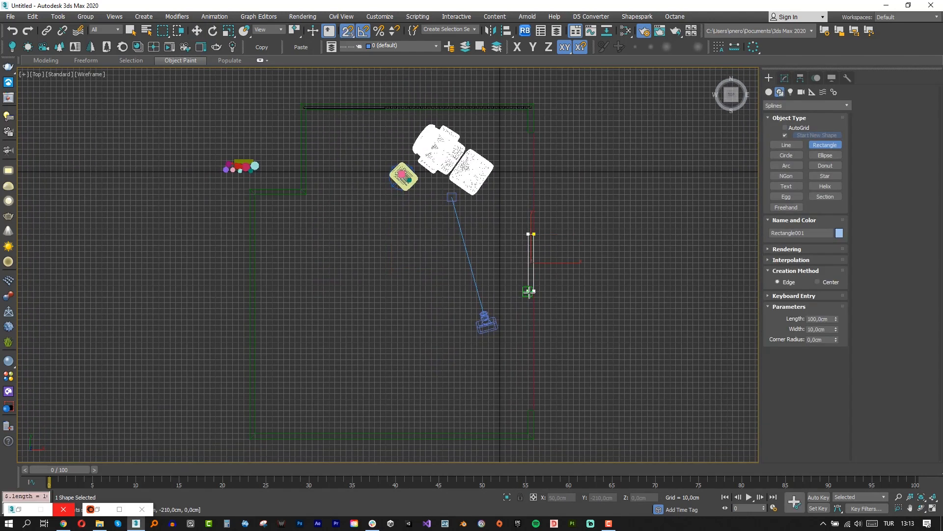
key(w)
key(s)
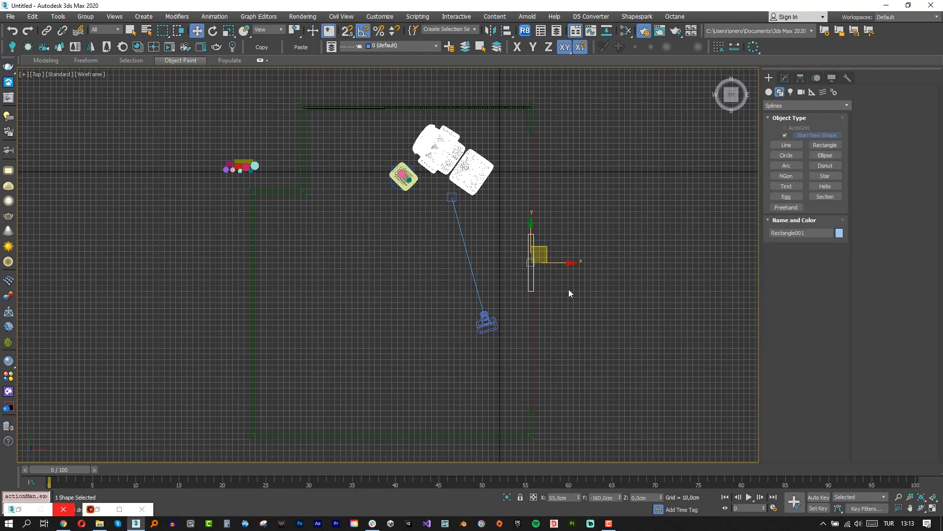
Align the column rectangle's center to the floor's center along Y
key(p)
key(z)
mouse_move(570, 287)
alt+middle_down()
mouse_move(467, 245)
mouse_move(512, 244)
alt+middle_up()
scroll(467, 245, down, 6)
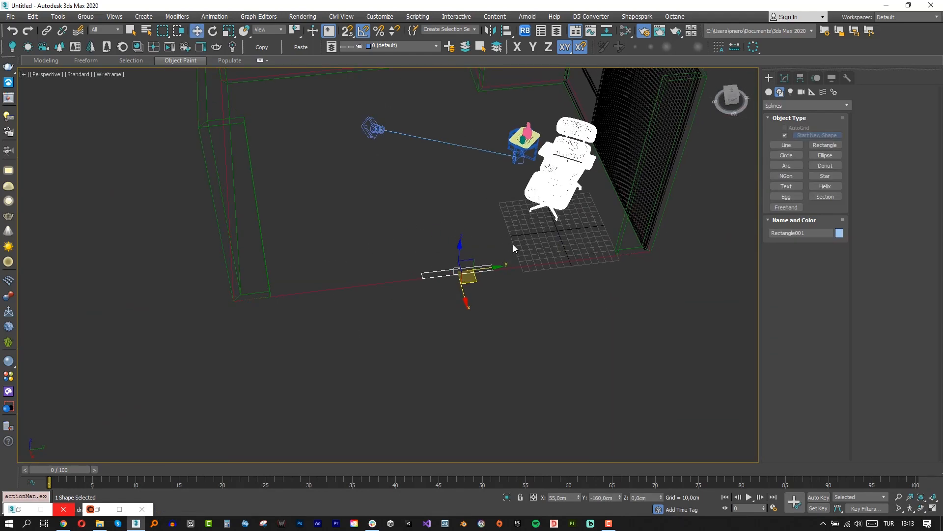
key(F3)
click(506, 30)
click(467, 147)
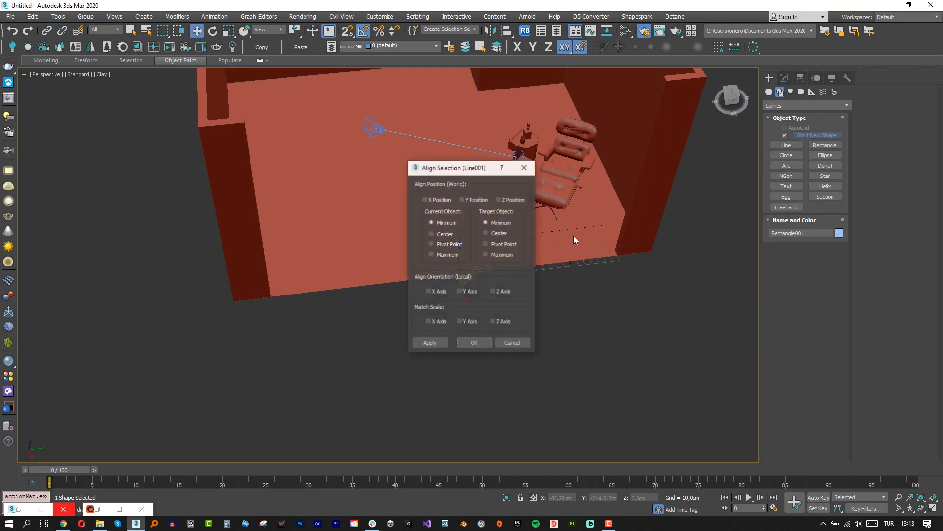
drag(468, 174, 677, 222)
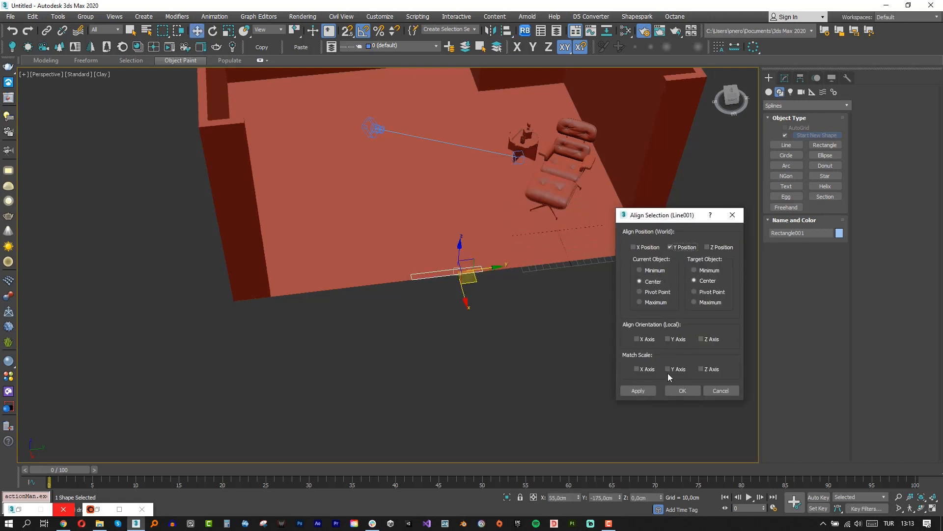
click(683, 390)
Extrude the column rectangle to a height of 300 cm
click(784, 77)
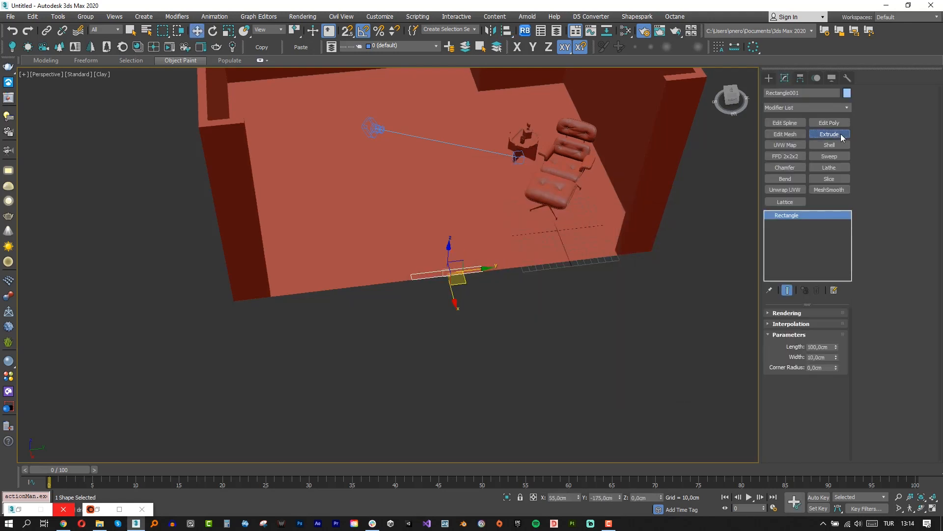
click(830, 135)
alt+middle_drag(650, 93, 561, 200)
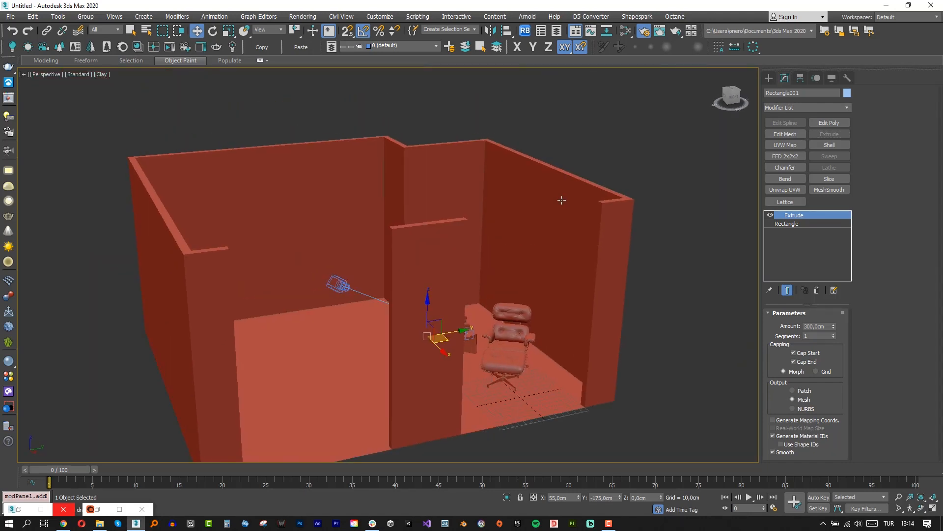
Set snapping to Vertex only and draw a rectangle spanning the opening between the back wall return and the middle column
key(t)
key(F3)
click(769, 78)
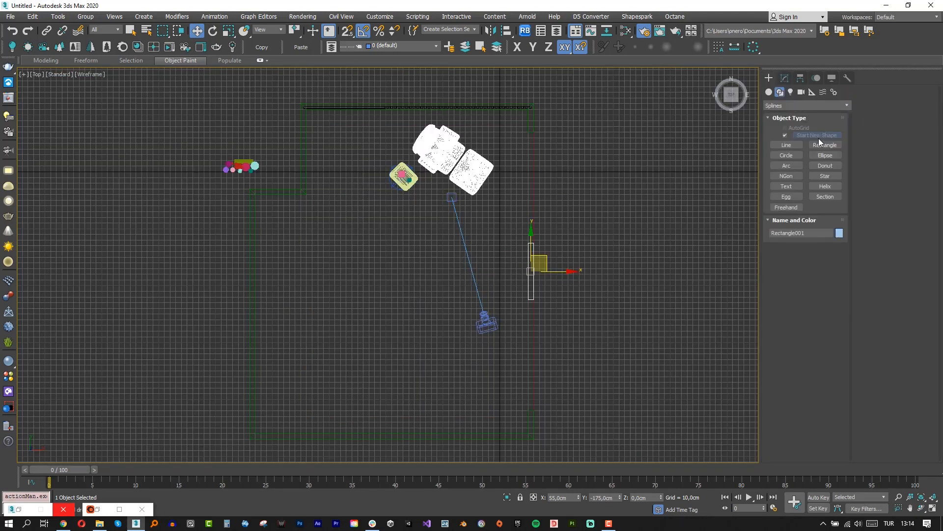
click(825, 145)
scroll(531, 132, up, 4)
drag(531, 132, 543, 347)
key(ctrl+z)
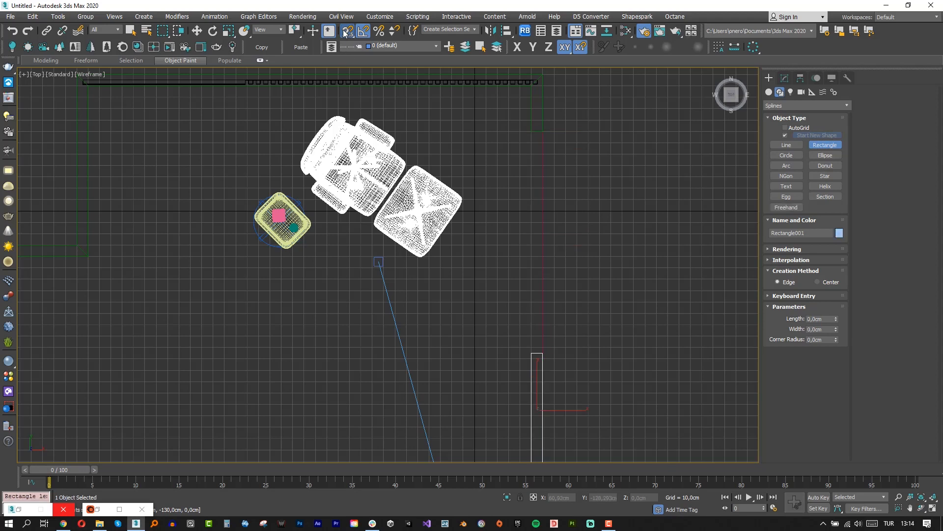
right_click(348, 30)
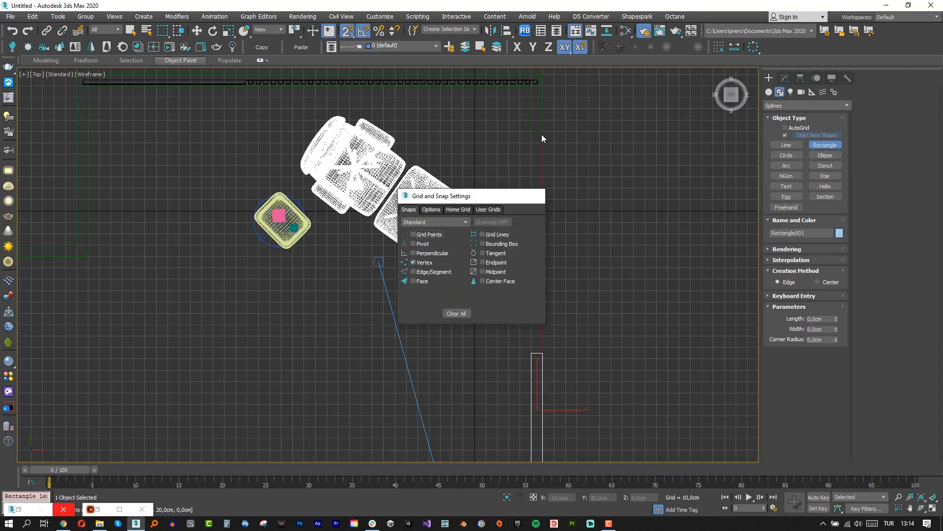
mouse_move(531, 131)
mouse_down()
mouse_move(554, 316)
mouse_move(543, 353)
mouse_up()
key(w)
key(s)
Align the opening rectangle's maximum to the walls' maximum along Z
key(p)
key(z)
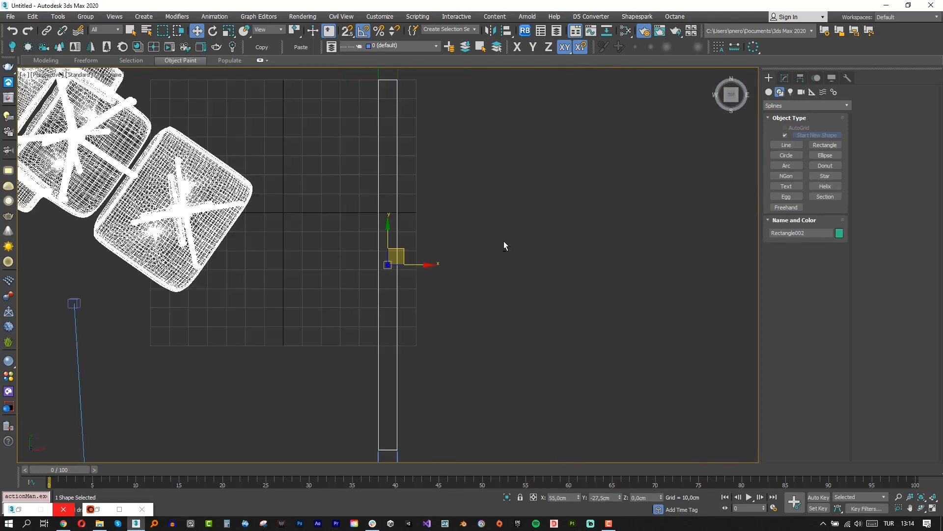
mouse_move(504, 242)
alt+middle_down()
mouse_move(428, 201)
mouse_move(488, 275)
alt+middle_up()
key(F3)
scroll(428, 202, down, 4)
scroll(489, 275, down, 3)
key(F4)
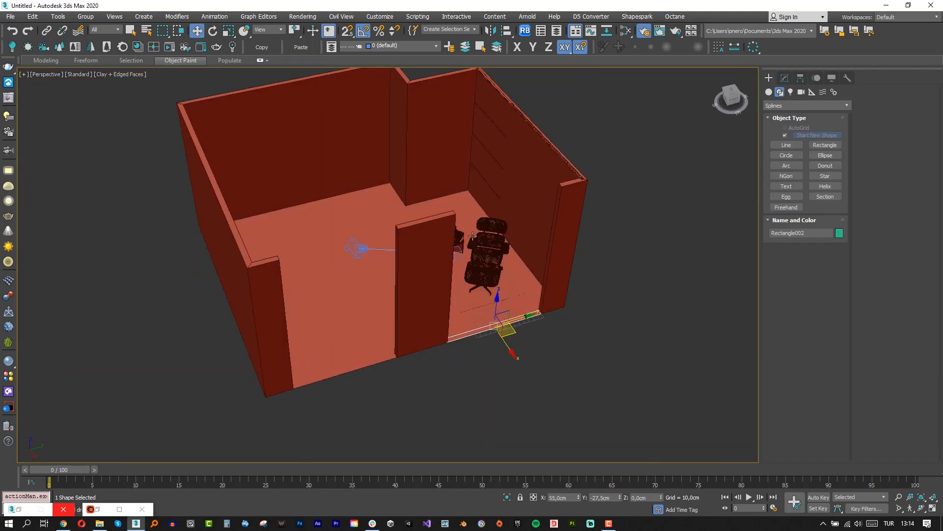
alt+middle_drag(473, 236, 474, 212)
click(506, 30)
click(563, 192)
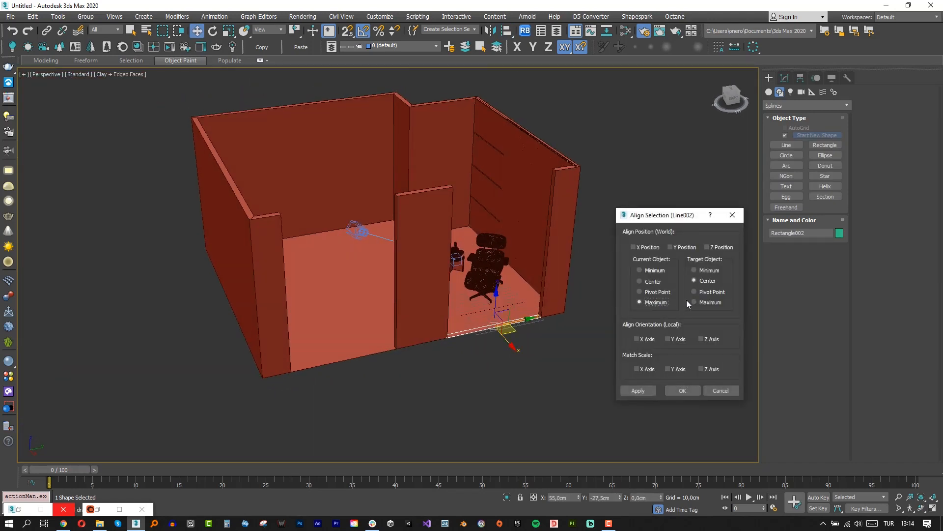
click(717, 248)
click(683, 390)
Extrude the raised rectangle by -60 cm to form a header over the opening
click(784, 78)
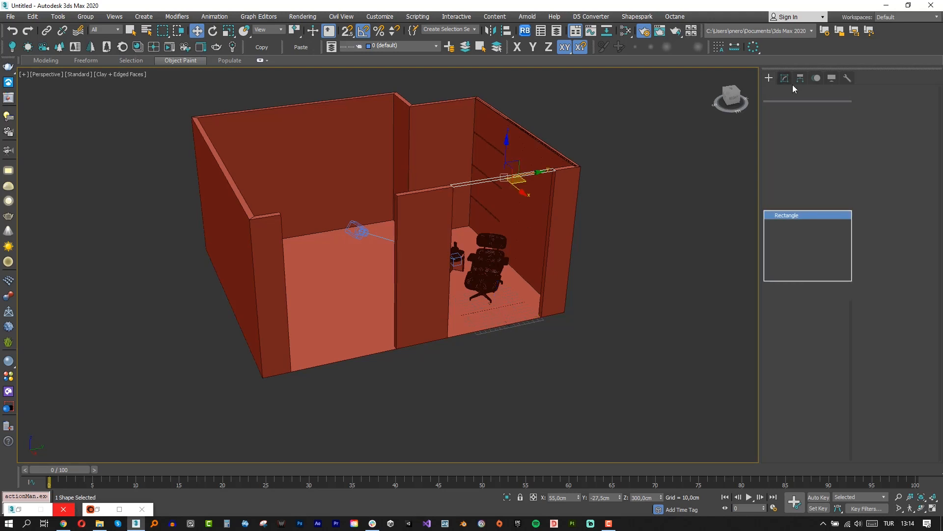
click(828, 133)
click(824, 327)
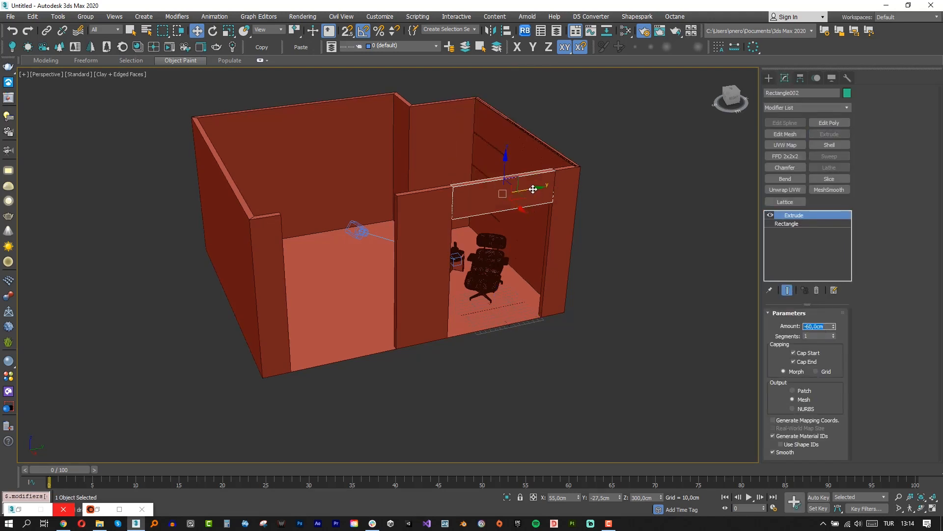
Copy the window header along Y over the opening on the column's other side and snap it flush between the adjoining walls
mouse_move(533, 189)
shift+mouse_down()
mouse_move(361, 215)
mouse_move(389, 217)
mouse_move(370, 216)
shift+mouse_up()
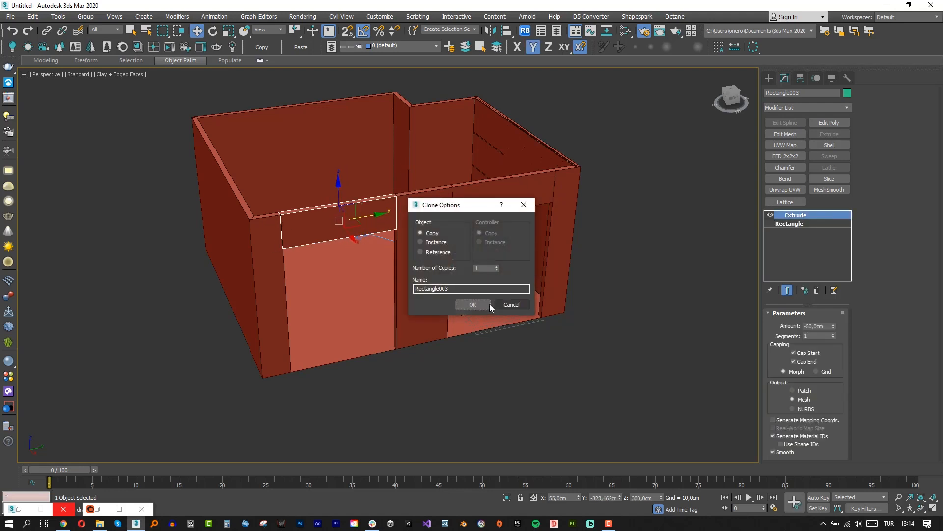
click(483, 304)
key(t)
key(F3)
key(z)
middle_drag(376, 95, 387, 172)
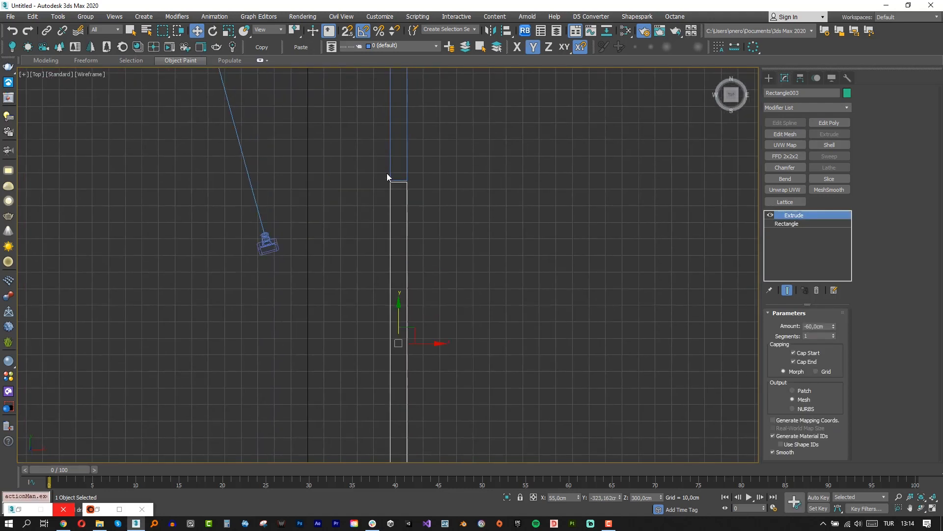
scroll(388, 177, up, 4)
key(s)
drag(397, 195, 397, 191)
key(p)
key(z)
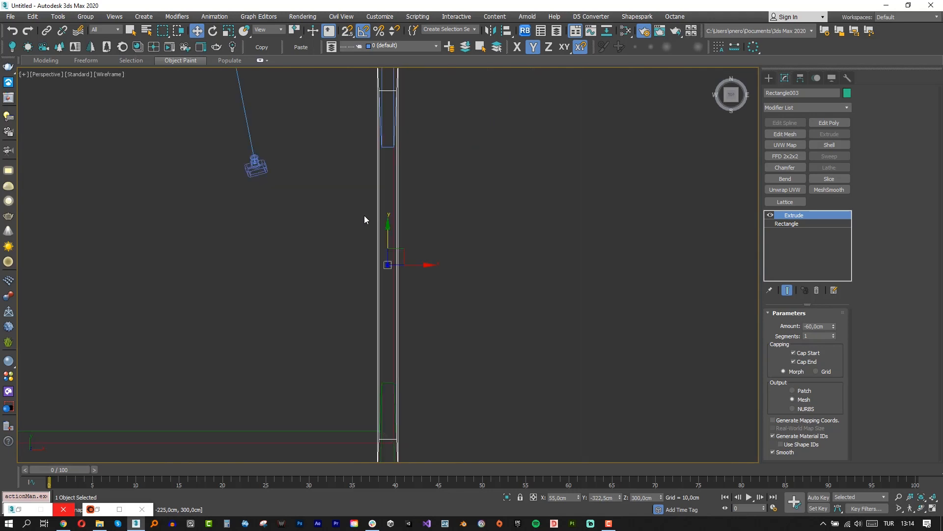
Show the room shaded in perspective and switch the viewport from Clay to Default Shading
mouse_move(365, 217)
alt+middle_down()
mouse_move(325, 175)
mouse_move(322, 113)
alt+middle_up()
scroll(326, 174, down, 3)
key(F3)
scroll(326, 173, down, 3)
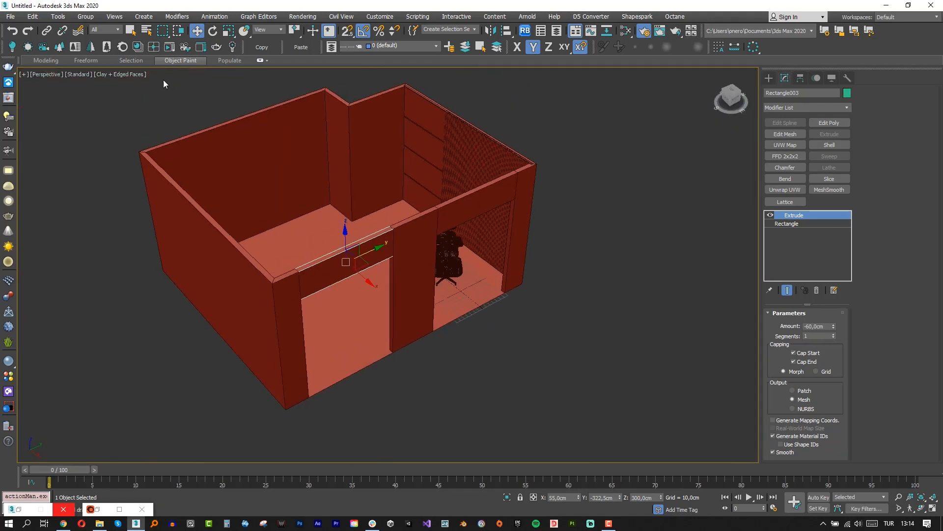
click(131, 75)
click(210, 142)
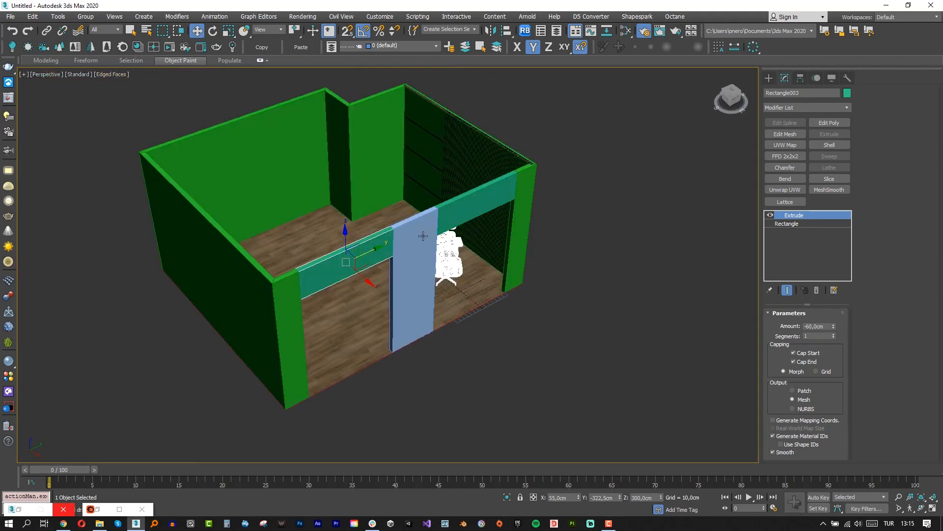
Create a CoronaLegacyMtl and assign it to the walls, the middle column and both window headers
ctrl+click(408, 236)
ctrl+click(491, 210)
ctrl+click(520, 218)
click(626, 31)
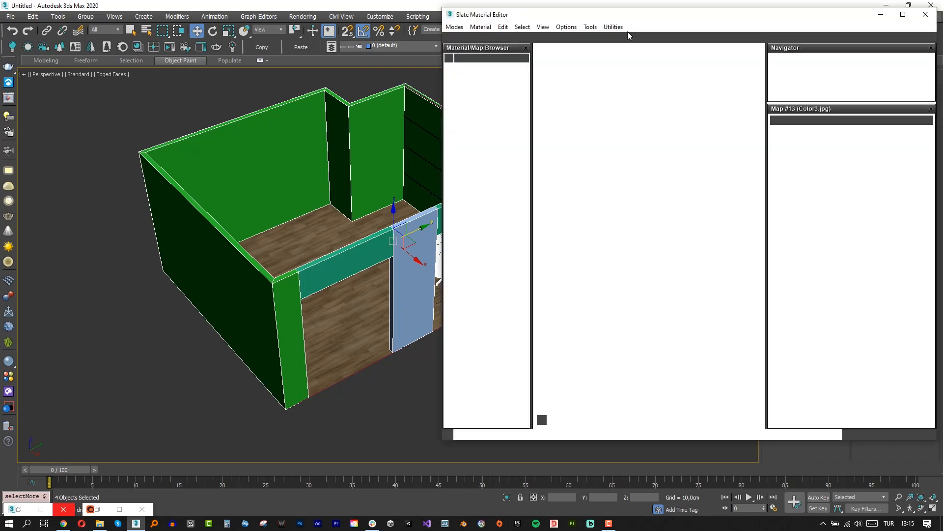
right_click(664, 149)
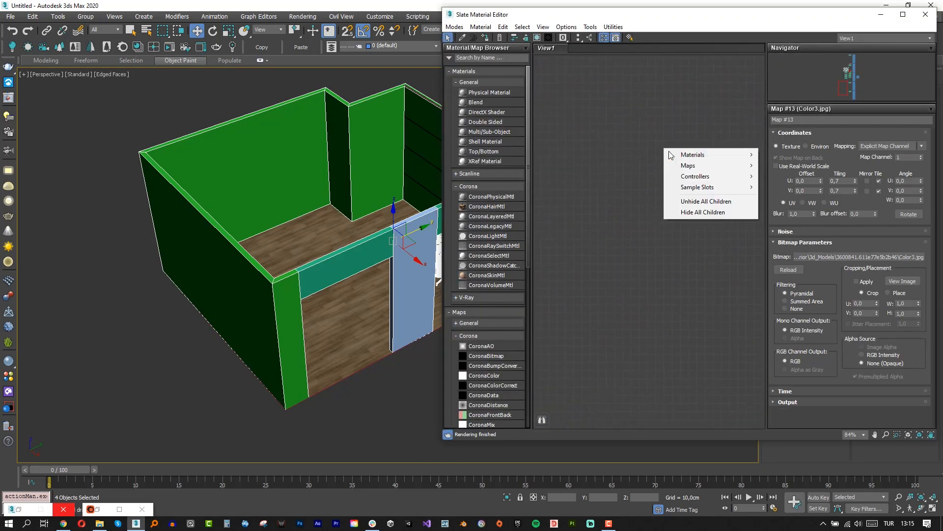
mouse_move(737, 156)
mouse_move(791, 183)
click(854, 207)
double_click(640, 149)
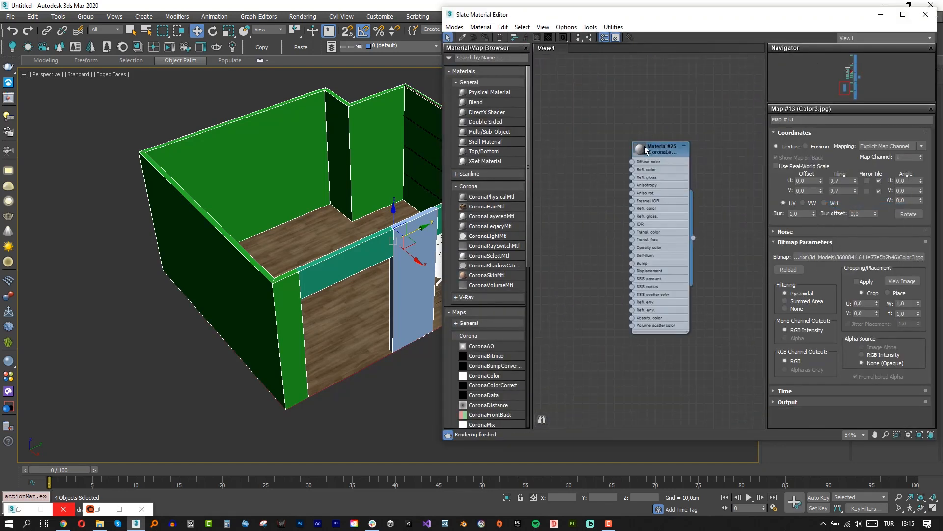
click(484, 38)
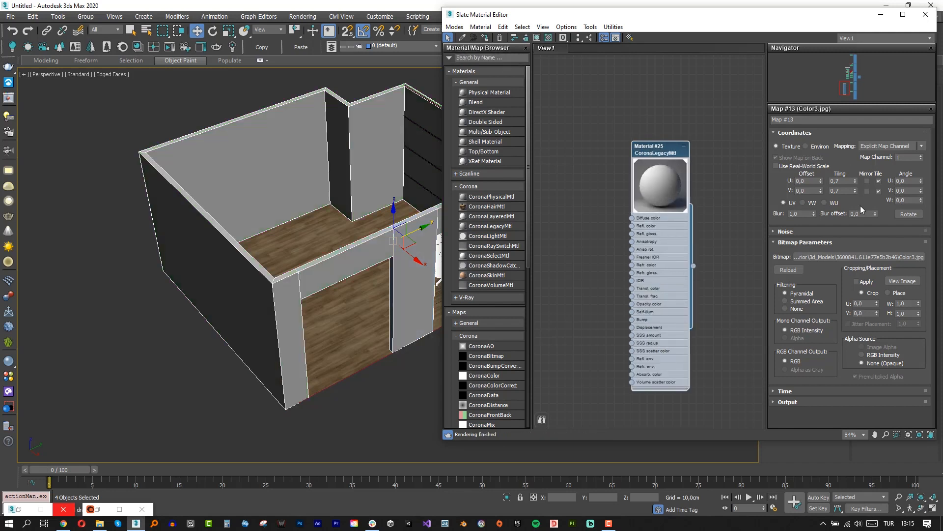
Lighten the diffuse color of the wall's CoronaLegacyMtl to near white and put the material editor away
double_click(668, 152)
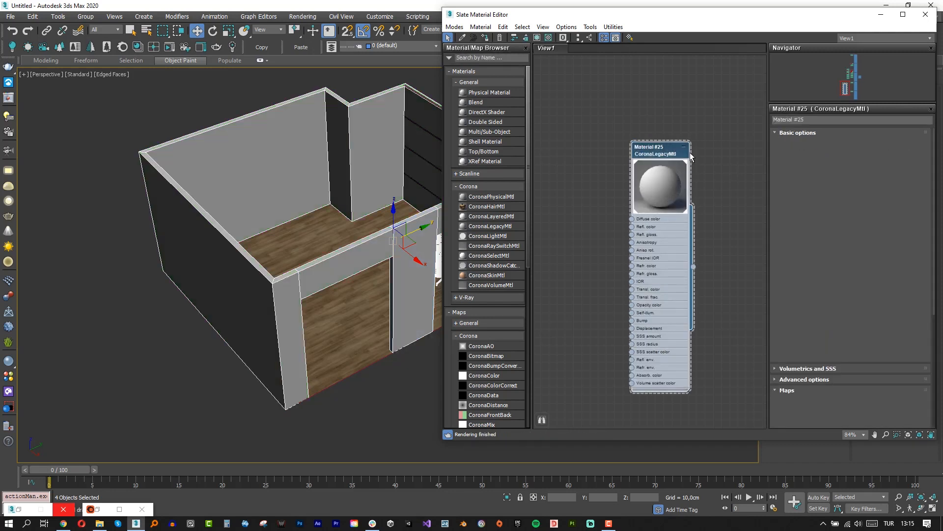
click(893, 148)
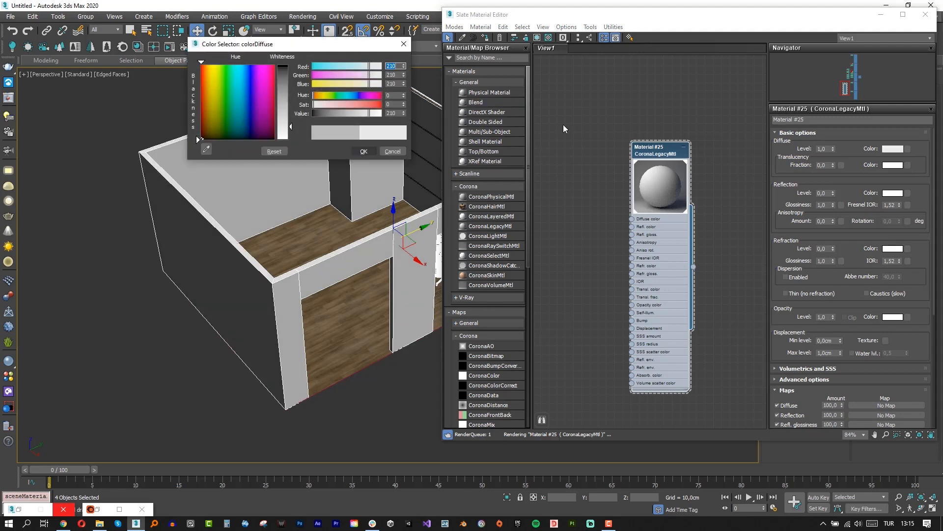
click(880, 15)
Move the decorative wall panel in the top view so it fits into the back corner of the new walls
scroll(358, 177, up, 5)
alt+middle_drag(393, 172, 506, 207)
middle_drag(507, 206, 433, 285)
key(t)
key(F3)
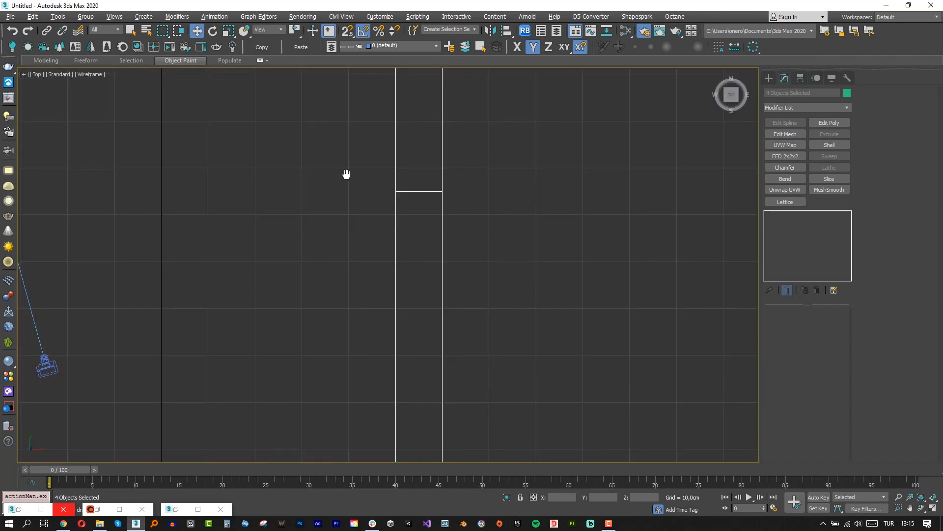
middle_drag(411, 198, 458, 266)
middle_drag(436, 141, 460, 256)
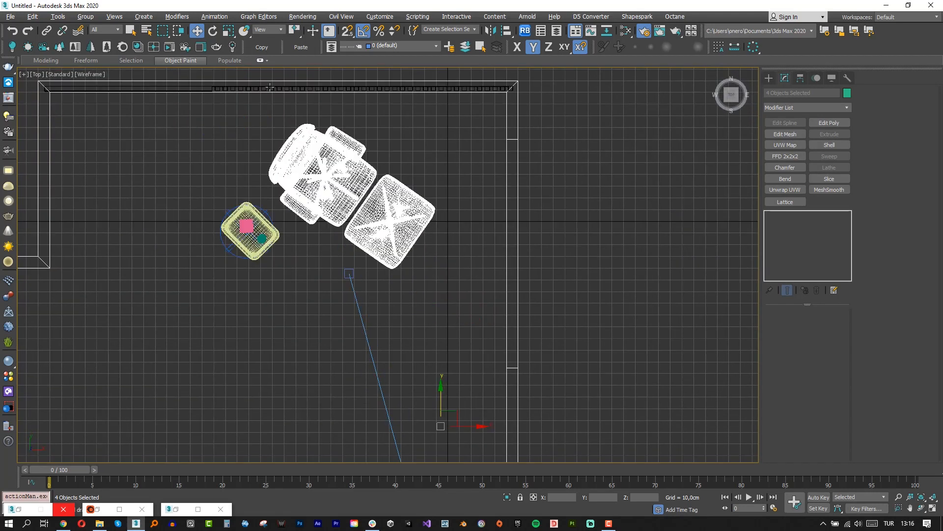
click(270, 88)
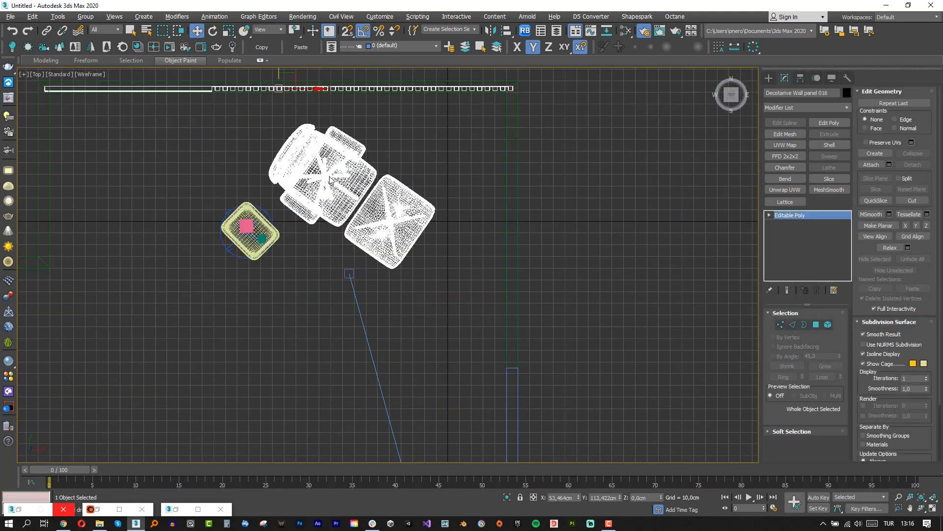
middle_drag(276, 104, 352, 183)
scroll(352, 183, up, 3)
drag(366, 149, 359, 160)
middle_drag(642, 175, 480, 257)
scroll(480, 257, up, 10)
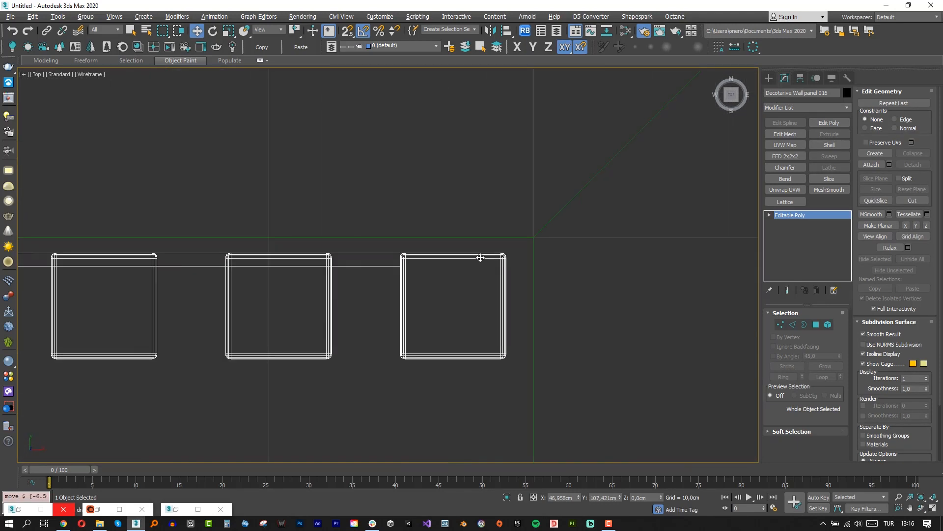
drag(480, 257, 498, 248)
click(354, 375)
Copy the floor upward along Z as a single independent copy to serve as the room's ceiling
key(c)
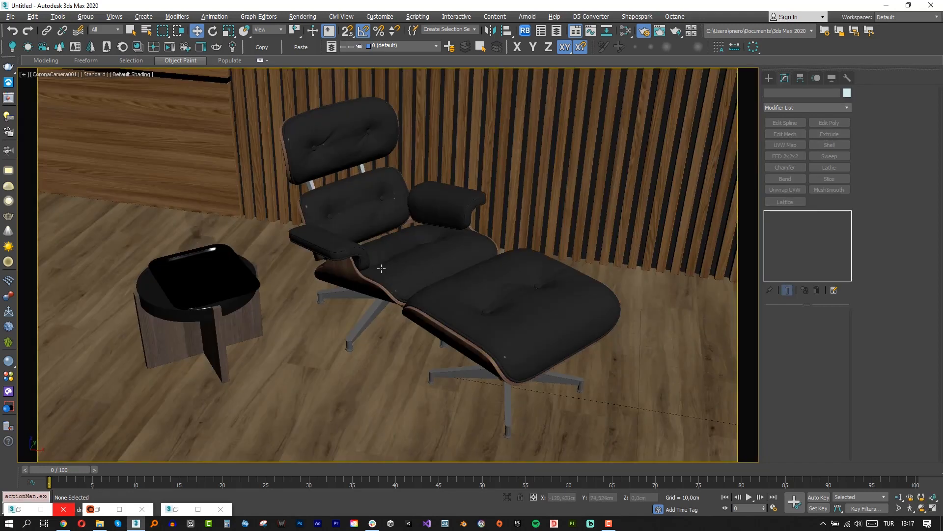
click(379, 269)
key(p)
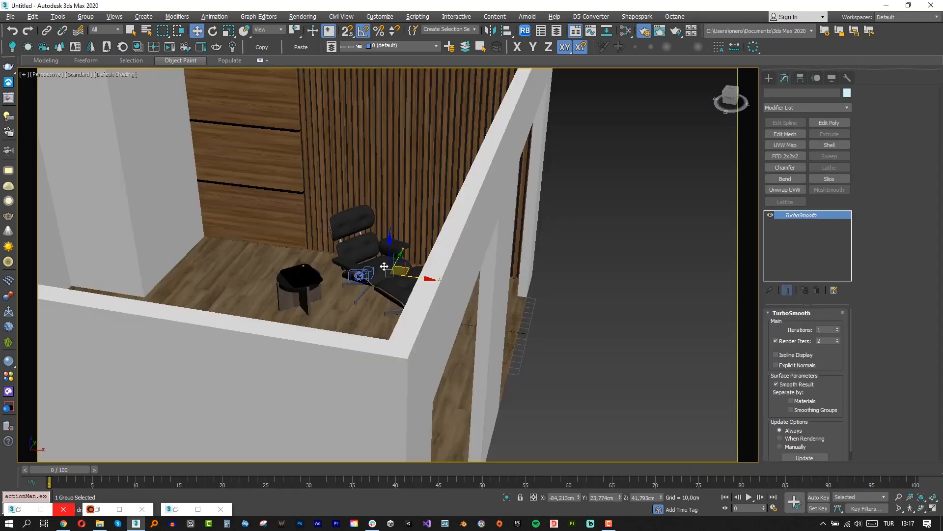
scroll(390, 294, up, 3)
click(243, 284)
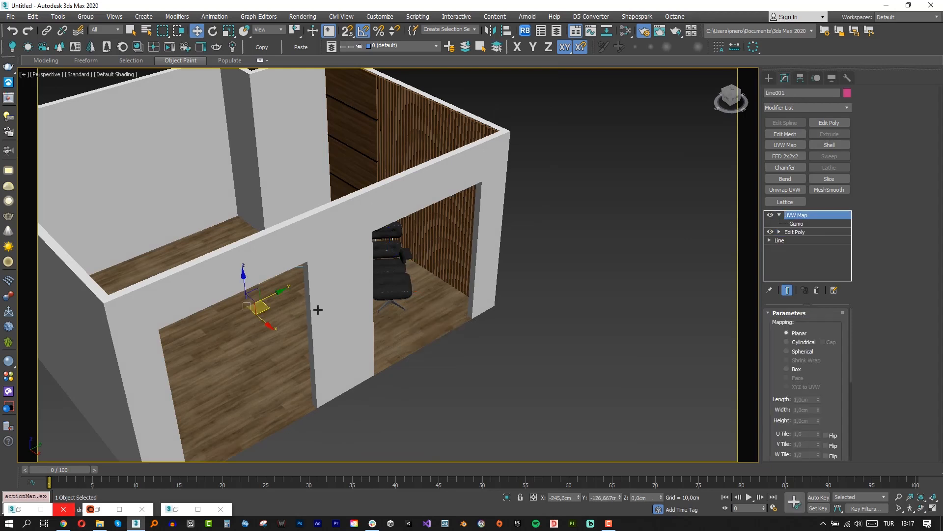
shift+drag(243, 283, 247, 182)
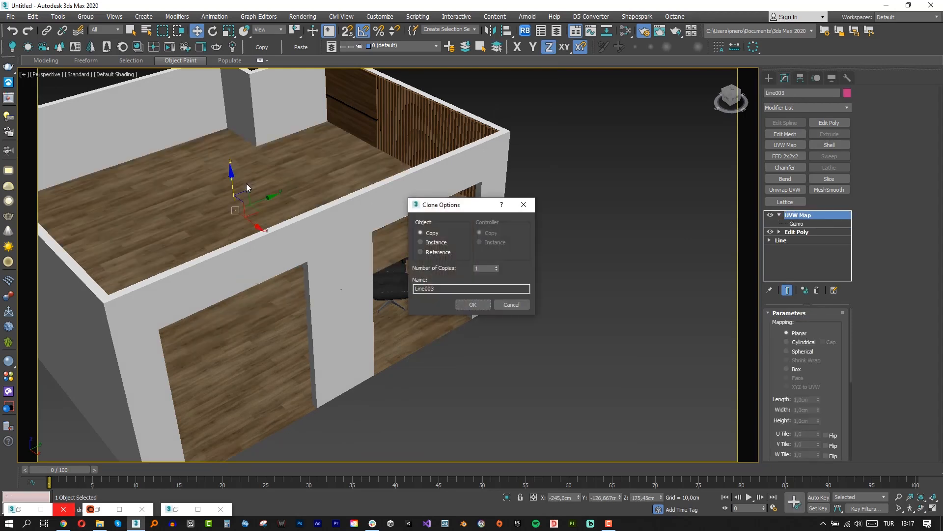
click(473, 304)
Assign the white wall CoronaLegacyMtl to the ceiling copy and put the material editor away
click(626, 30)
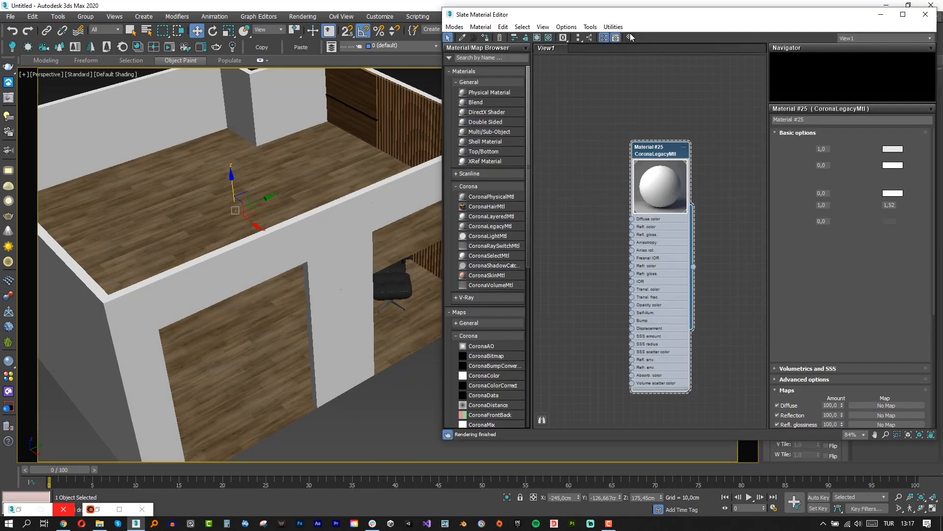
double_click(658, 147)
click(485, 38)
click(881, 15)
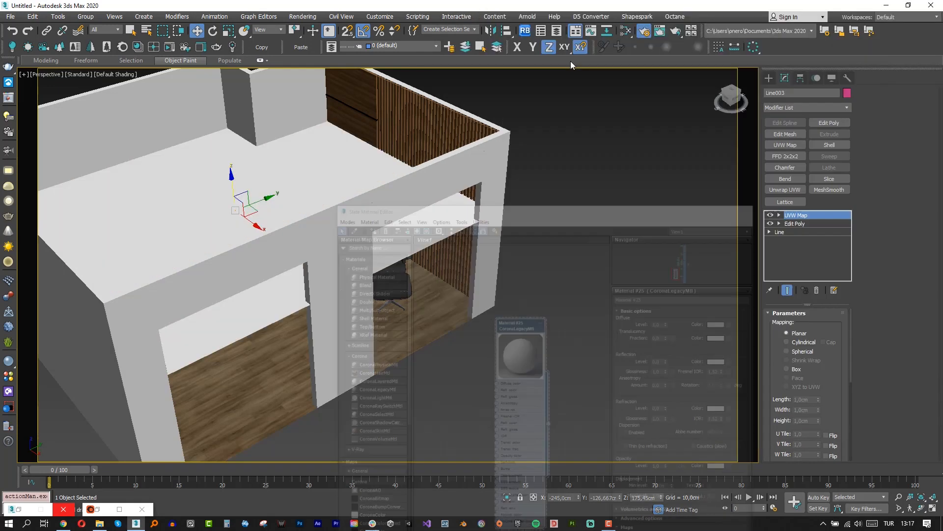
Align the ceiling with the top of the walls along Z
key(alt+a)
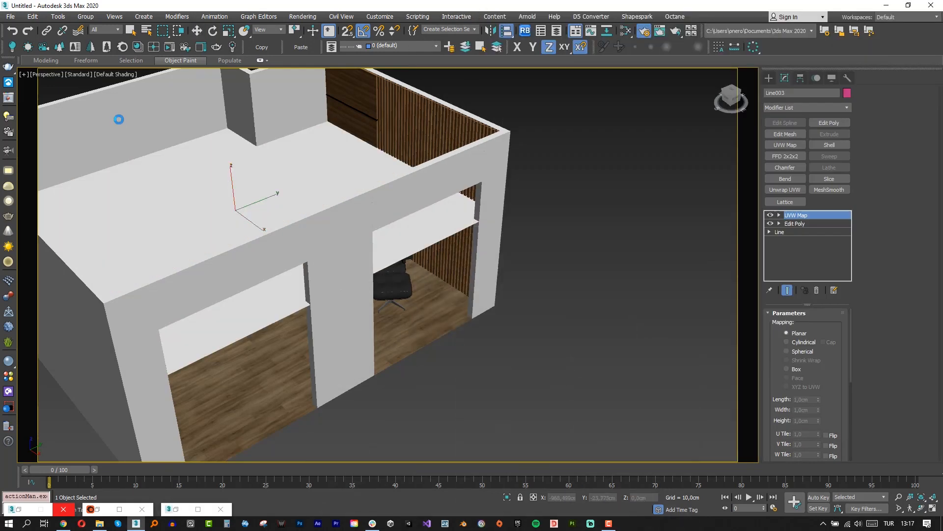
click(118, 120)
click(706, 246)
click(638, 390)
click(682, 390)
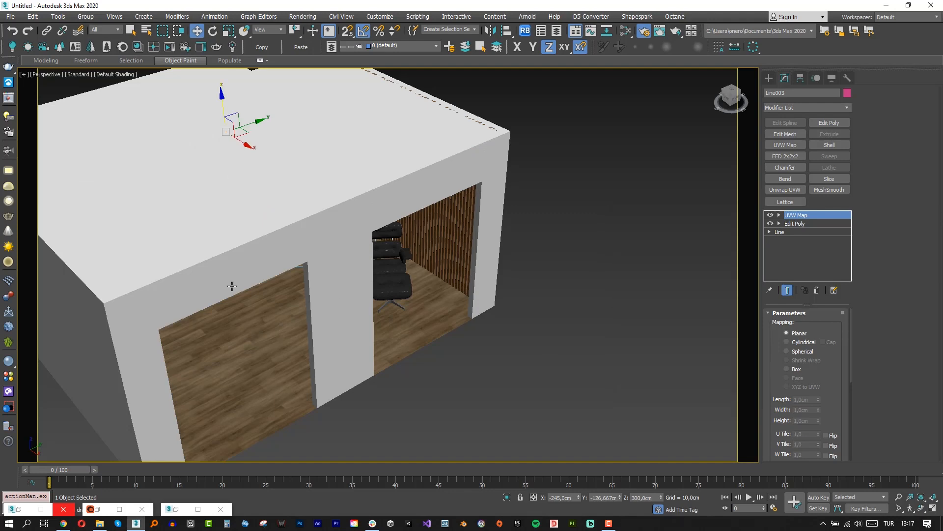
Create a targeted CoronaSun in the top view, placed outside the window wall and aimed at the room's far back corner
scroll(280, 310, up, 5)
key(t)
scroll(344, 337, down, 5)
key(f)
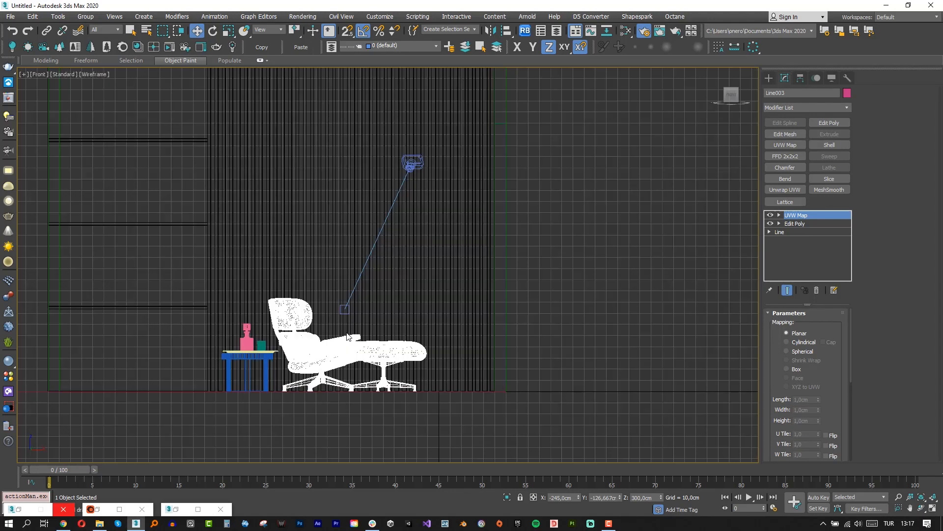
key(t)
scroll(348, 334, down, 4)
click(769, 78)
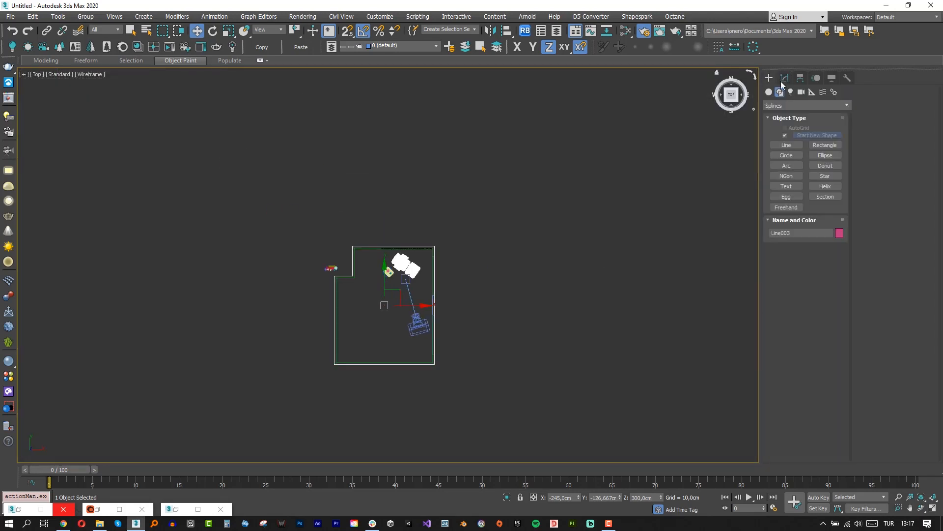
click(790, 92)
click(789, 106)
click(786, 133)
click(824, 138)
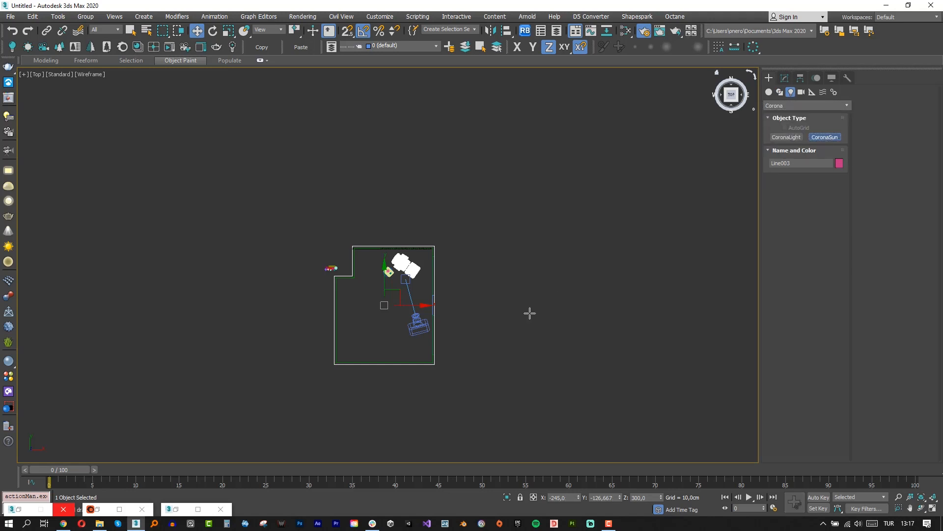
middle_drag(748, 421, 642, 388)
drag(695, 415, 251, 219)
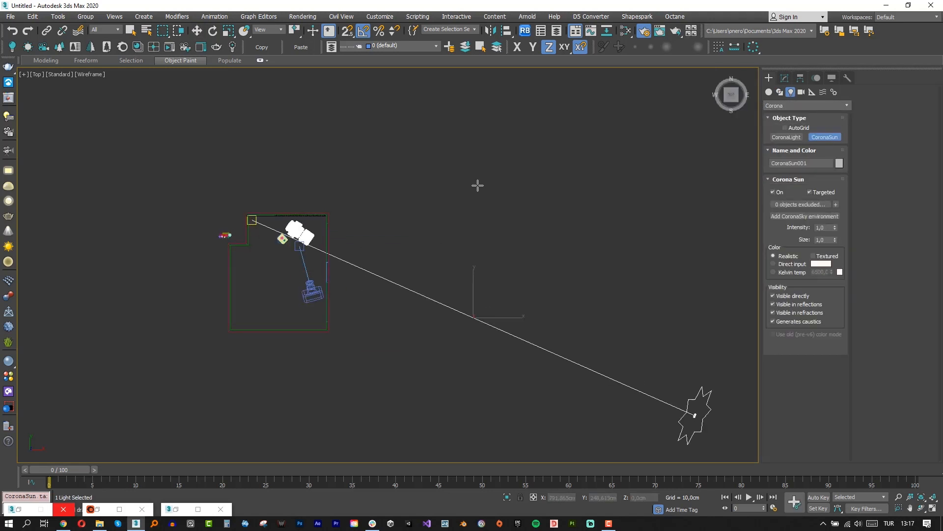
Reposition the CoronaSun in the front and top views so it shines steeply from closer outside the window wall
key(f)
key(z)
key(w)
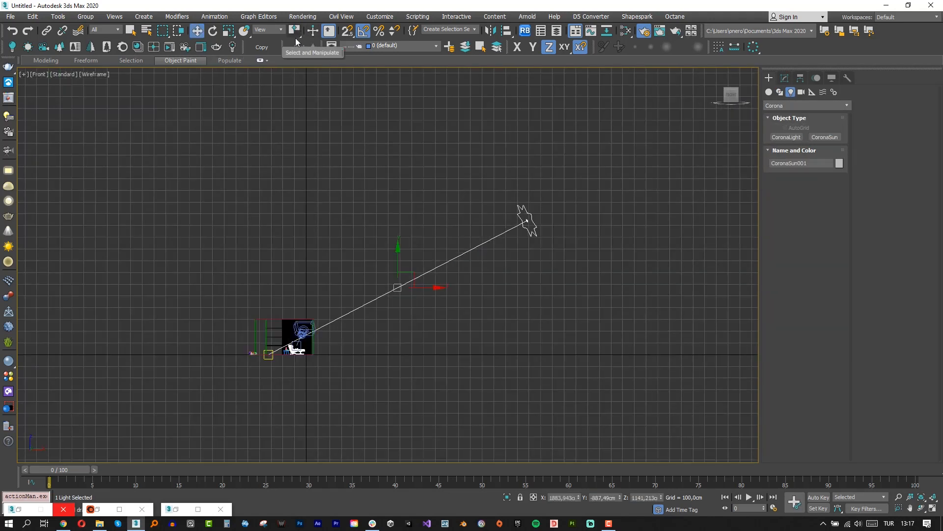
drag(544, 207, 384, 251)
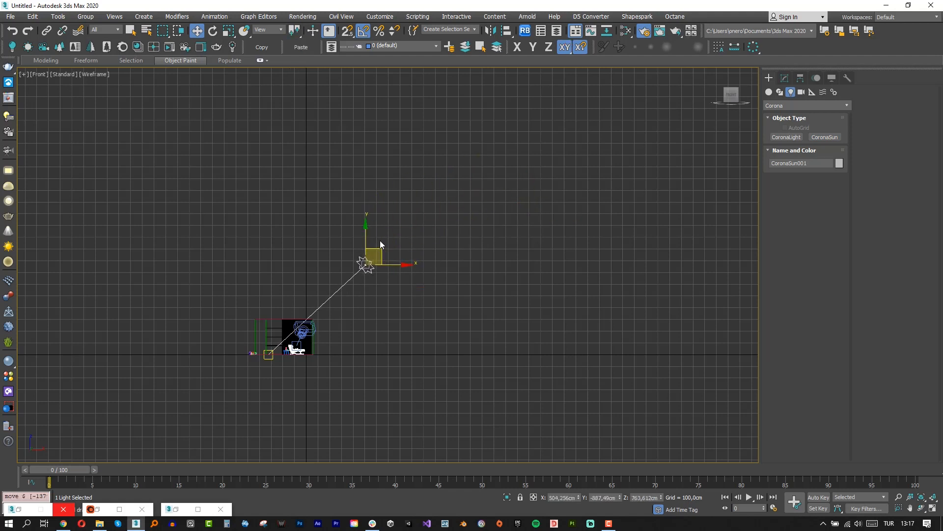
key(t)
drag(432, 399, 451, 352)
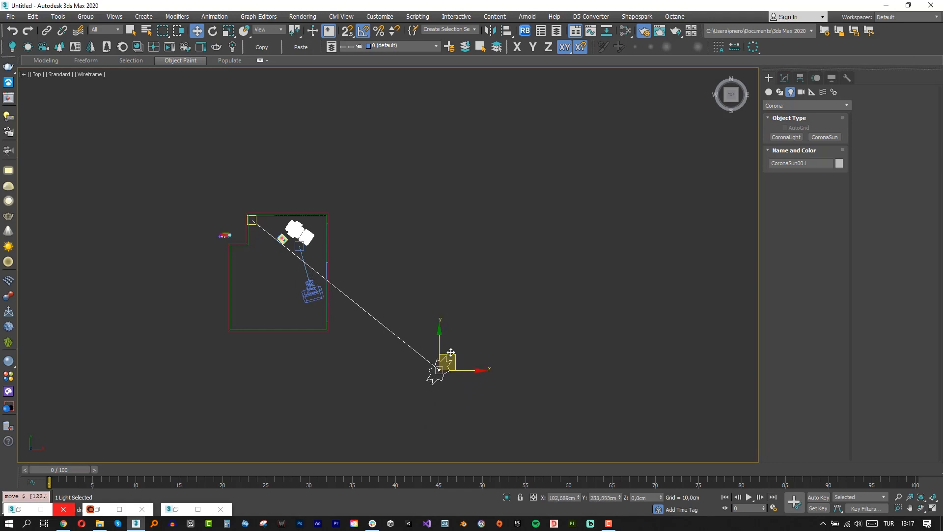
Return to the shaded camera view and set a CoronaSky map as the environment map
key(c)
key(F3)
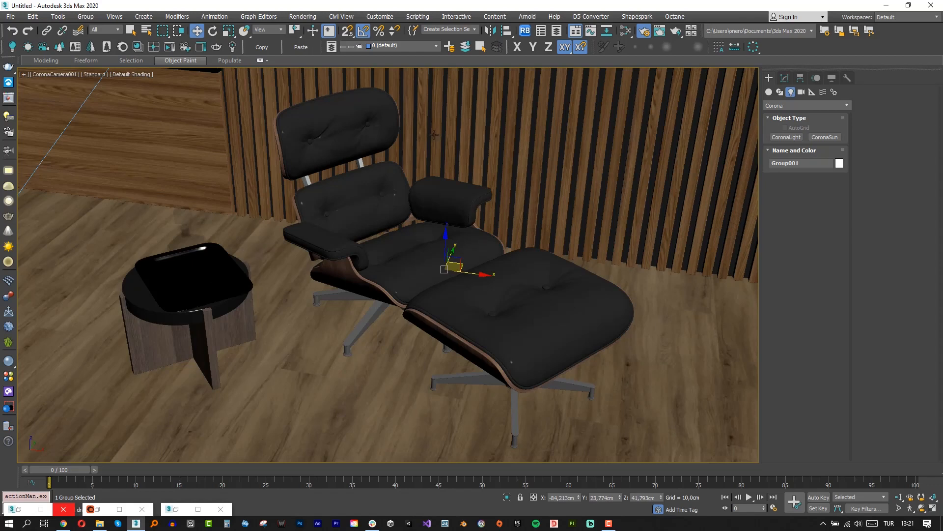
key(8)
click(375, 141)
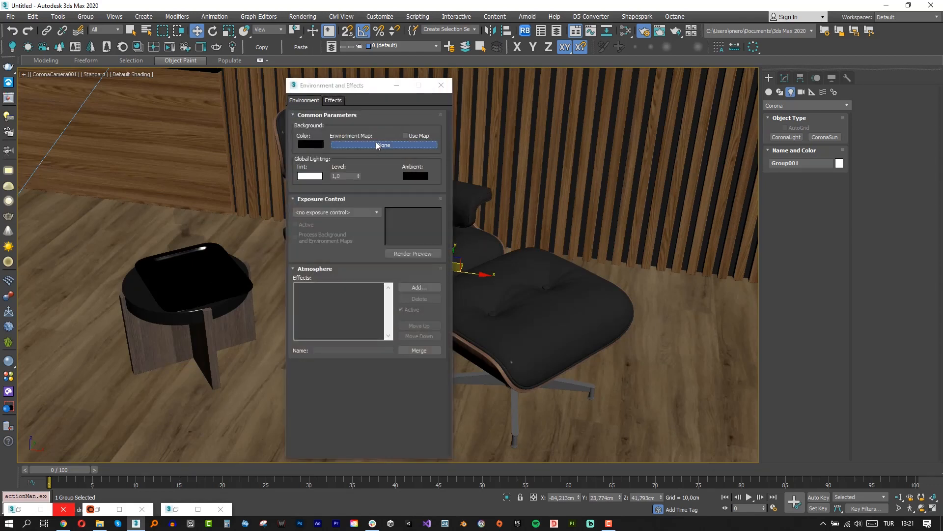
text(coronasky)
key(Return)
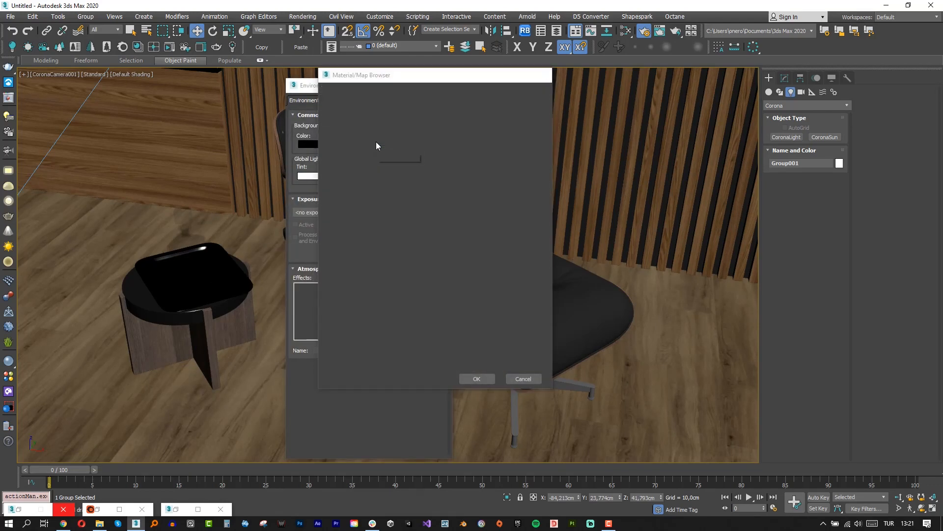
click(442, 85)
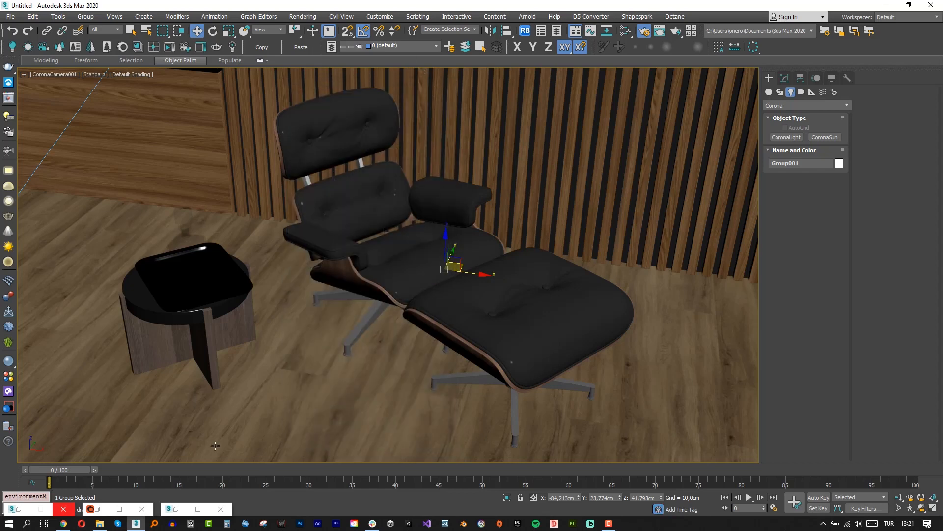
Open the Corona frame buffer with its post-processing settings from the render setup and start interactive rendering of the camera view
click(176, 509)
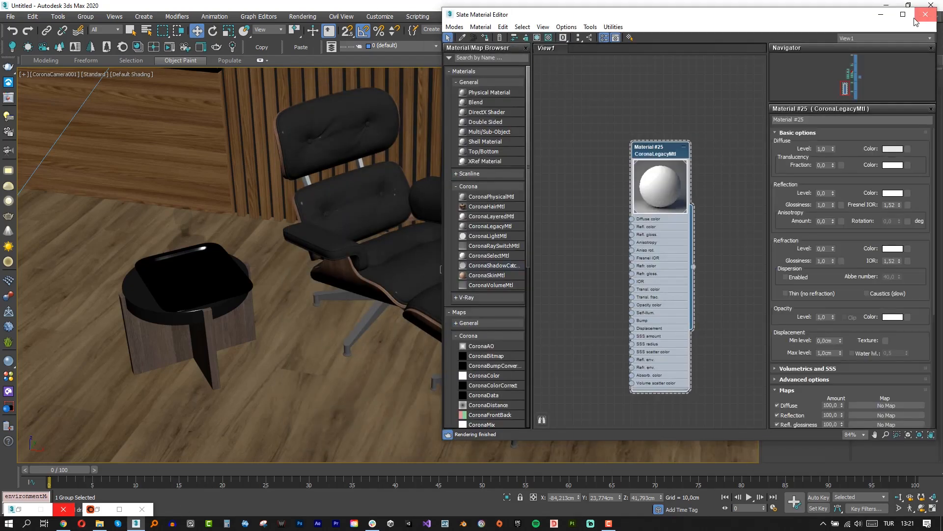
click(17, 510)
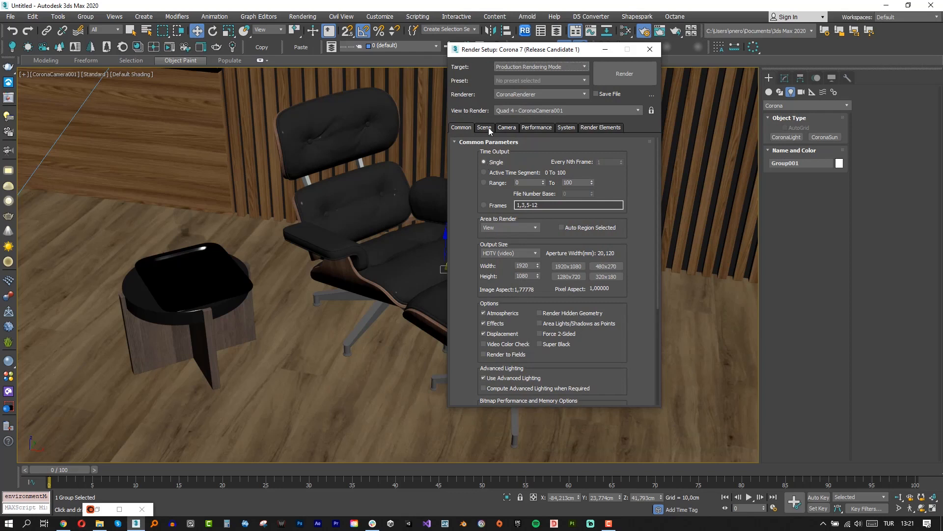
click(489, 130)
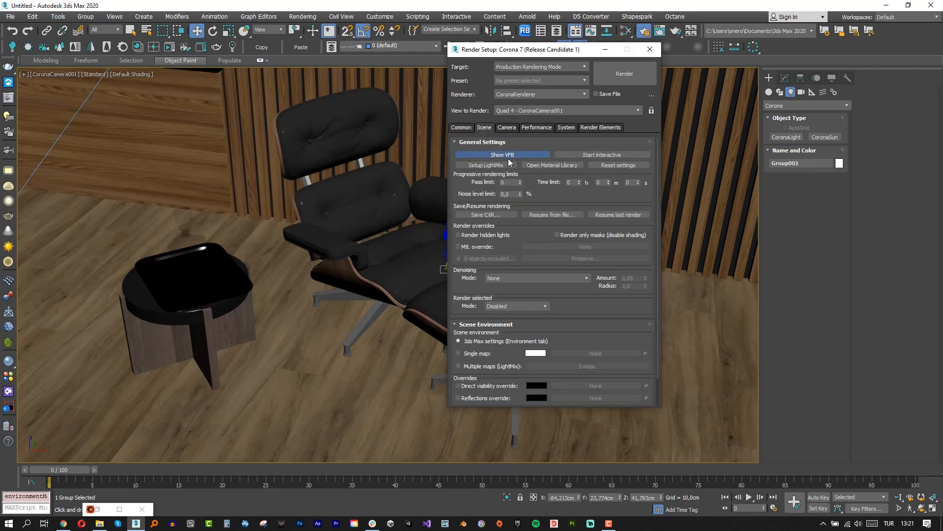
click(508, 157)
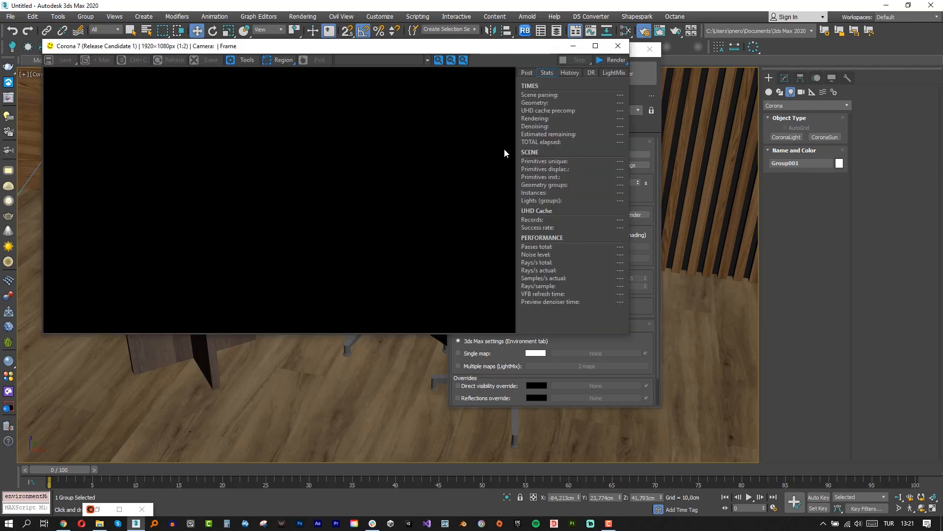
click(515, 142)
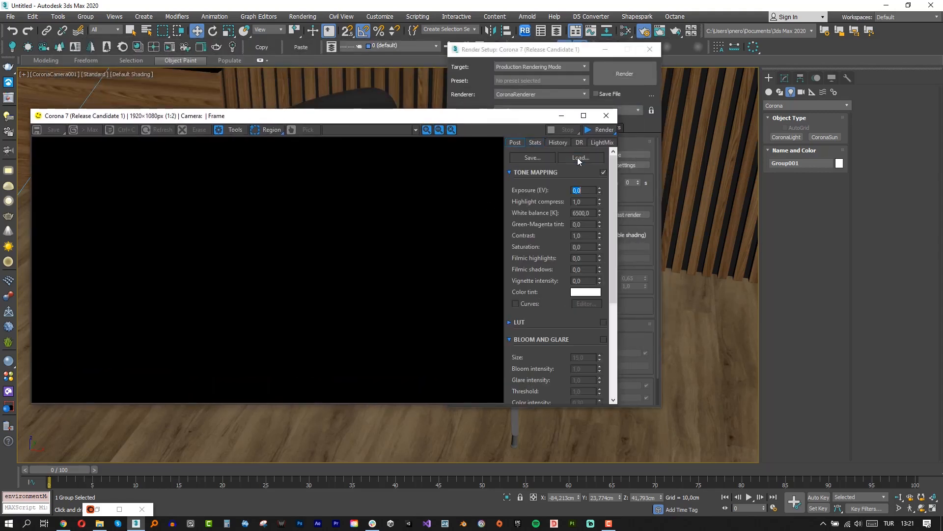
click(596, 132)
click(598, 143)
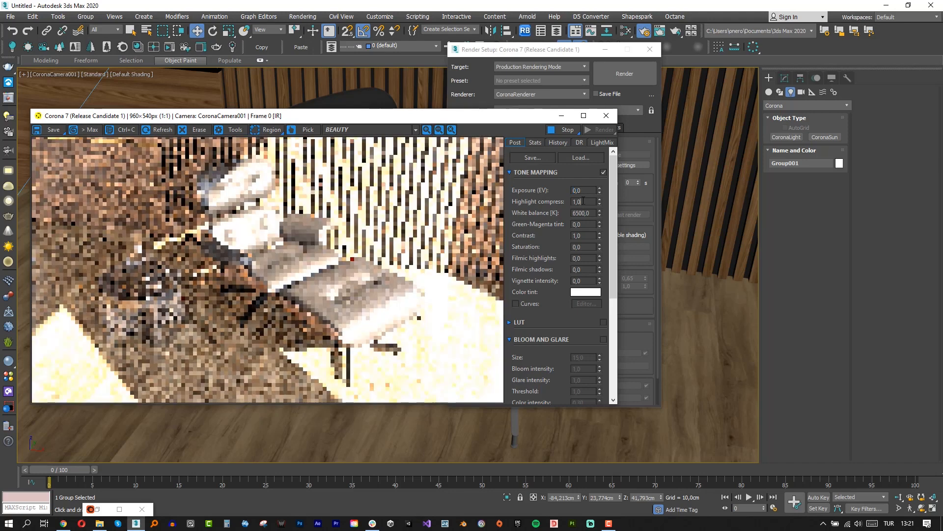
Set the tone mapping highlight compression to 500 and the contrast to 3
double_click(583, 201)
text(500)
key(Return)
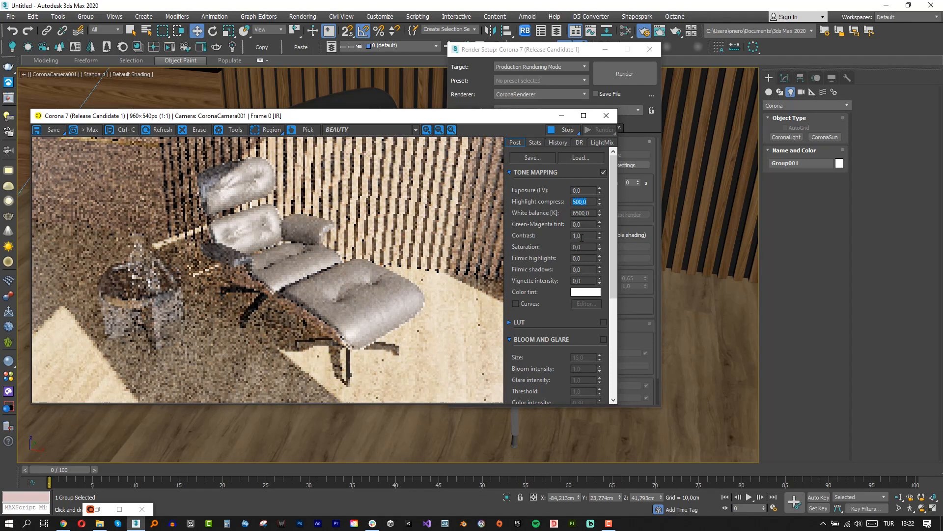
double_click(583, 237)
text(3)
key(Return)
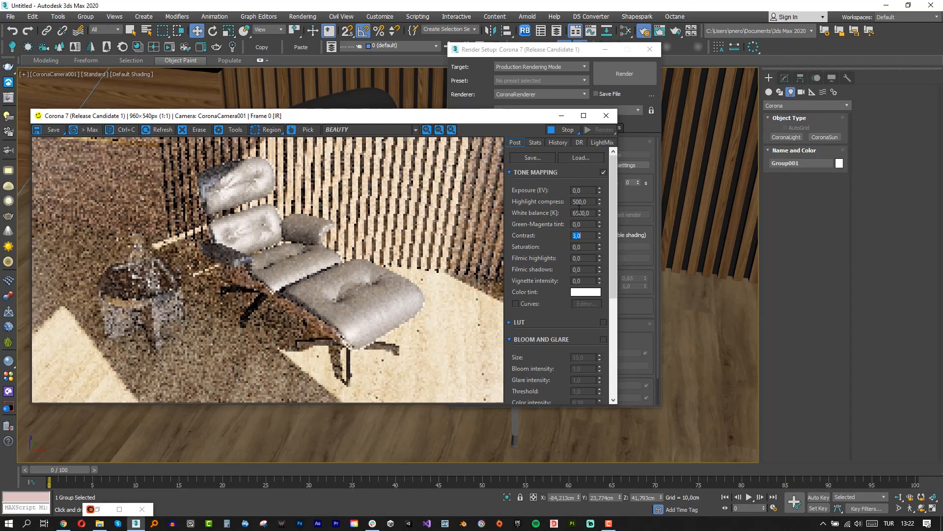
Select the CoronaSun from the scene objects and set its intensity to 0.2 and size to 5
click(149, 31)
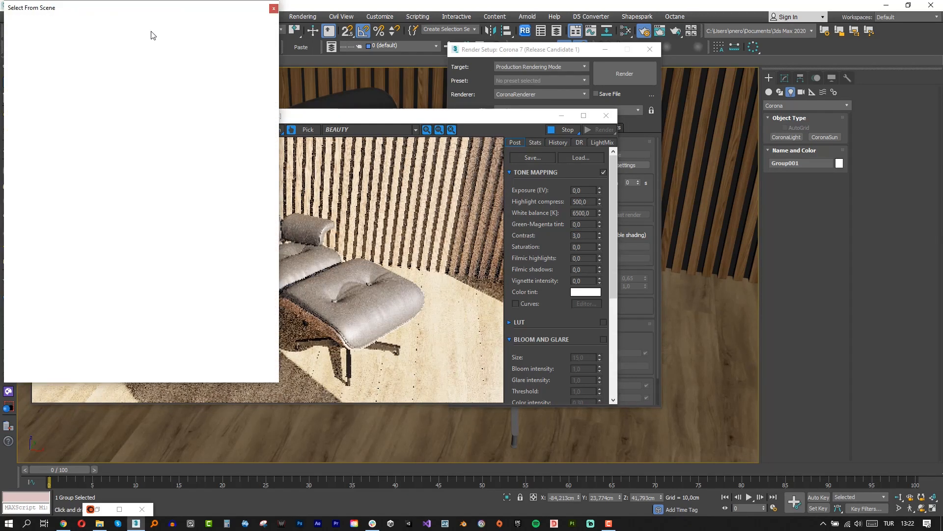
double_click(90, 70)
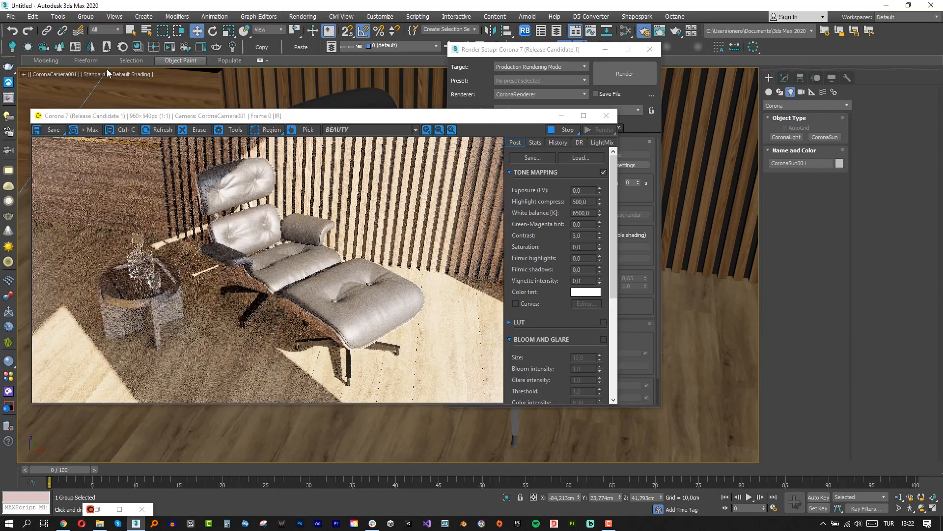
click(785, 78)
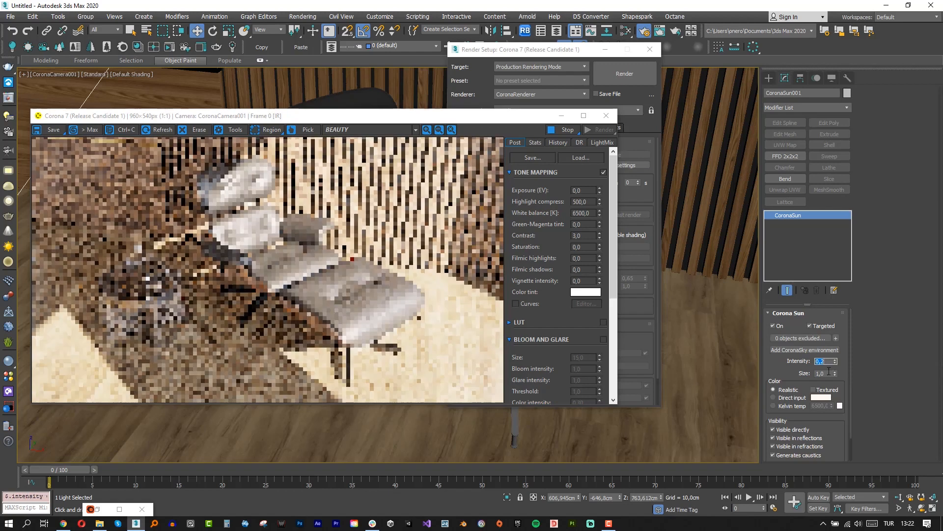
click(830, 374)
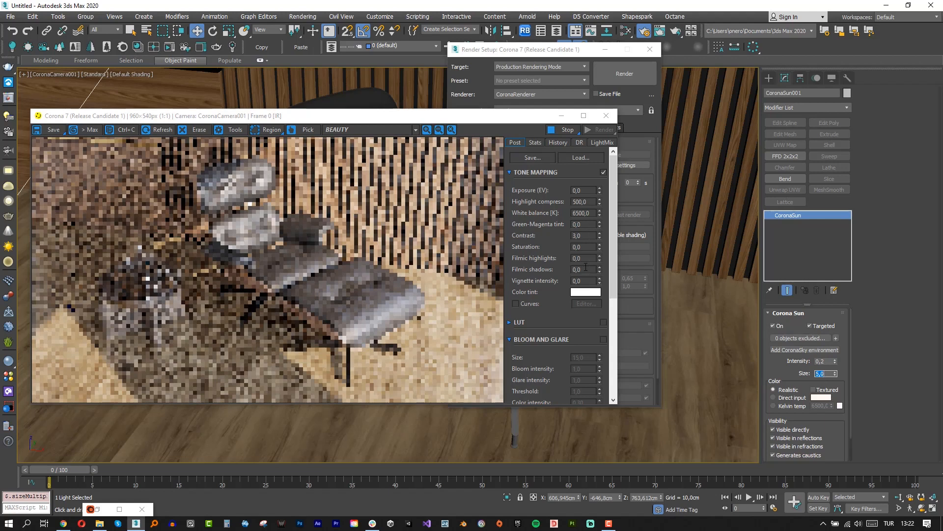
Set the tone mapping filmic shadows to 0.5
click(586, 267)
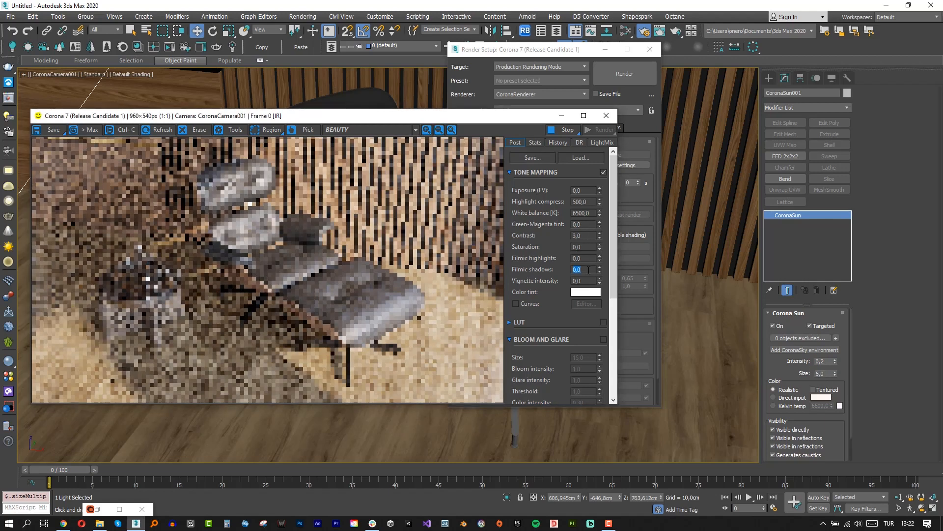
text(0,5)
key(Return)
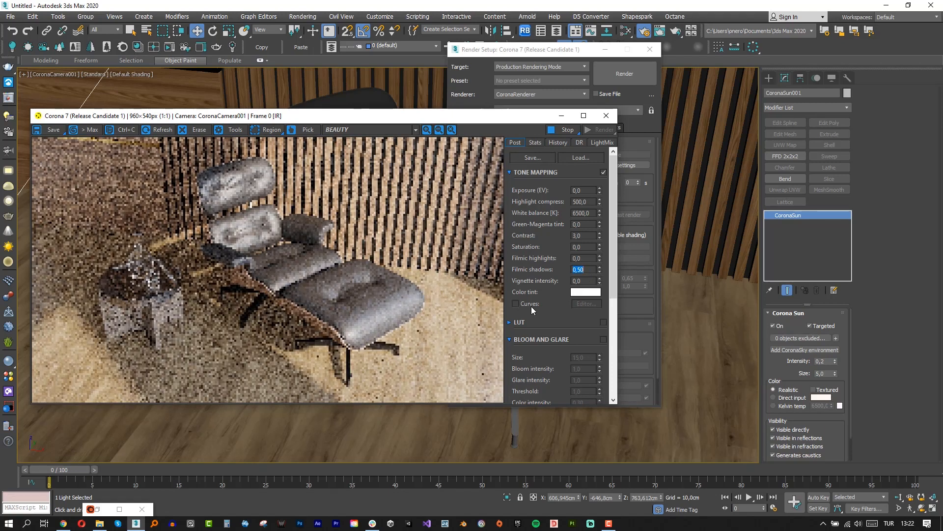
Enable tone mapping curves and shape the brightness curve into a slight S, raising the highlights and lowering the shadows
click(514, 304)
click(585, 303)
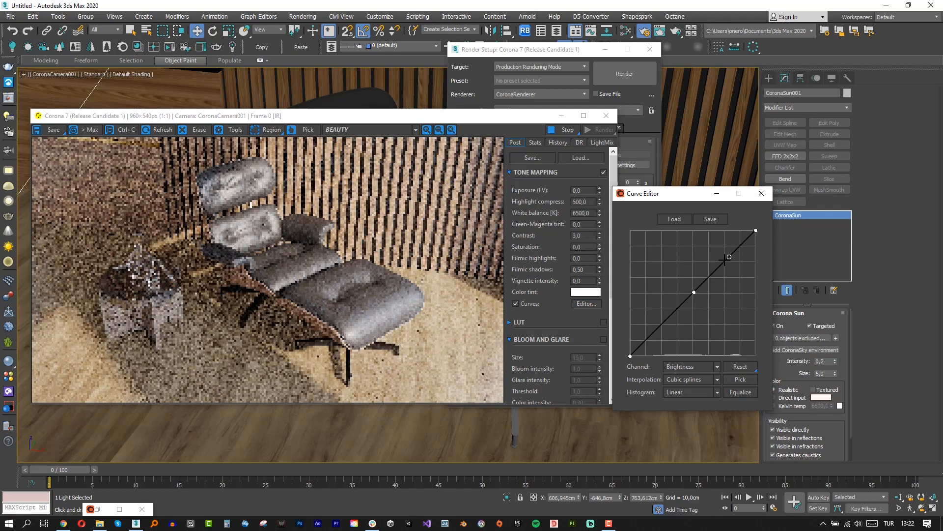
drag(724, 261, 723, 257)
drag(662, 326, 662, 330)
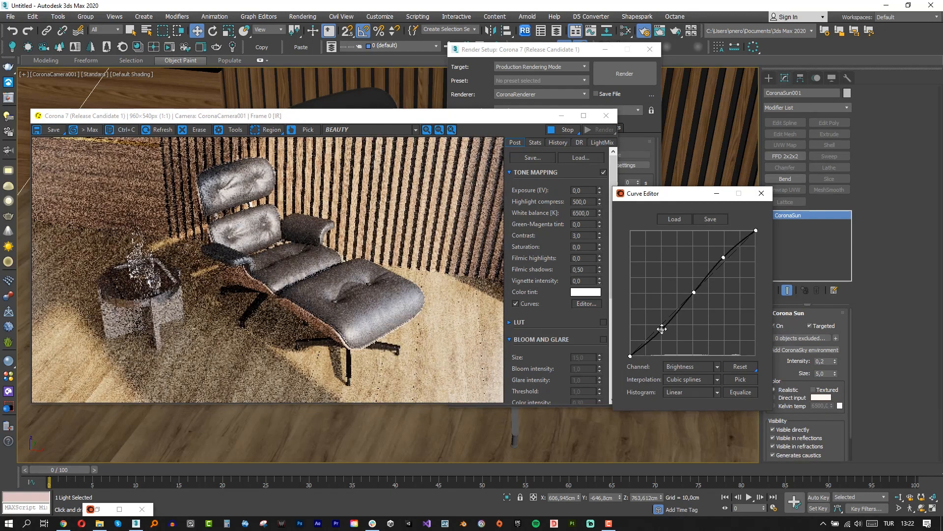
click(762, 193)
Enable bloom and glare and the LUT, and set the exposure to -0.5 EV
click(604, 339)
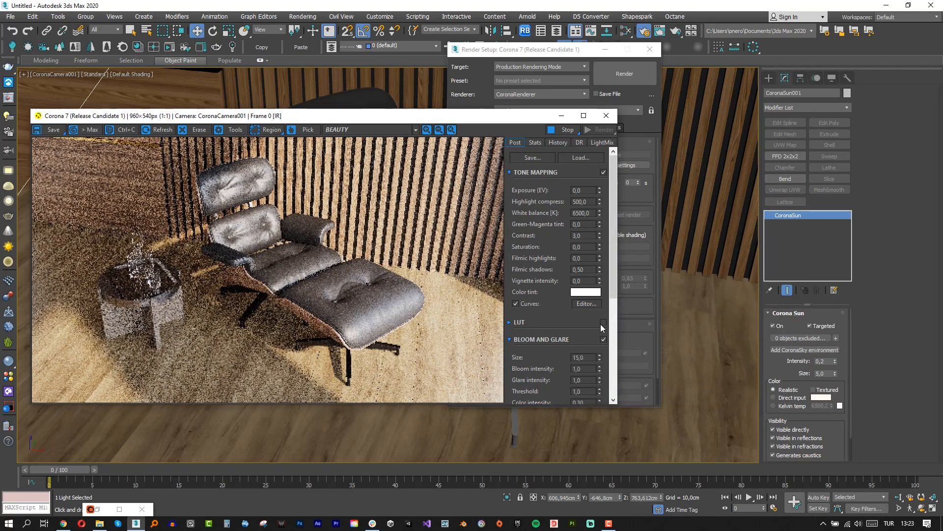
click(604, 323)
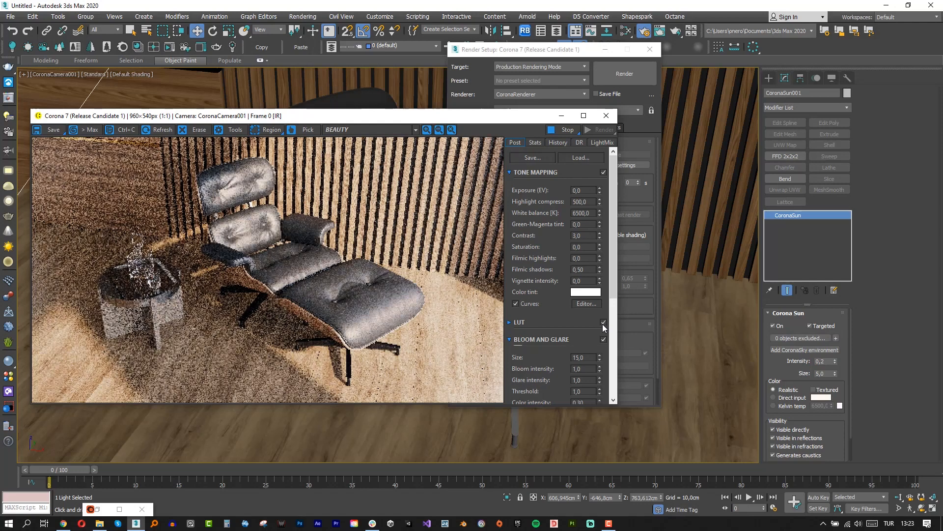
click(509, 322)
text(-0,5)
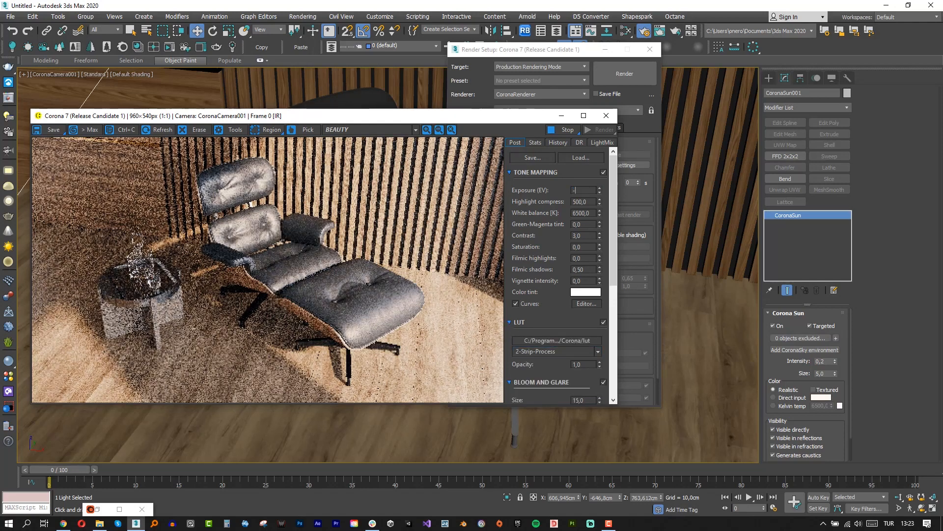
key(Return)
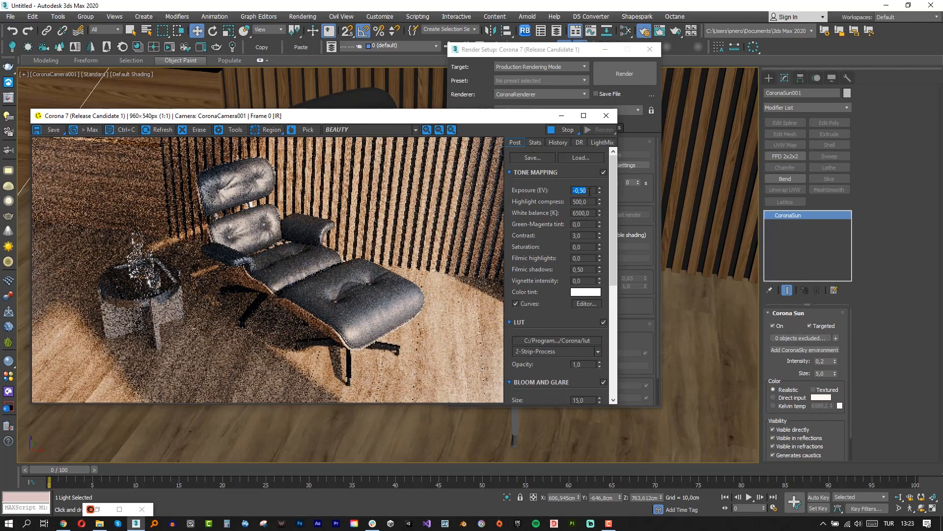
Try the LUT presets one after another on the render and choose the Adanmq Ca...SC_S315_n1 preset
click(555, 351)
key(Down)
key(Down)
key(Down)
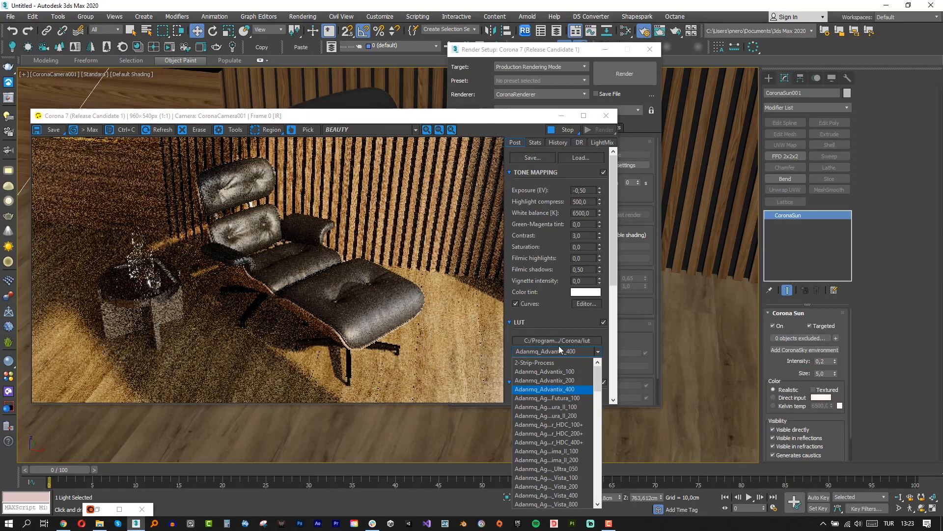
key(Down)
key(Down)
key(Down)
key(Down)
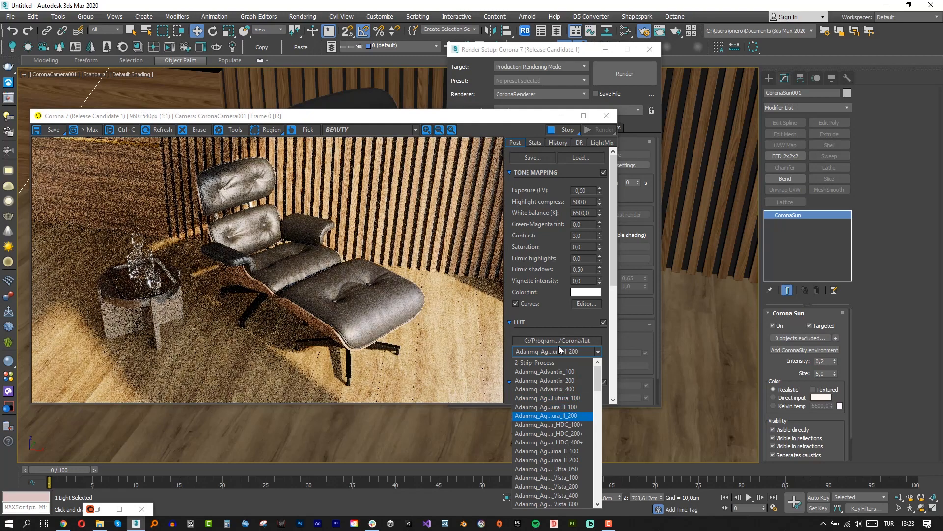
key(Down)
key(Down)
key(Down)
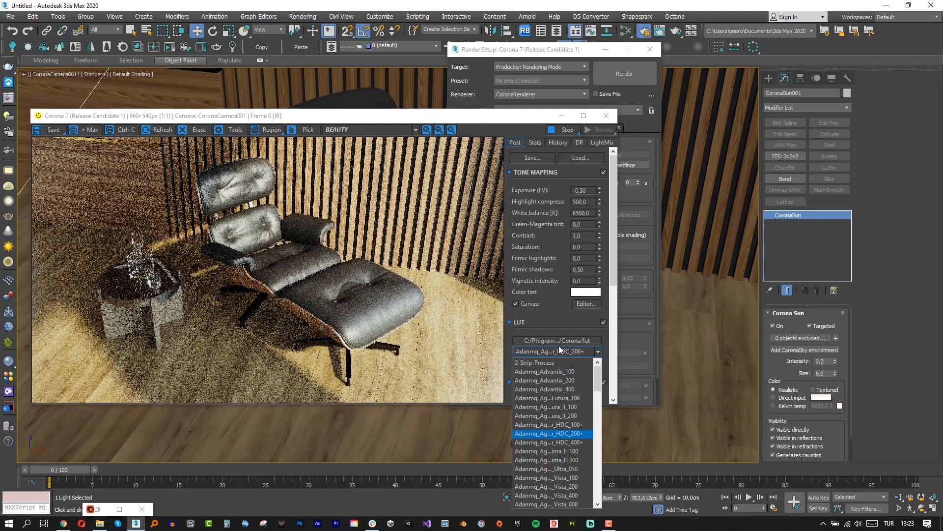
key(Down)
key(Down)
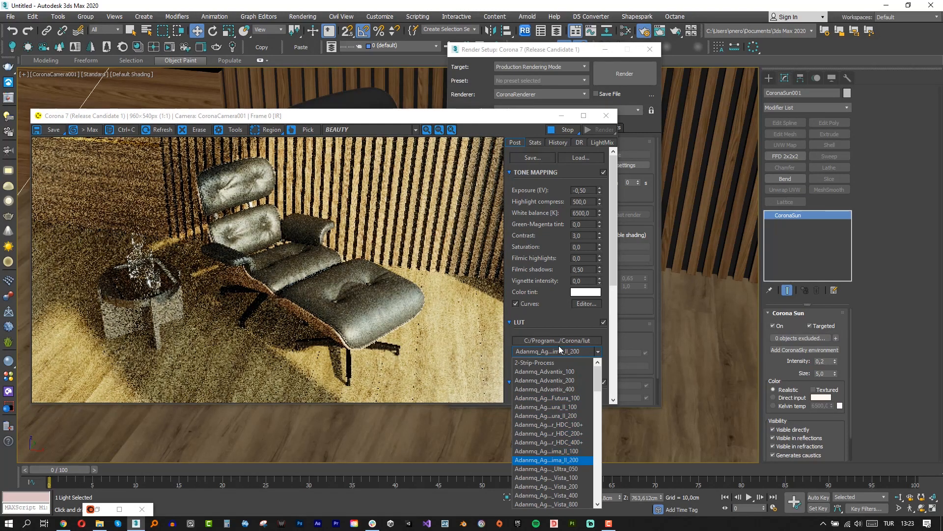
key(Down)
key(Down)
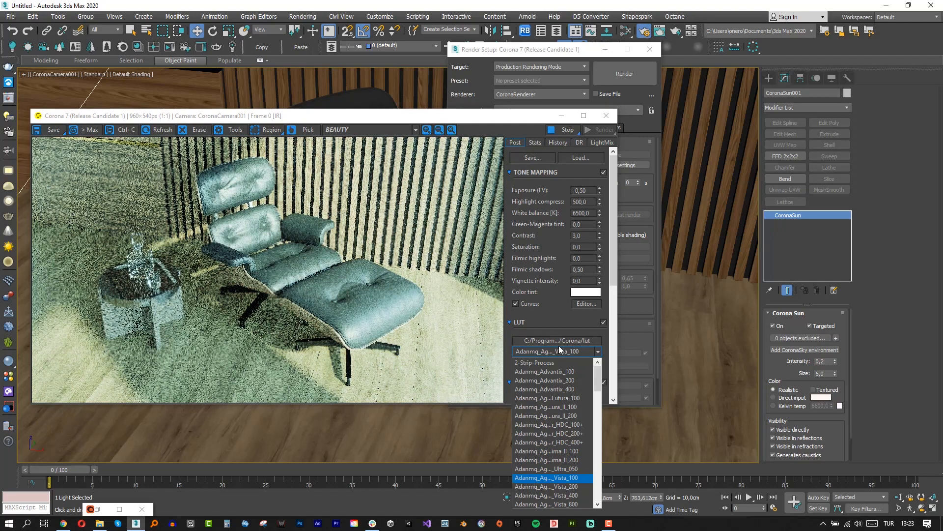
key(Down)
key(Down)
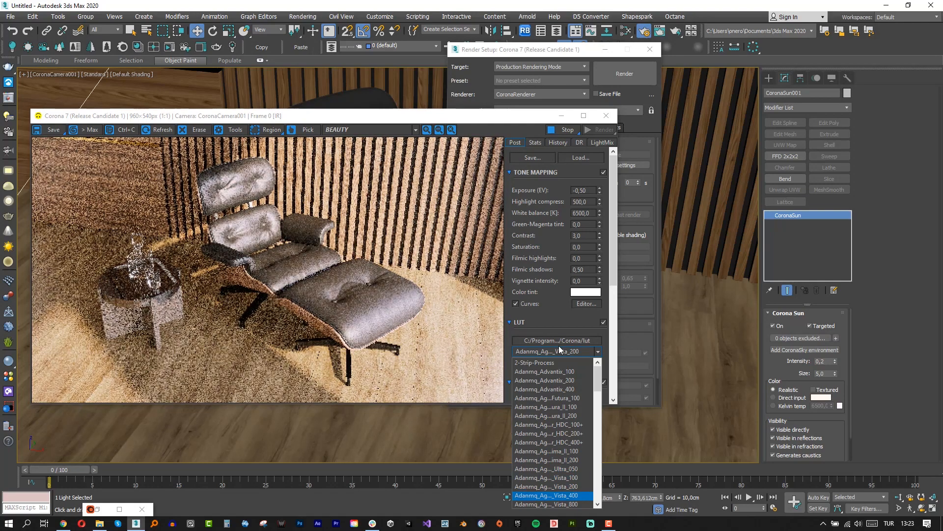
key(Down)
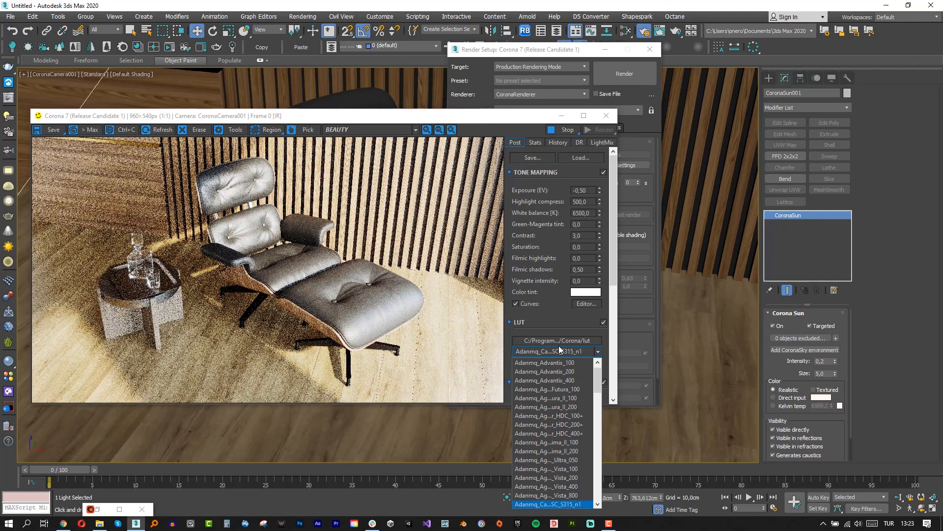
key(Down)
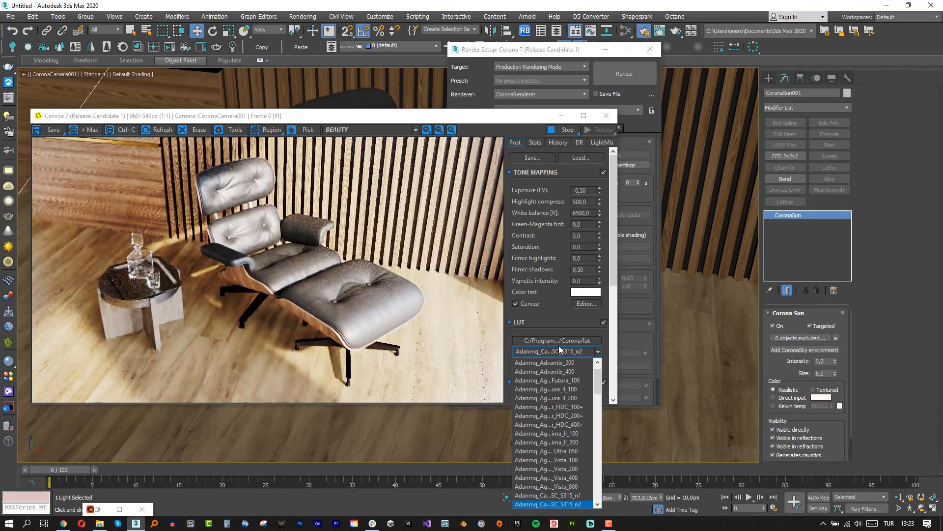
key(Up)
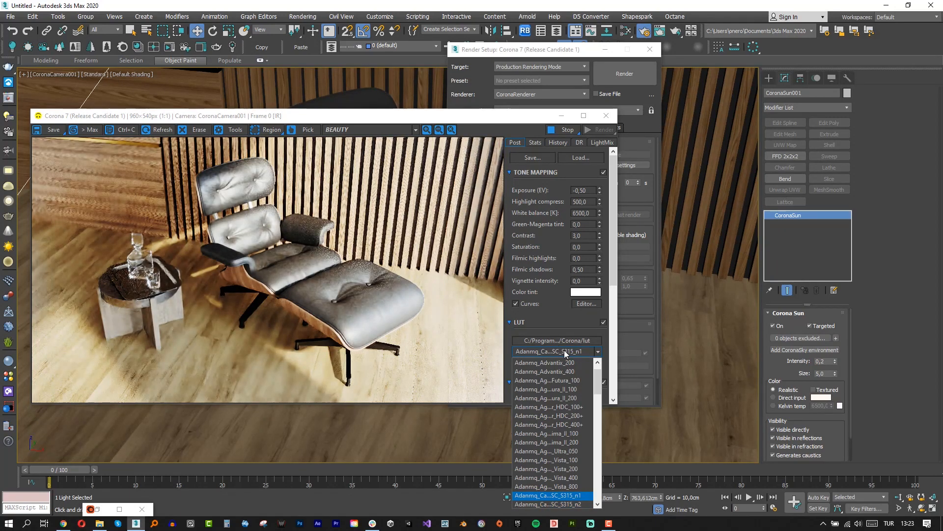
click(564, 322)
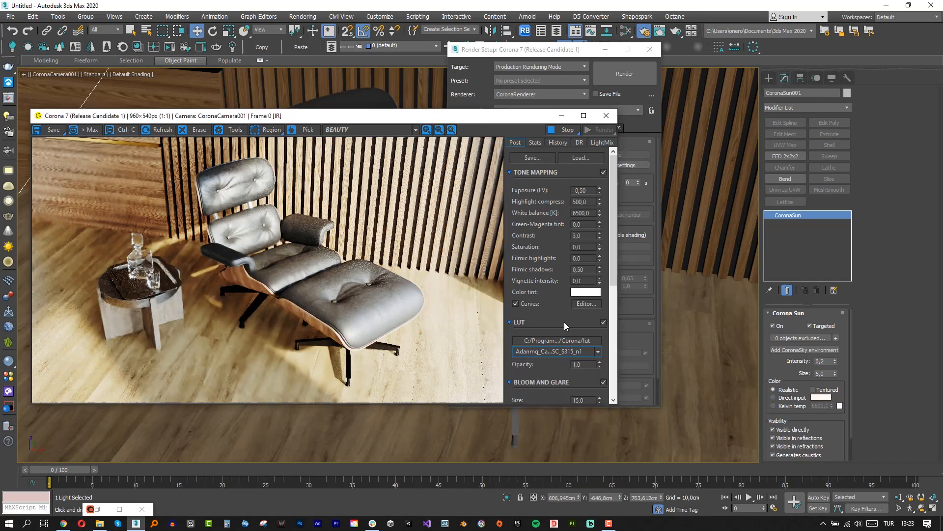
Stop the interactive rendering and minimize the frame buffer
click(562, 128)
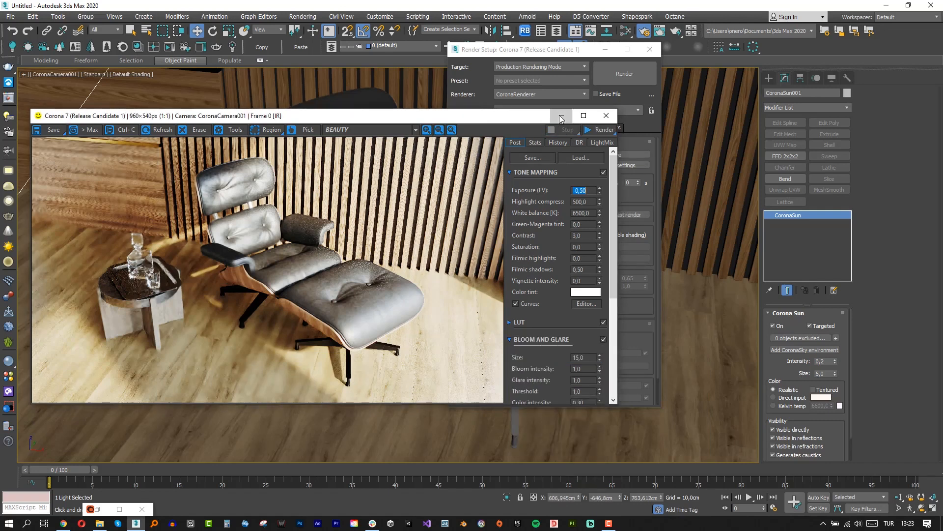
click(560, 116)
Review the render setup, set a noise level limit and a denoising mode for the final render, and return to the common output parameters
click(560, 128)
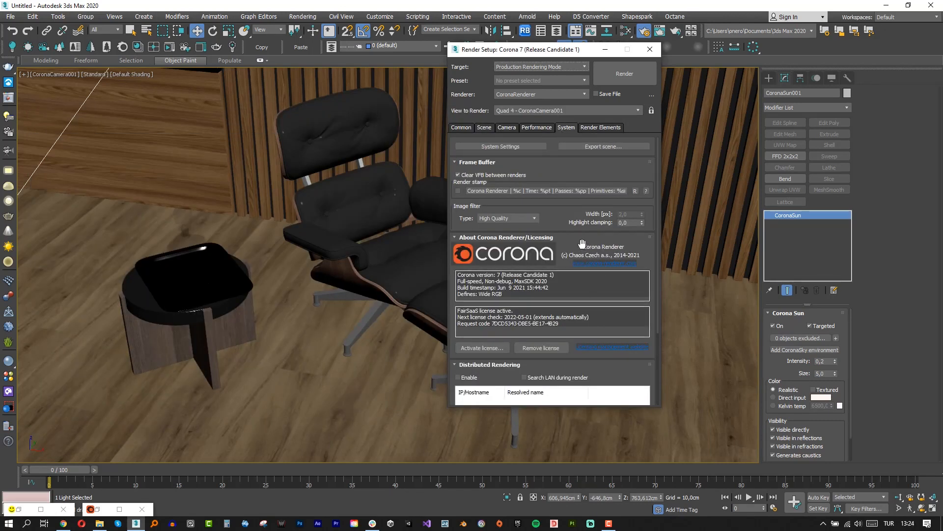
scroll(583, 214, down, 3)
scroll(583, 202, up, 3)
click(537, 127)
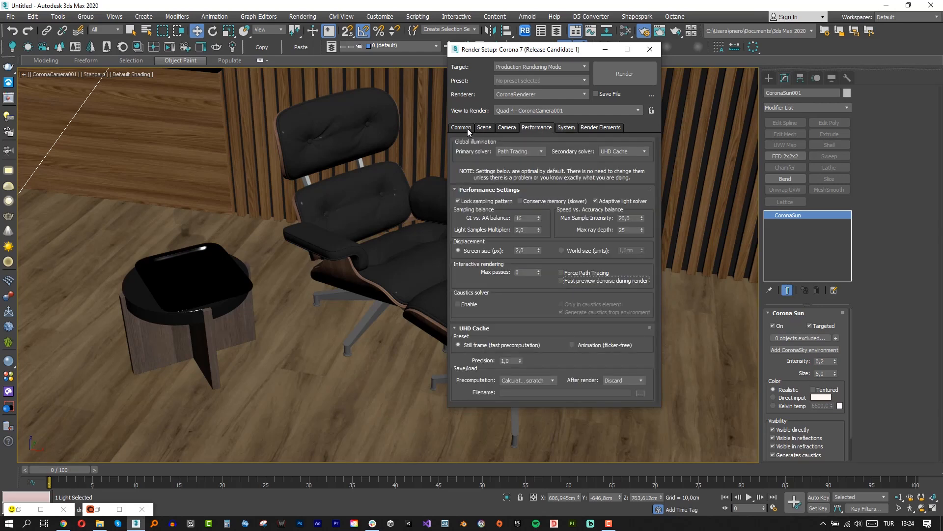
click(461, 128)
click(484, 127)
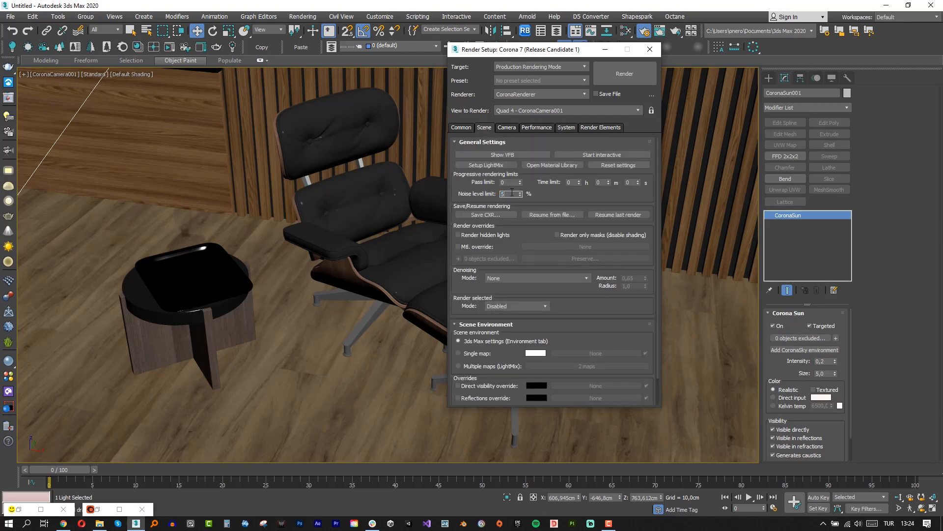
click(502, 278)
click(504, 298)
click(461, 128)
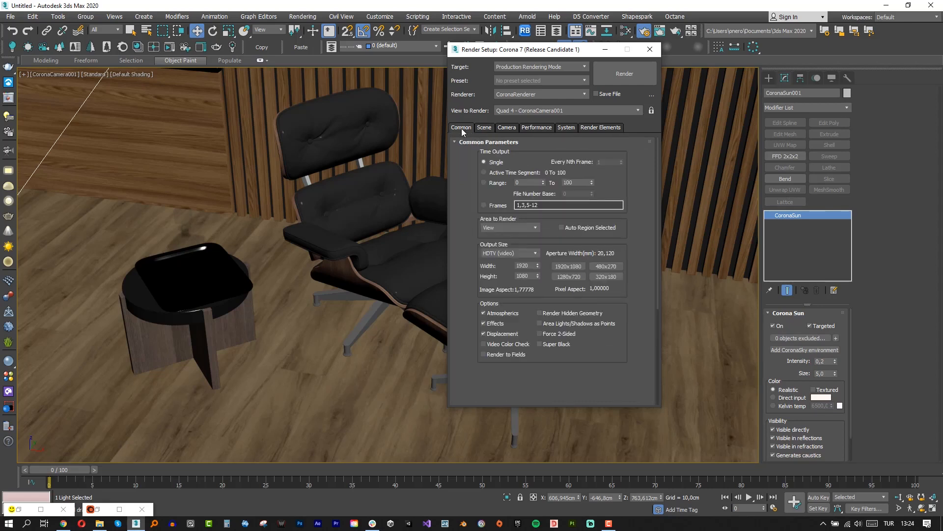
Render the camera view at 1920 × 1080 and minimize the frame buffer and render setup windows
click(632, 81)
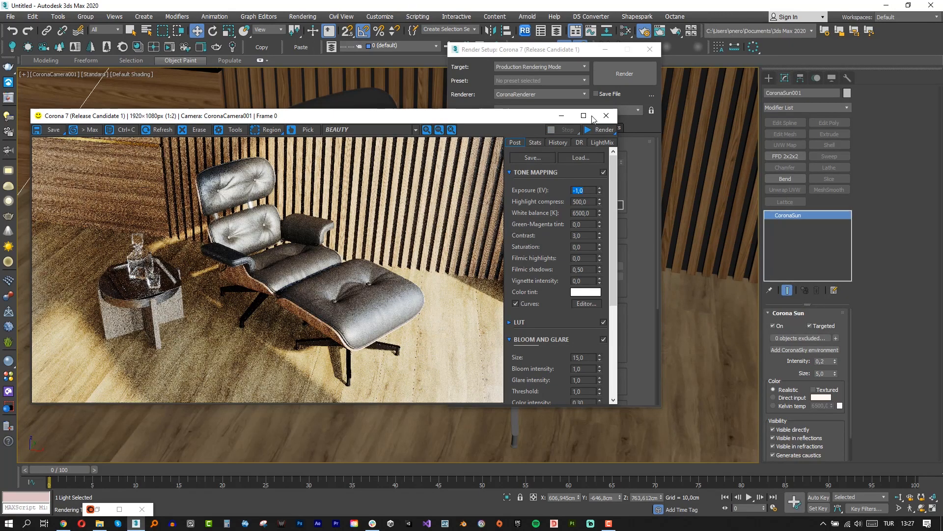
click(562, 116)
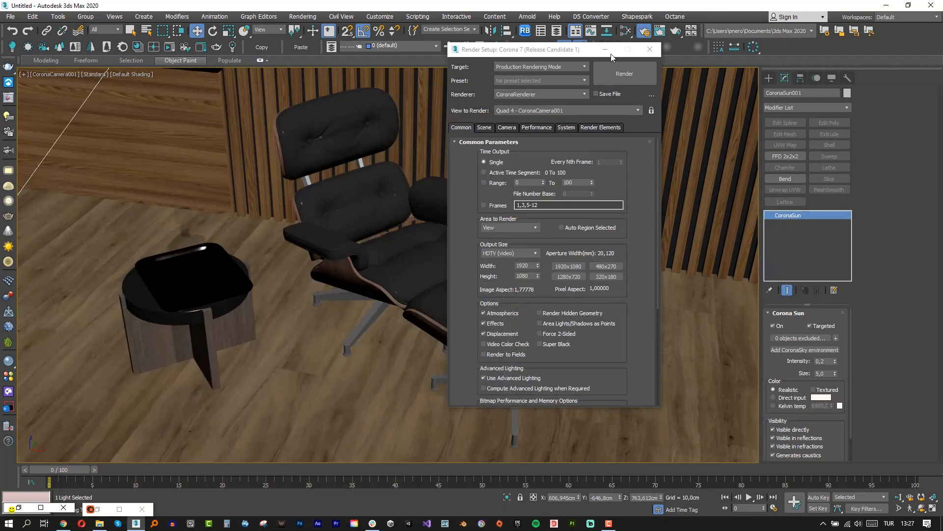
click(605, 50)
Assign the Tiles Stone 60x60cm material from the Ceramic Tiles category of the Corona Material Library to the floor
click(292, 363)
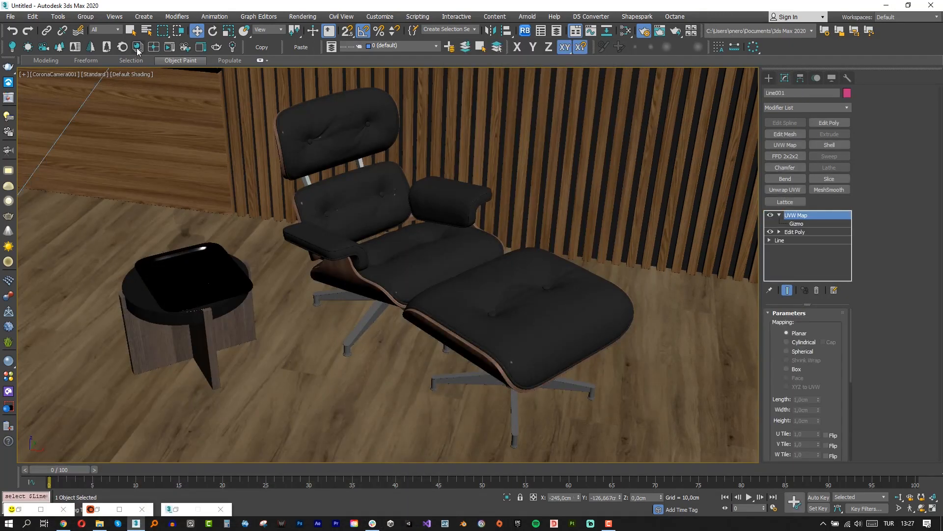
click(138, 47)
click(48, 231)
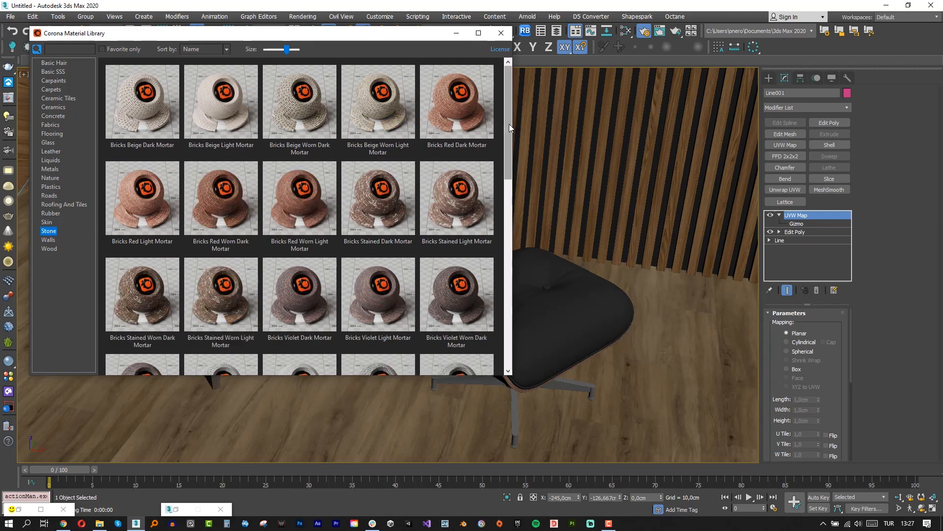
drag(509, 123, 507, 339)
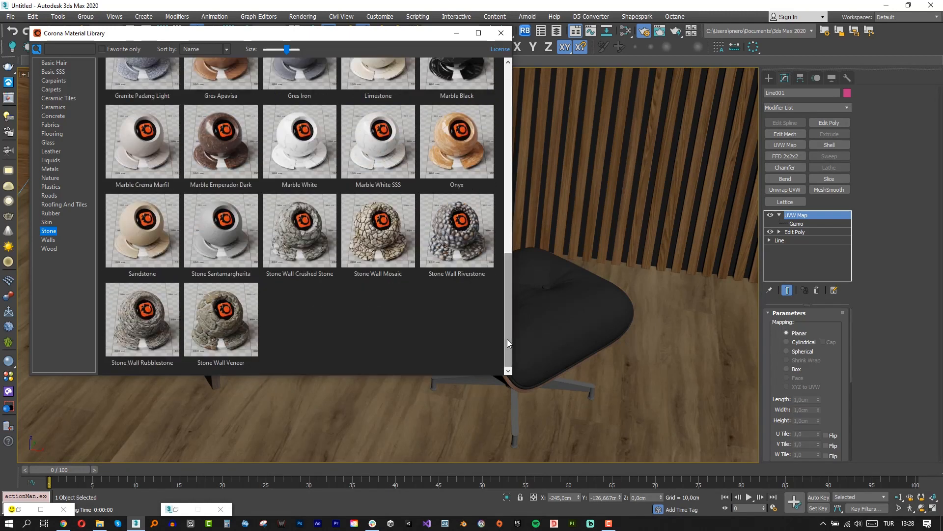
click(63, 99)
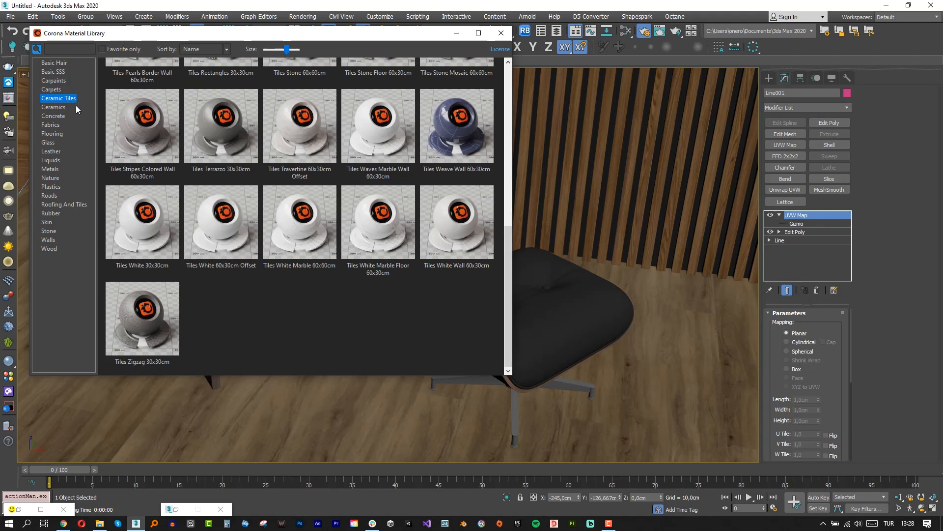
drag(505, 301, 509, 249)
right_click(286, 151)
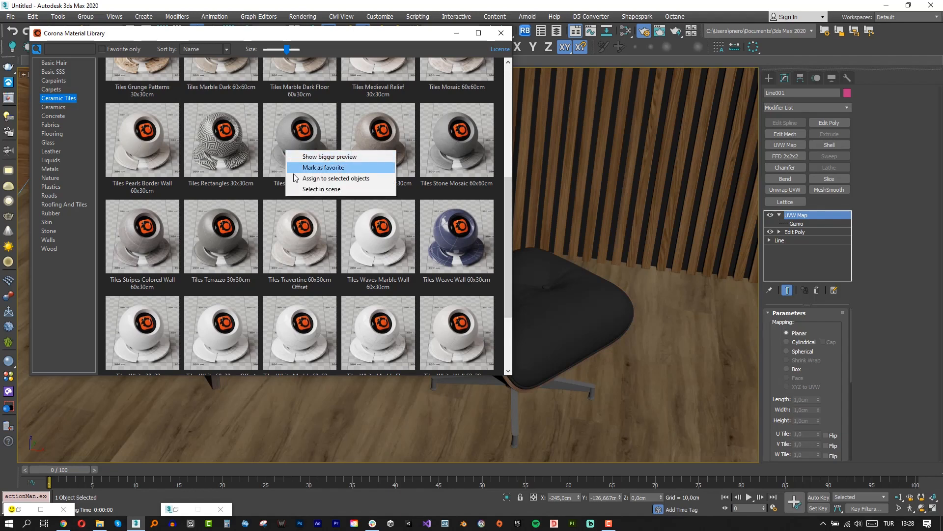
click(293, 176)
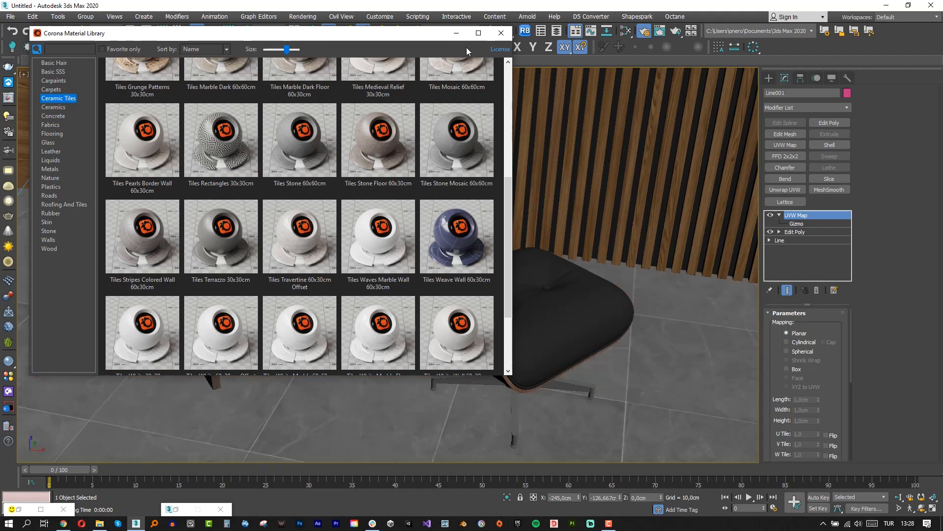
click(459, 31)
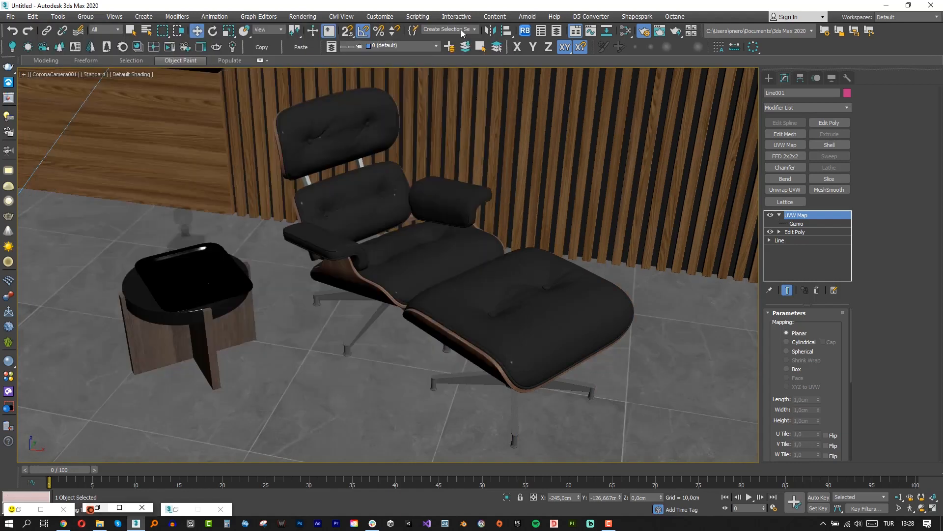
Inspect the side table's tray and the scene layout in a wireframe top view, and return to the shaded camera view
click(214, 256)
key(t)
key(z)
key(F3)
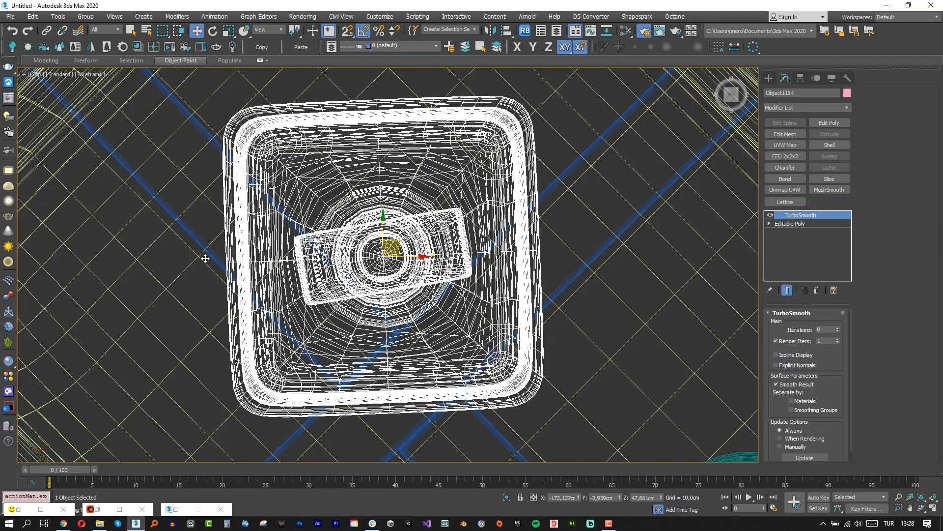
scroll(252, 352, down, 11)
middle_drag(147, 364, 515, 214)
scroll(143, 124, up, 5)
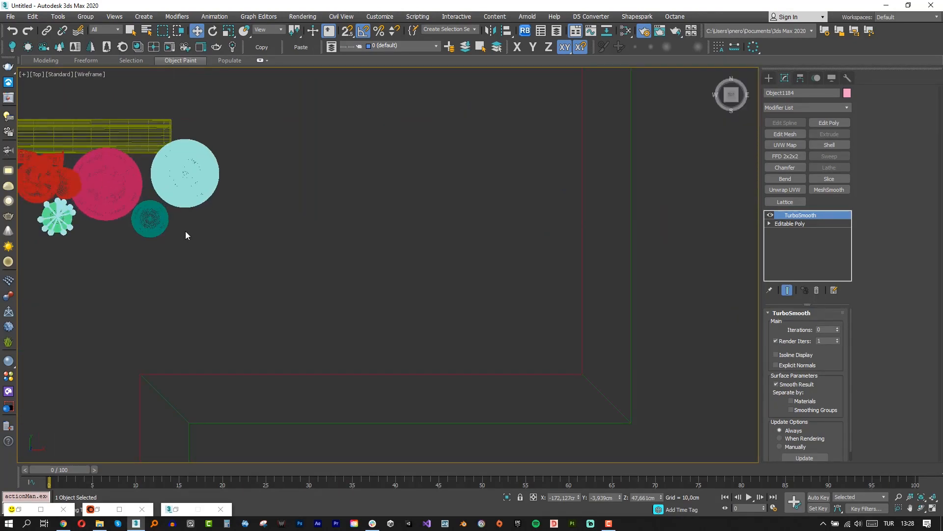
scroll(320, 255, down, 4)
key(c)
key(F3)
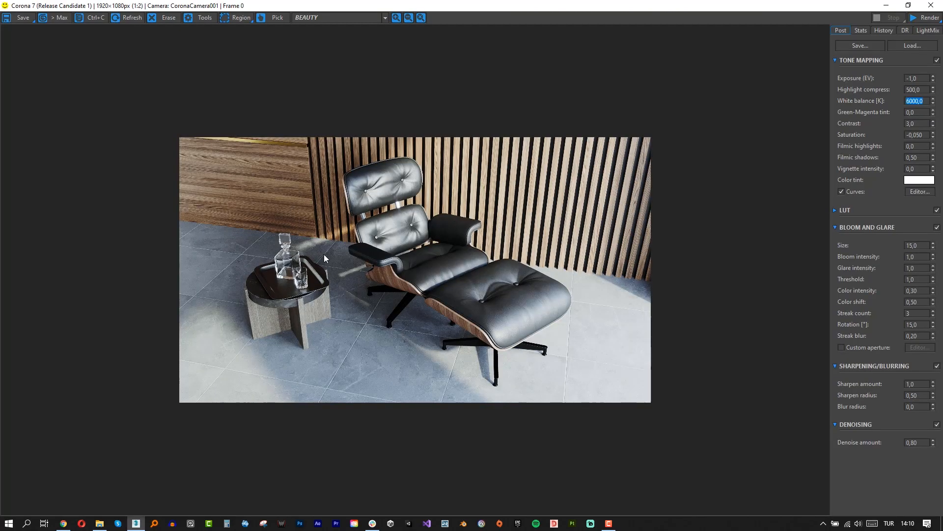
Examine the finished chair and tiled floor render up close and as a whole
scroll(332, 267, up, 2)
scroll(348, 297, down, 2)
scroll(388, 295, up, 1)
scroll(393, 276, down, 1)
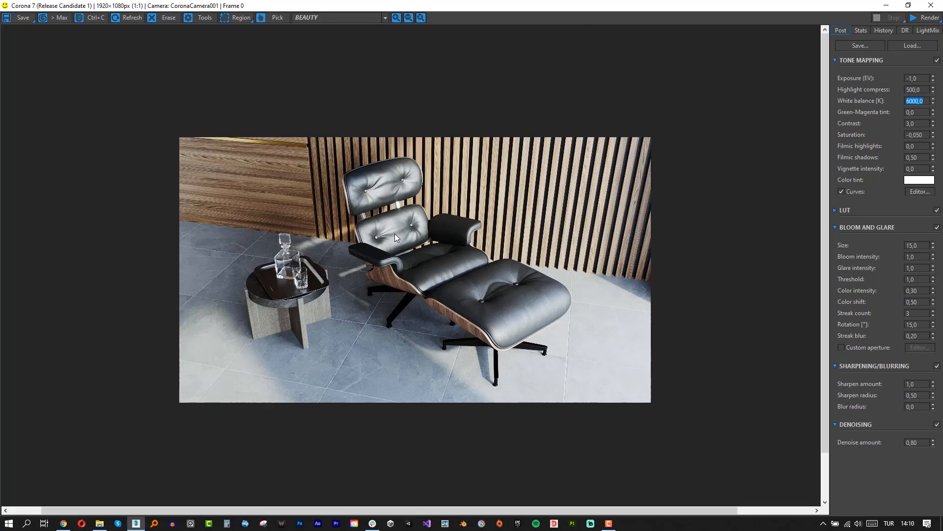
scroll(394, 234, up, 1)
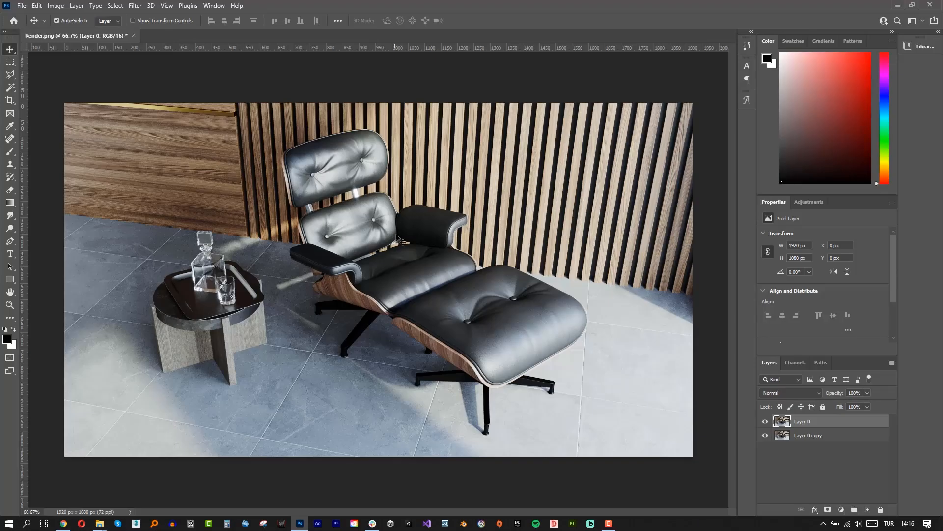
Open the Camera Raw filter on Layer 0 of the render in Photoshop and set Shadows to +62 and Highlights to -74
click(135, 5)
click(155, 79)
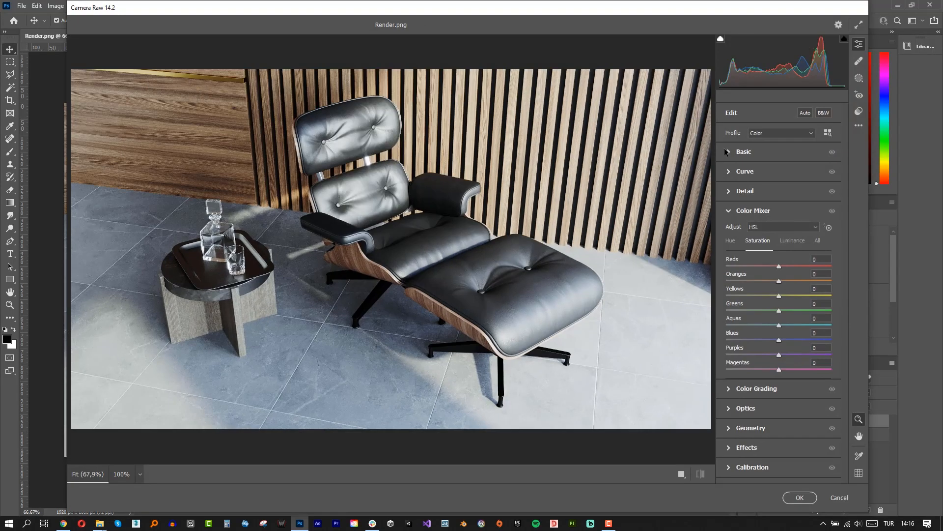
click(729, 153)
click(811, 274)
drag(779, 259, 739, 259)
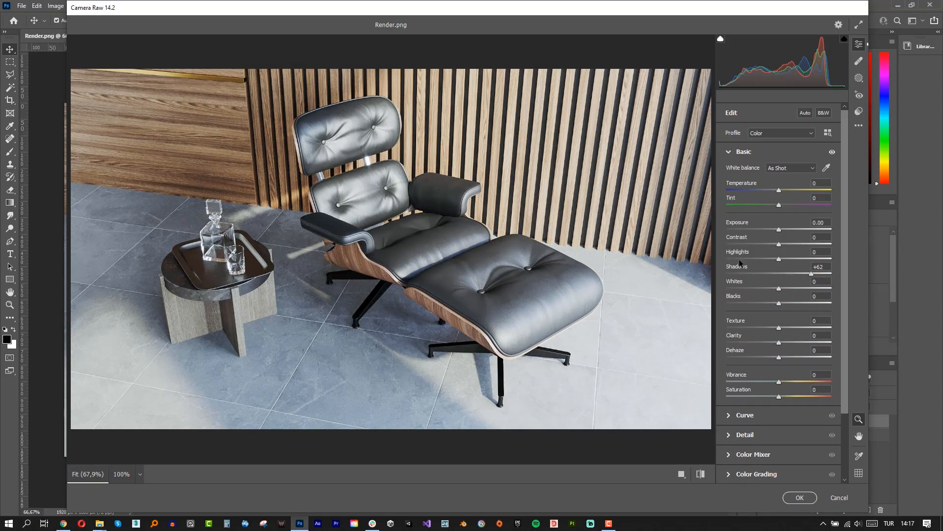
Set Contrast to +21, Texture to +36, Clarity to +35 and Dehaze to +28, and raise Vibrance slightly
click(789, 245)
click(798, 328)
click(797, 342)
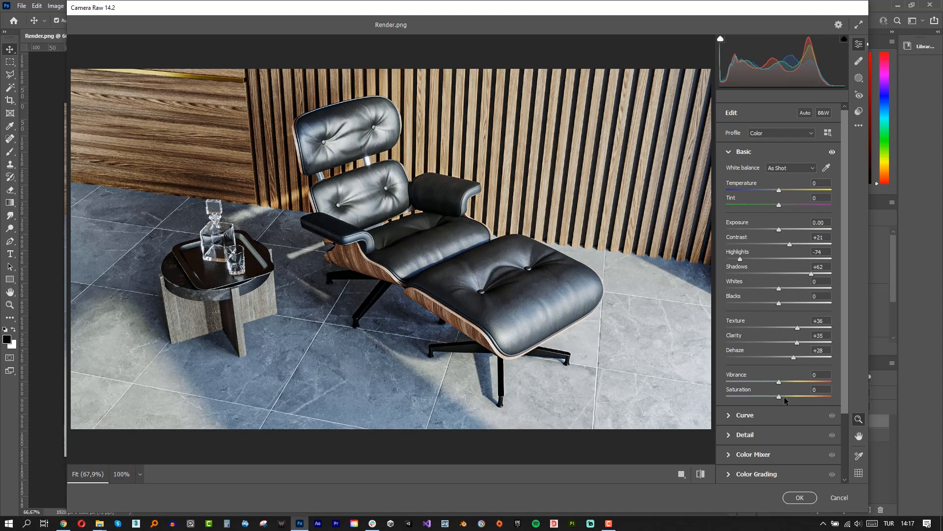
click(789, 382)
Set Sharpening to 54 and Noise Reduction to 36 in the Camera Raw details, and apply the filter
click(730, 434)
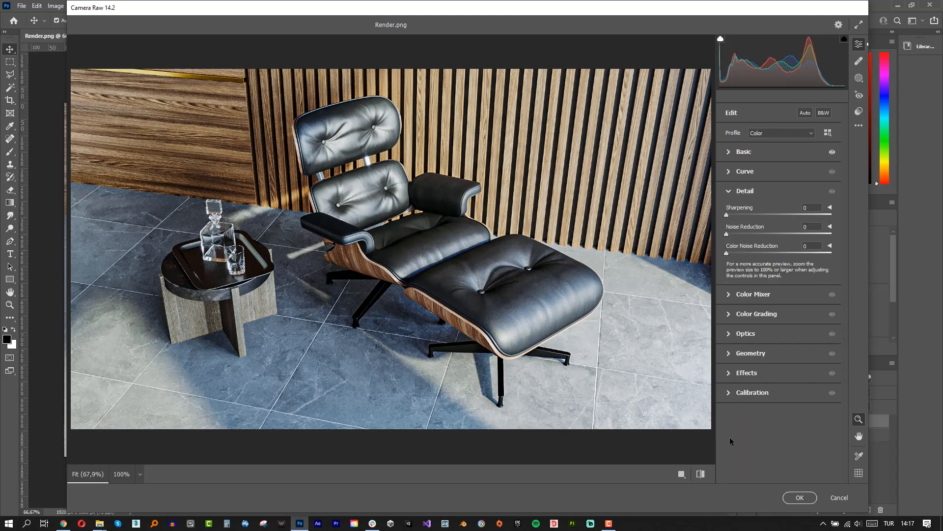
click(777, 233)
click(764, 215)
click(764, 233)
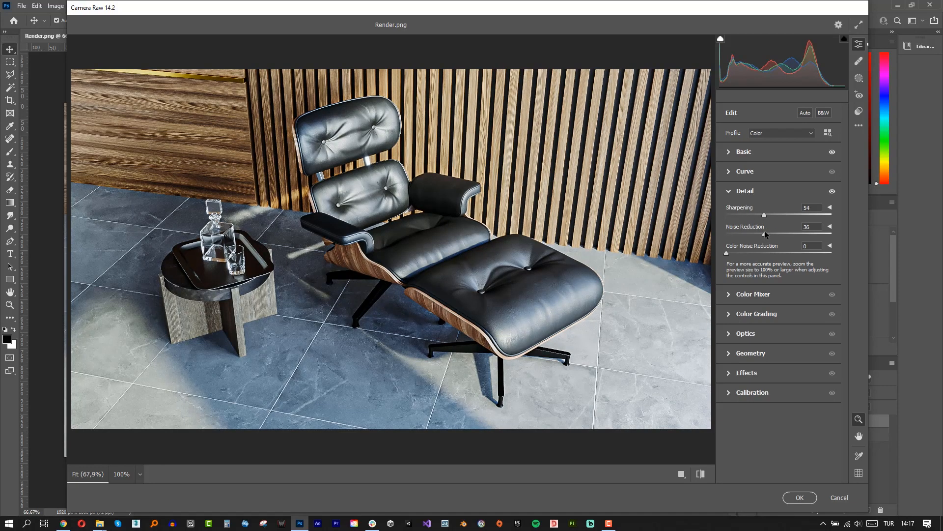
click(729, 193)
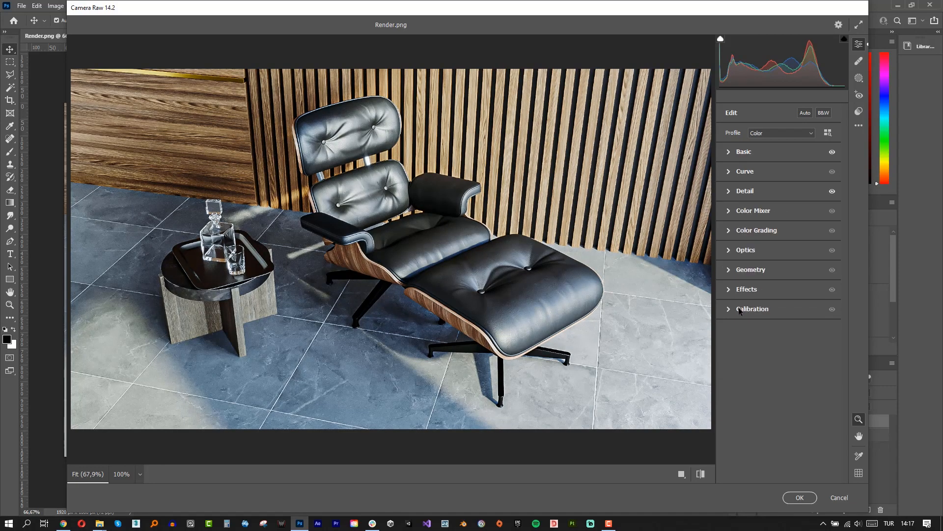
click(802, 495)
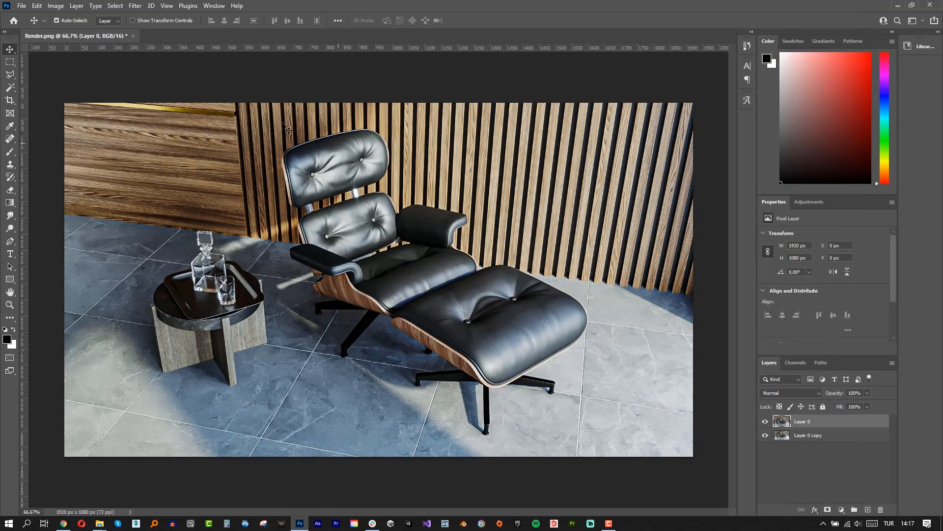
Export the retouched image for the web as Render.jpg in the 01_Corona_Interior folder
click(21, 5)
mouse_move(99, 160)
click(221, 197)
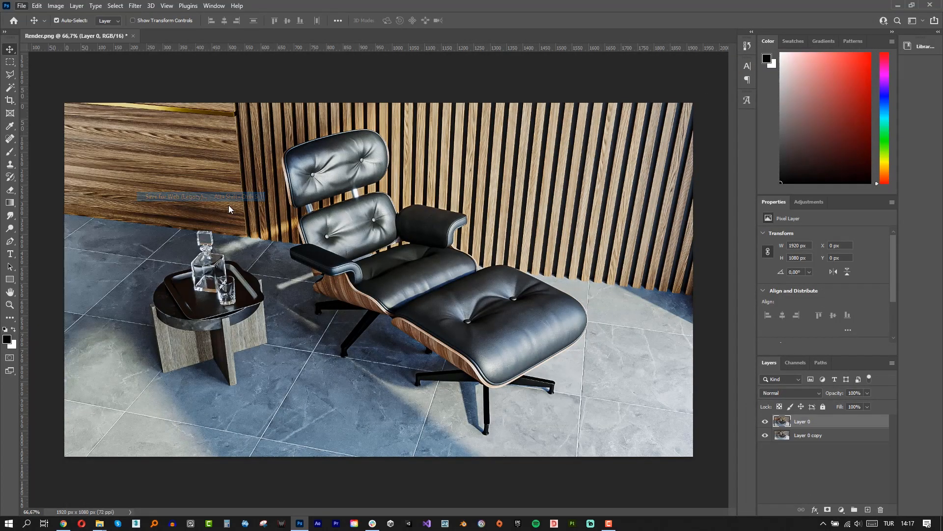
click(501, 453)
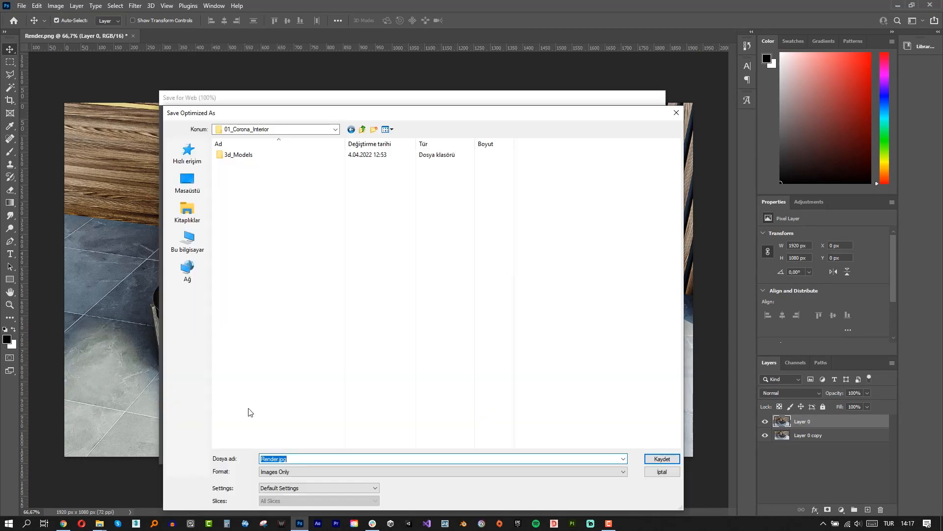
click(659, 455)
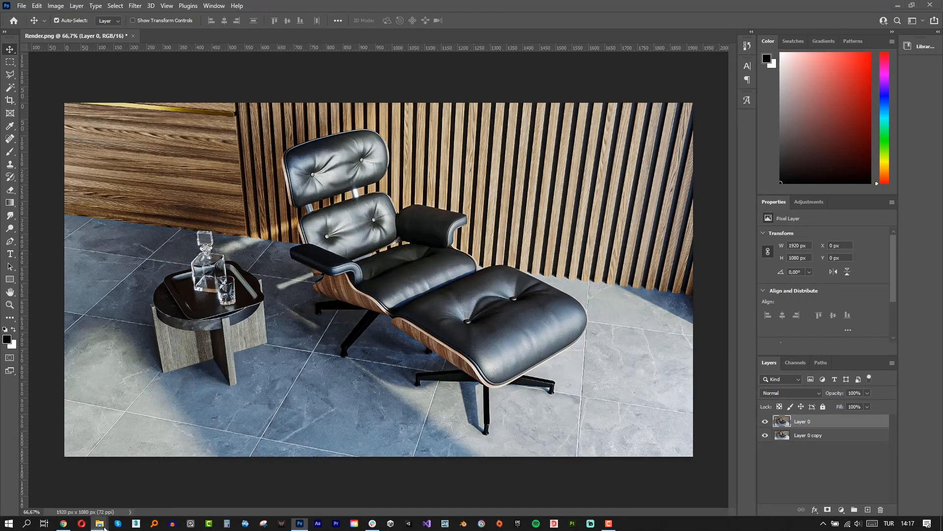